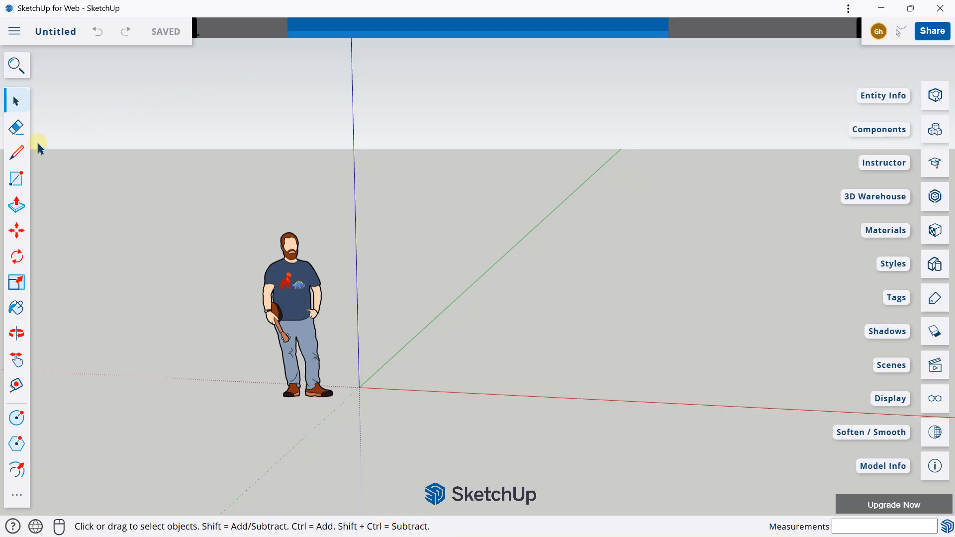
Draw a 6 m by 4 m rectangle on the ground plane beside the origin
click(17, 178)
middle_drag(99, 214, 348, 319)
click(415, 284)
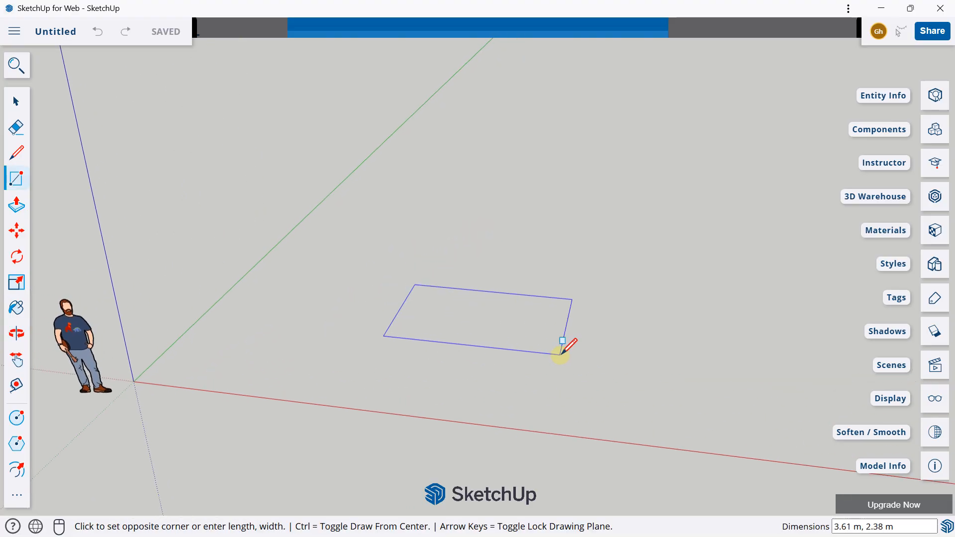
text(6m,4m)
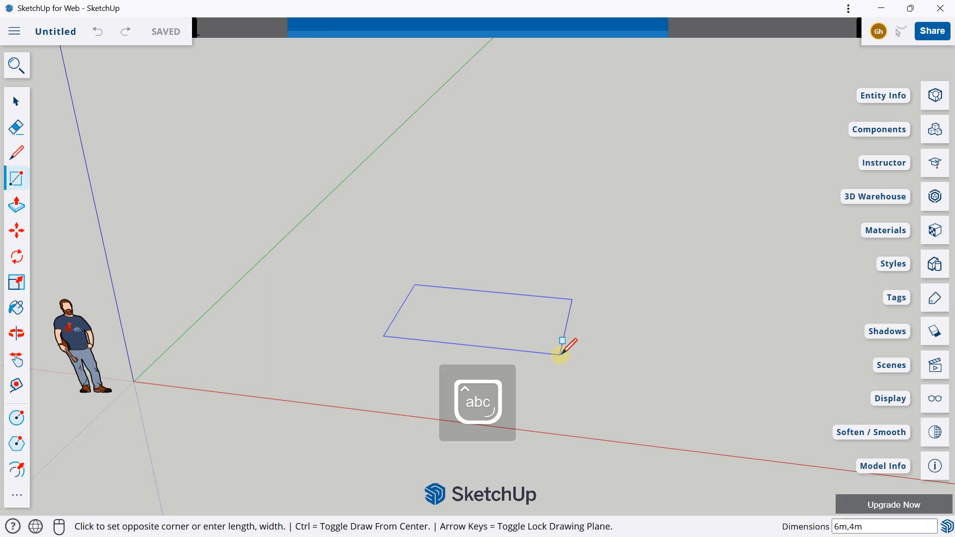
key(Return)
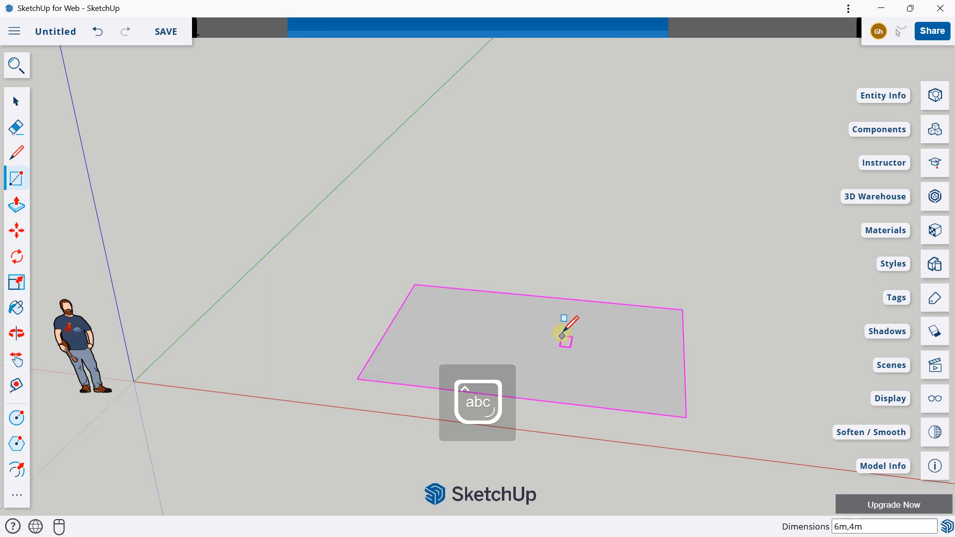
Extrude the rectangle upward with Push/Pull into a box 2 m high
middle_drag(566, 325, 163, 231)
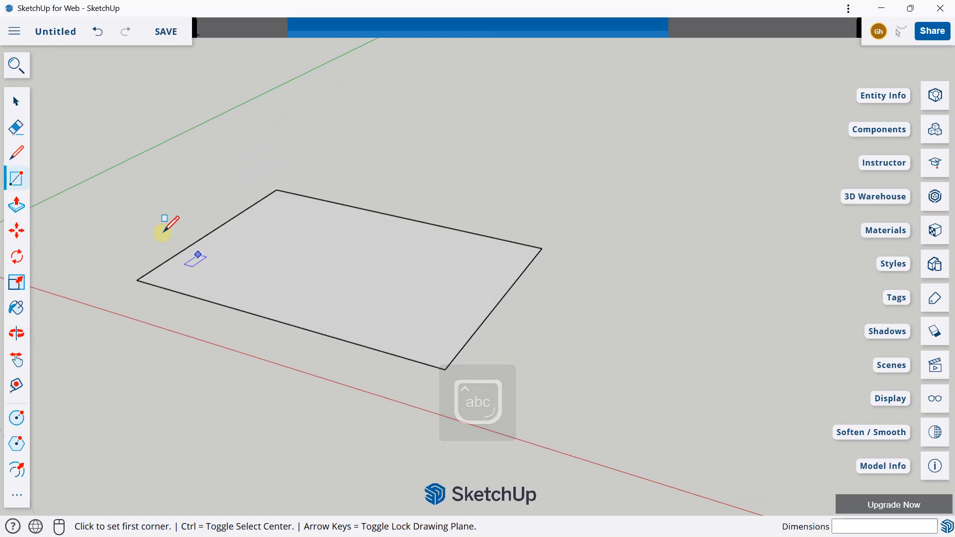
click(16, 204)
drag(385, 283, 370, 165)
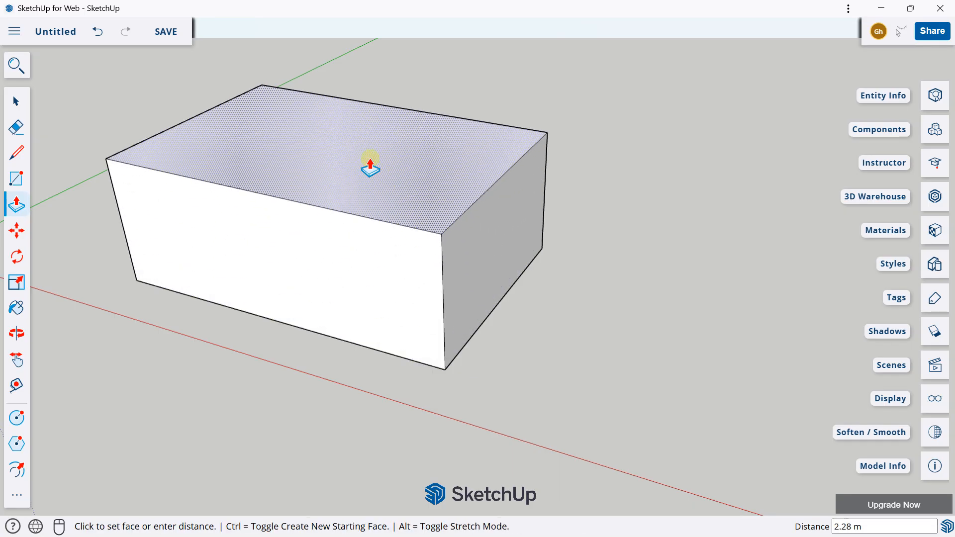
click(370, 159)
key(Caps_Lock)
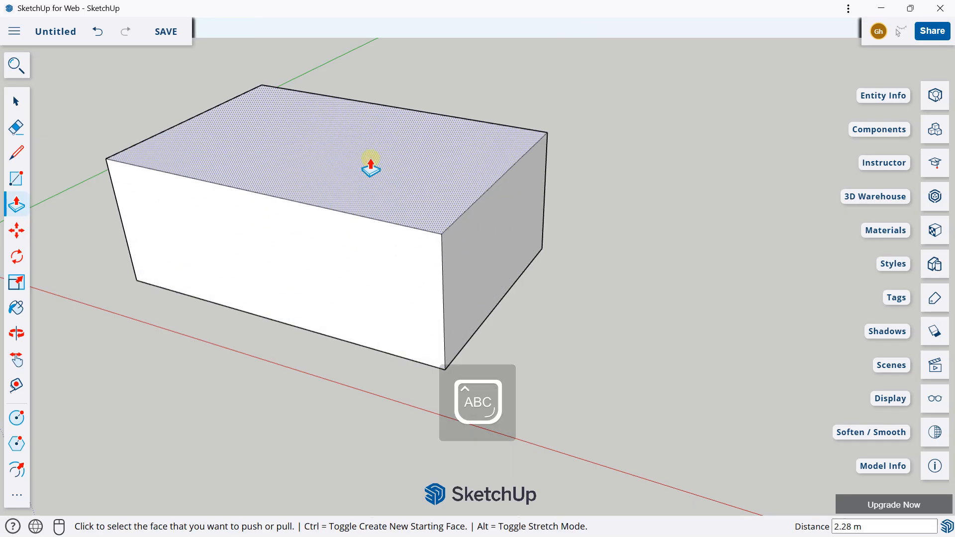
text(2)
key(Caps_Lock)
text(m)
key(Return)
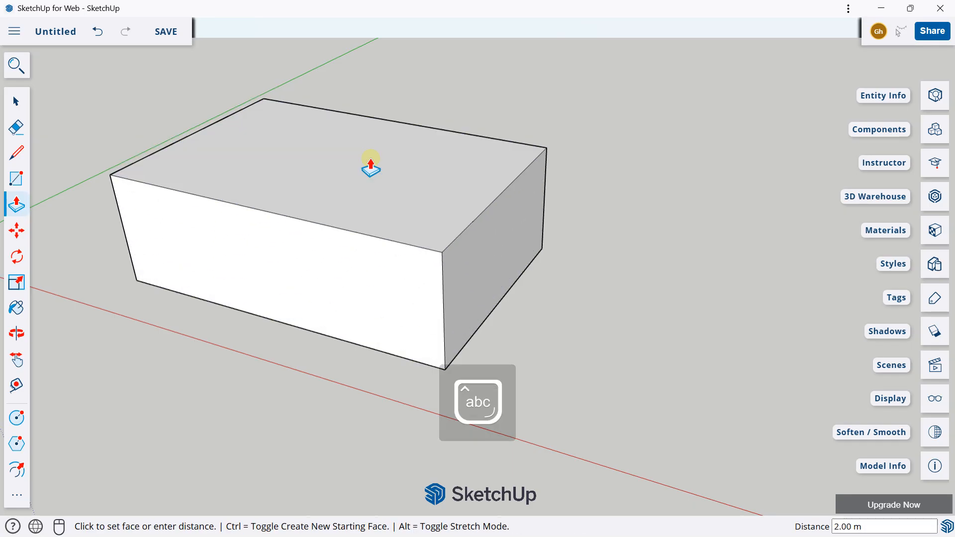
Display the material library categories for browsing
middle_drag(370, 165, 471, 149)
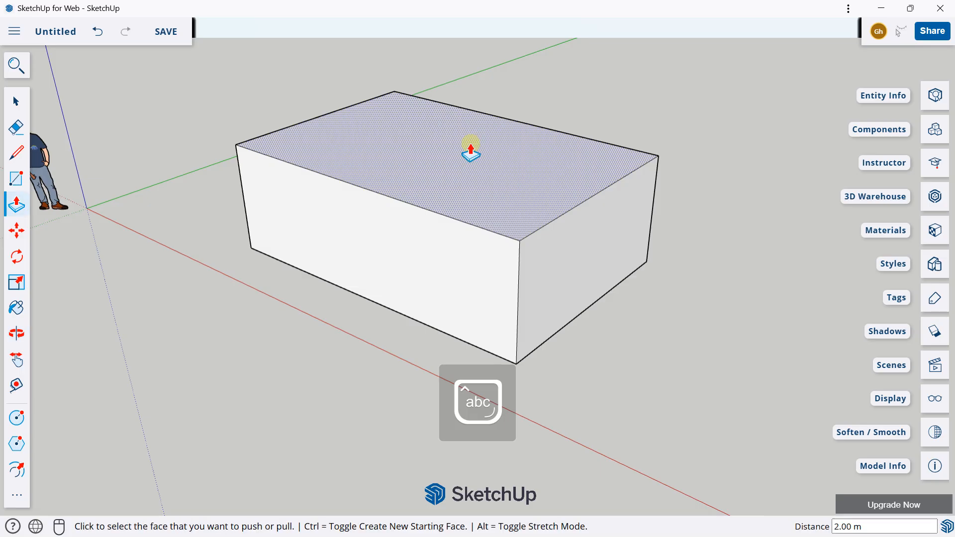
scroll(466, 146, down, 3)
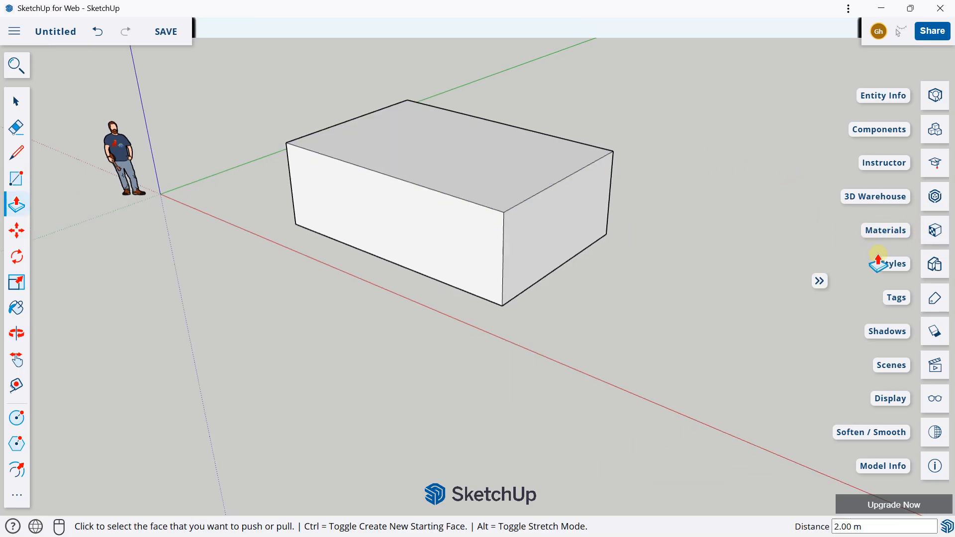
click(936, 233)
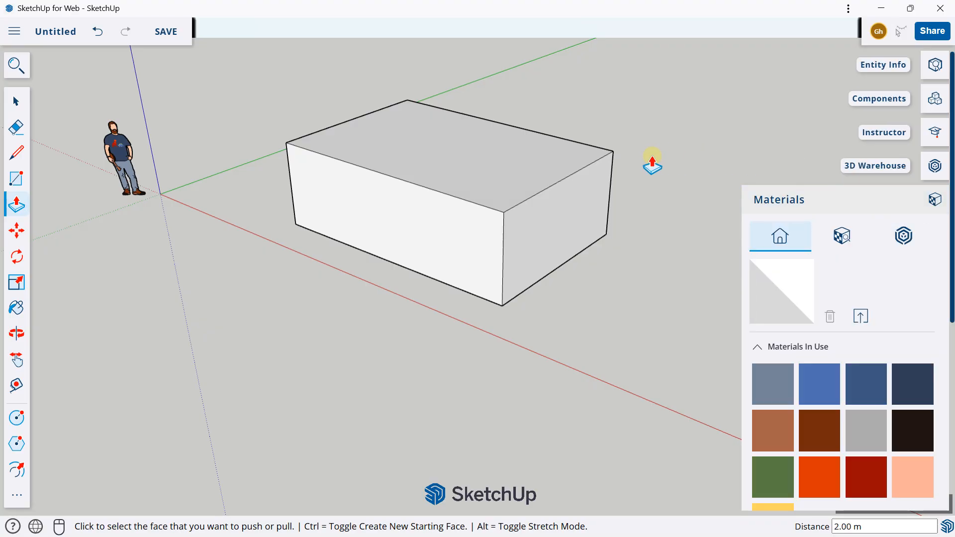
scroll(811, 260, down, 2)
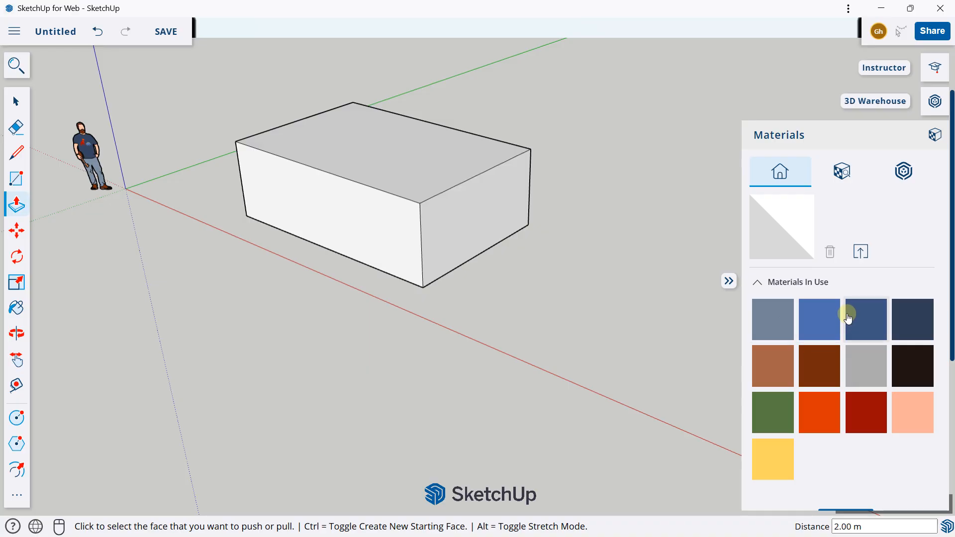
shift+middle_drag(320, 166, 371, 196)
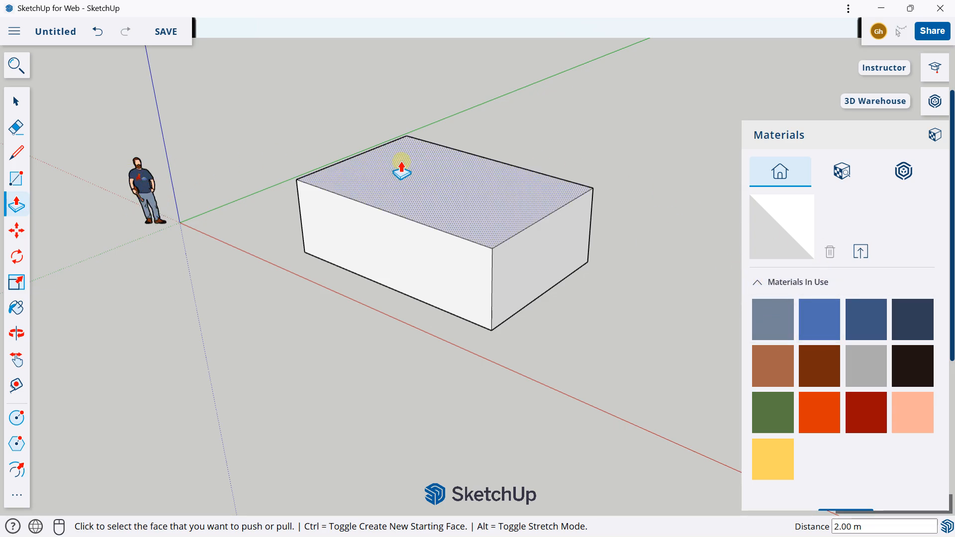
middle_drag(443, 181, 440, 185)
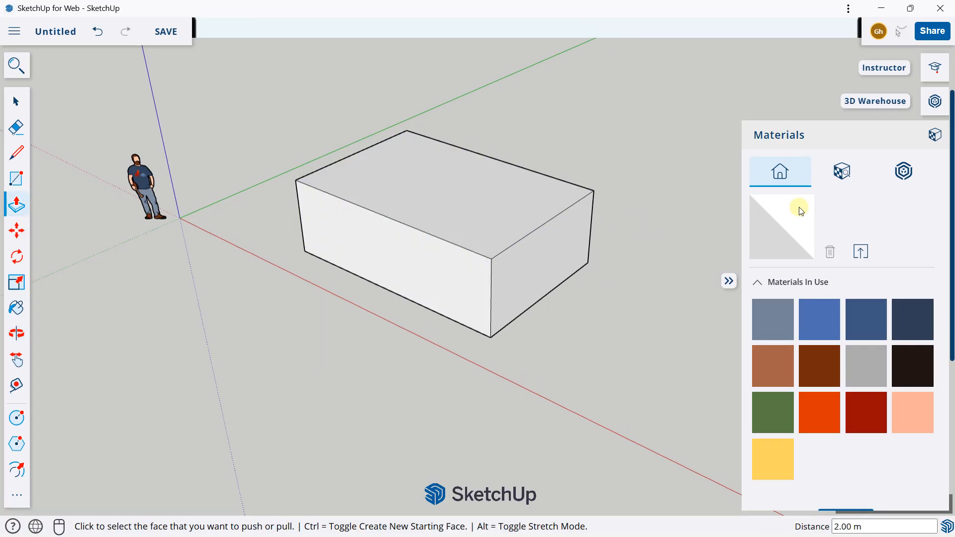
click(835, 173)
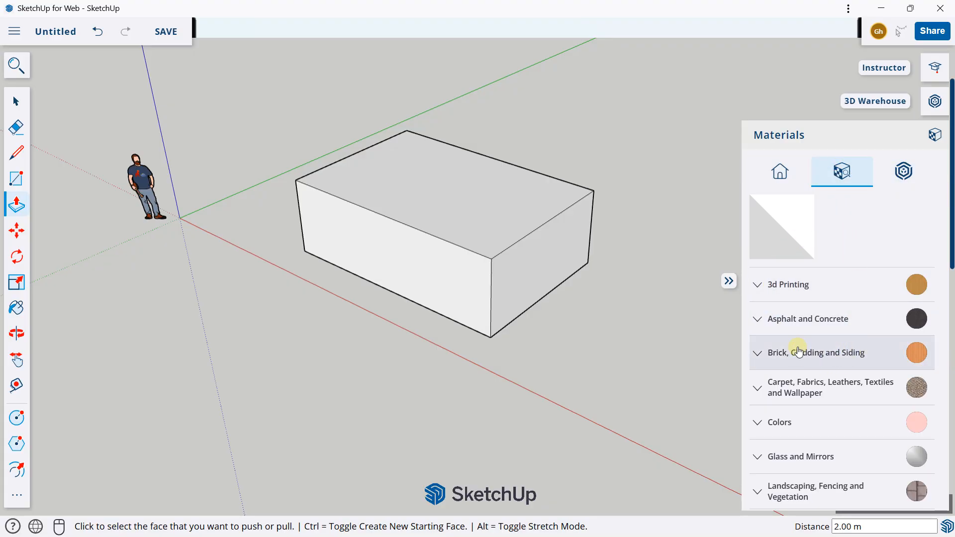
Look through the SketchUp-managed material collections in 3D Warehouse and close it
click(902, 174)
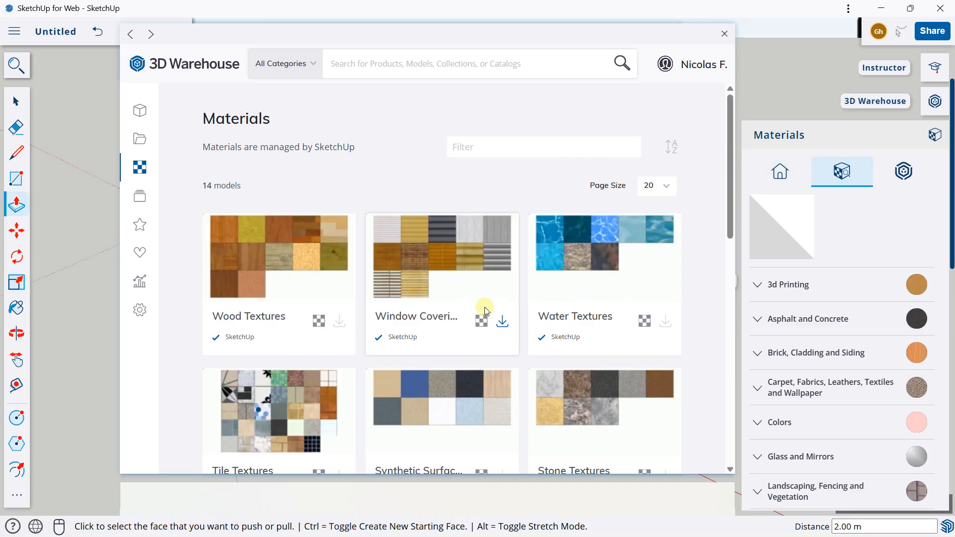
scroll(549, 277, down, 9)
scroll(550, 273, down, 3)
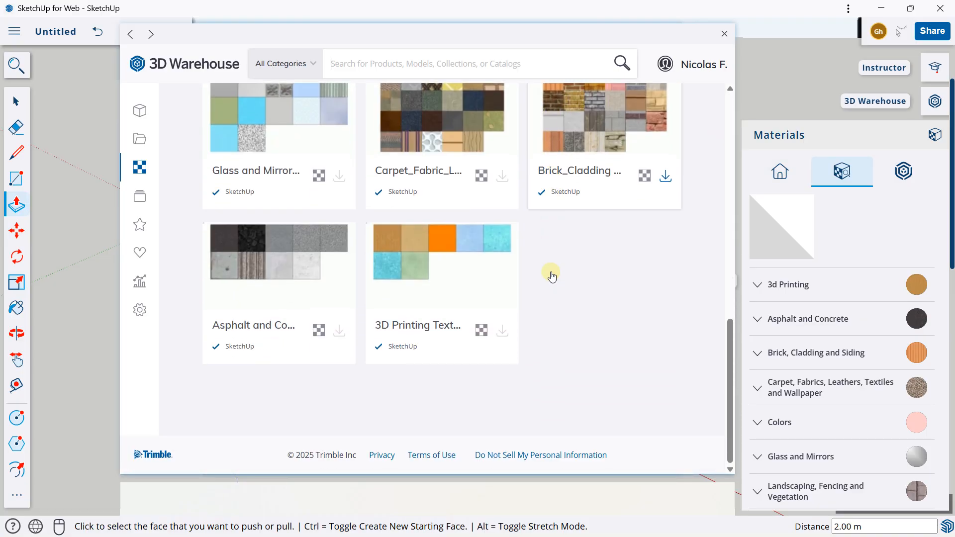
click(716, 54)
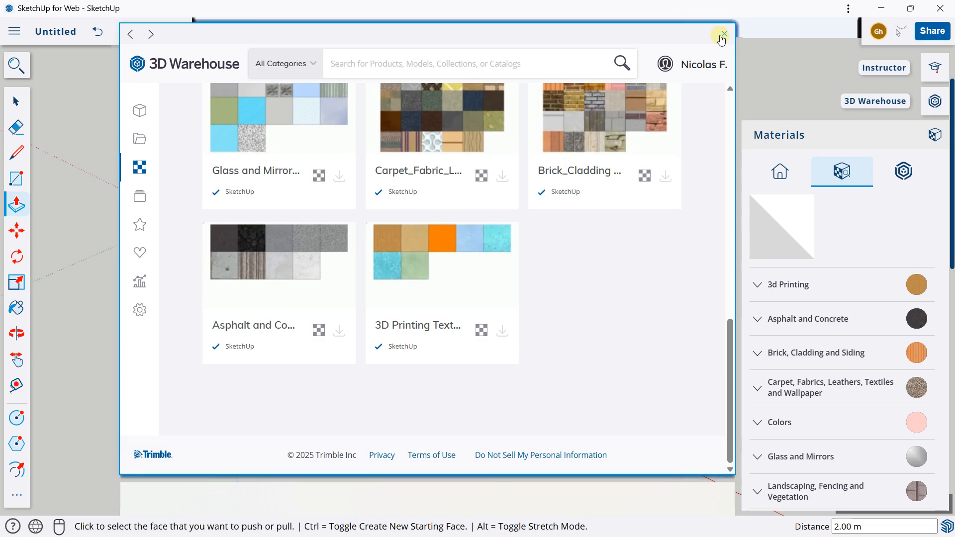
click(725, 33)
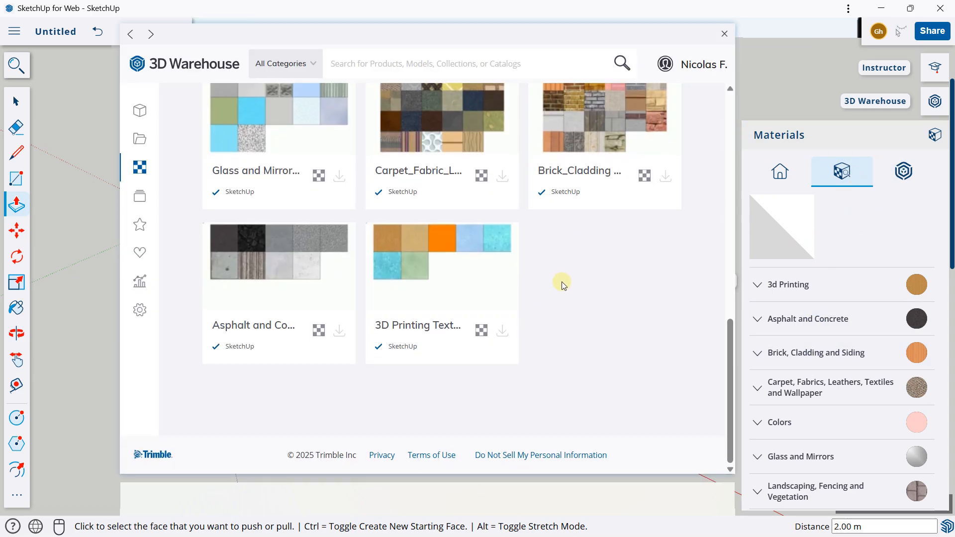
scroll(560, 286, up, 10)
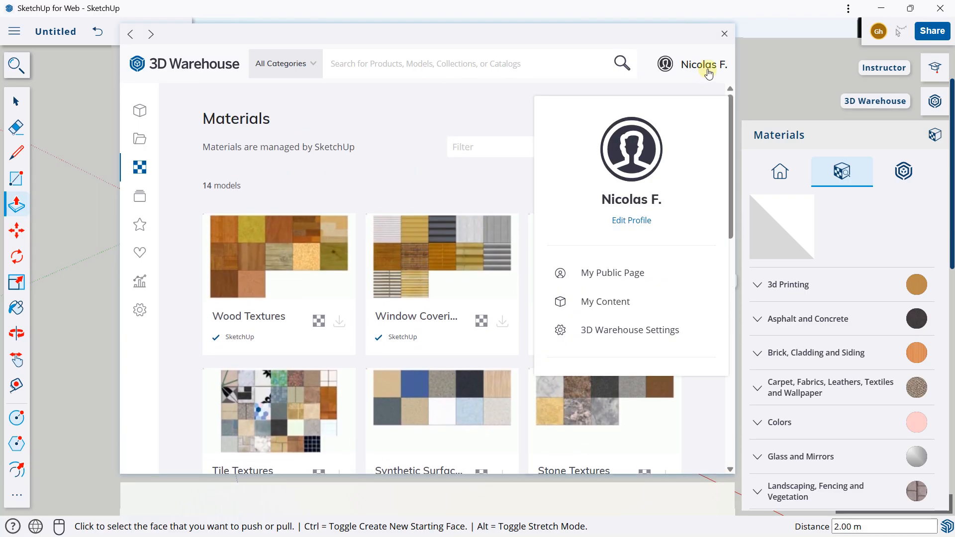
click(724, 34)
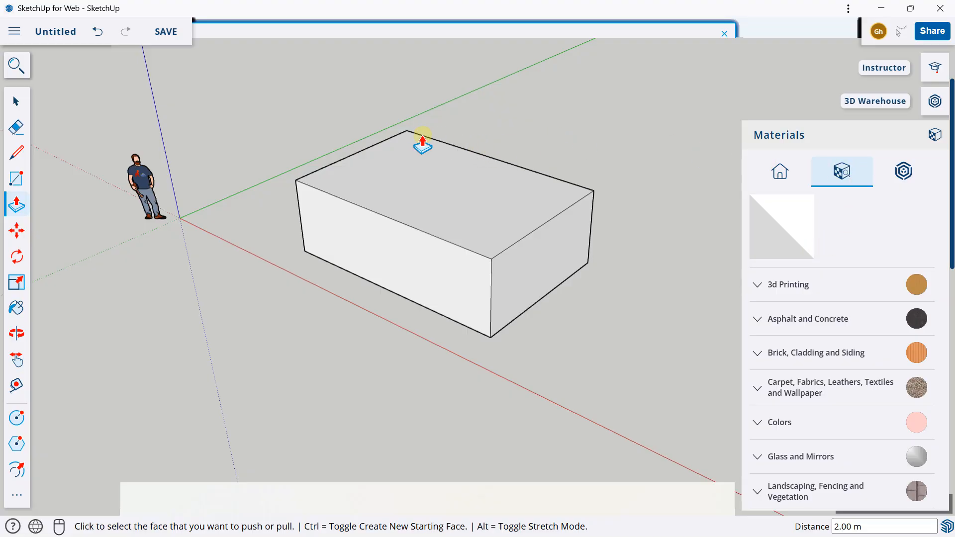
Paint the box's upper face bright red from the Colors materials
middle_drag(461, 220, 502, 209)
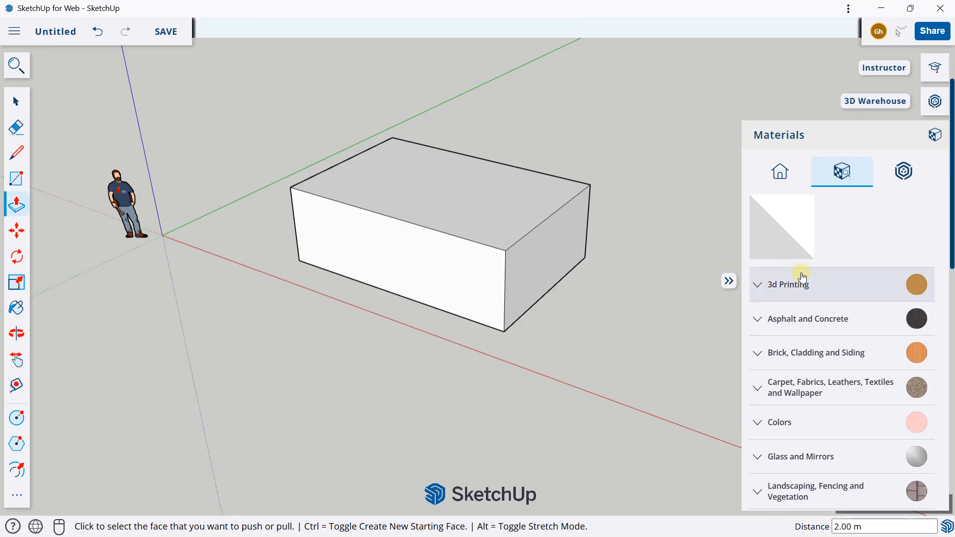
scroll(793, 272, down, 10)
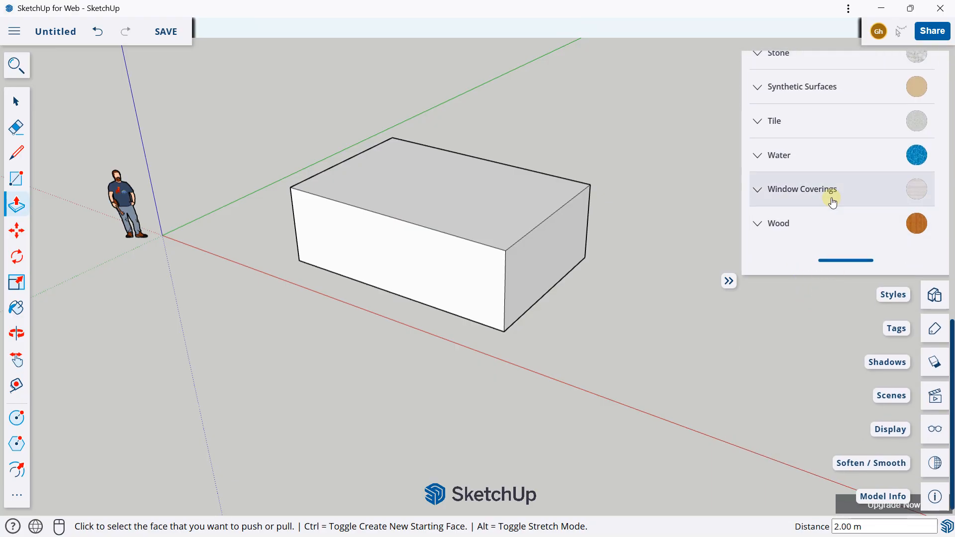
scroll(831, 199, up, 10)
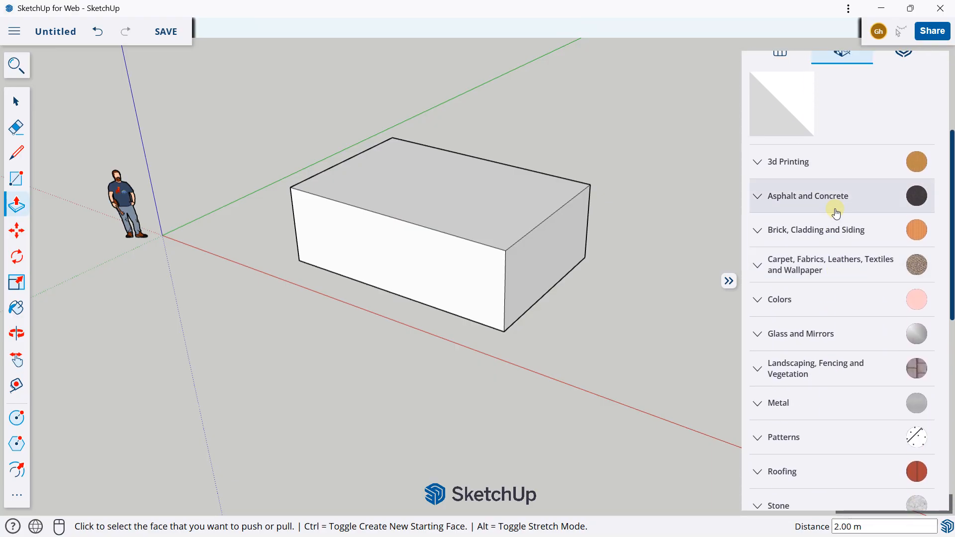
click(807, 299)
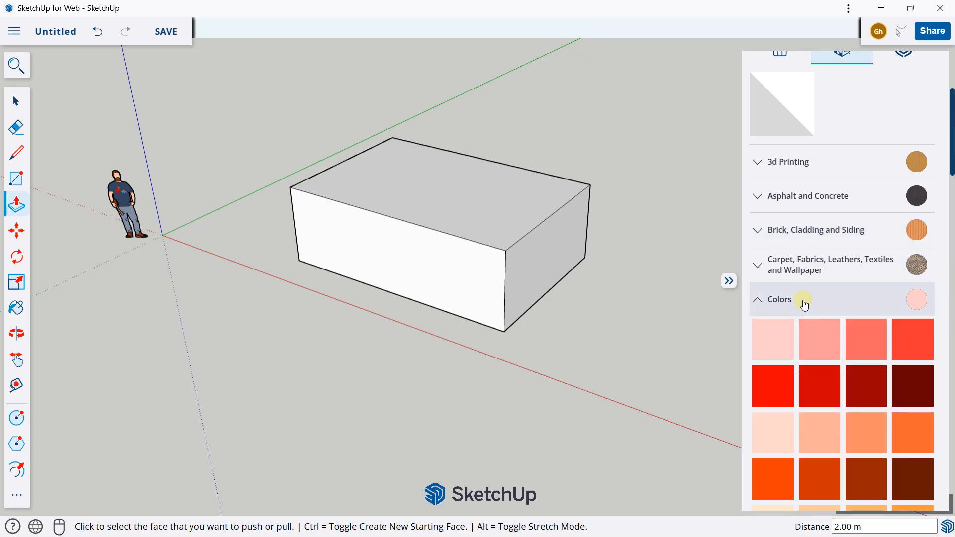
scroll(810, 296, down, 1)
scroll(809, 293, down, 3)
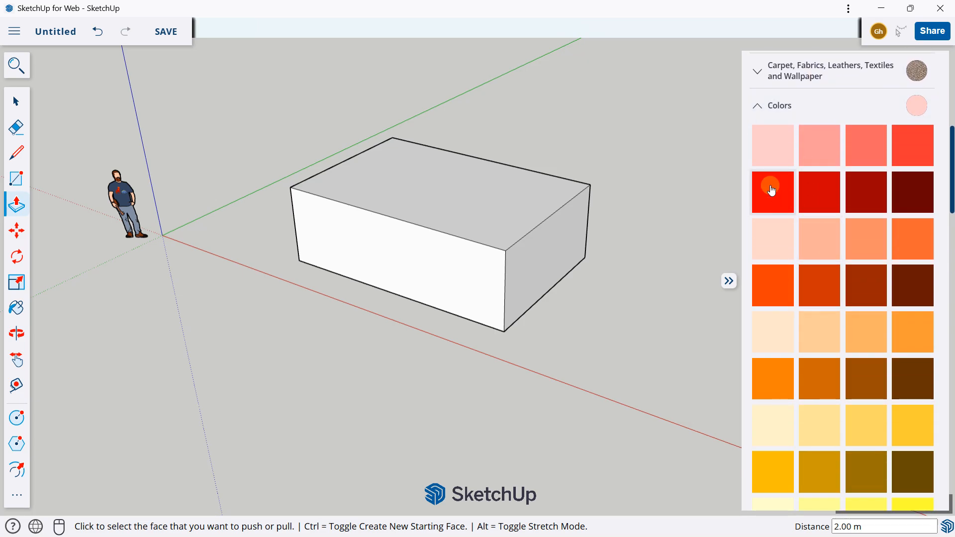
click(772, 190)
scroll(572, 192, up, 3)
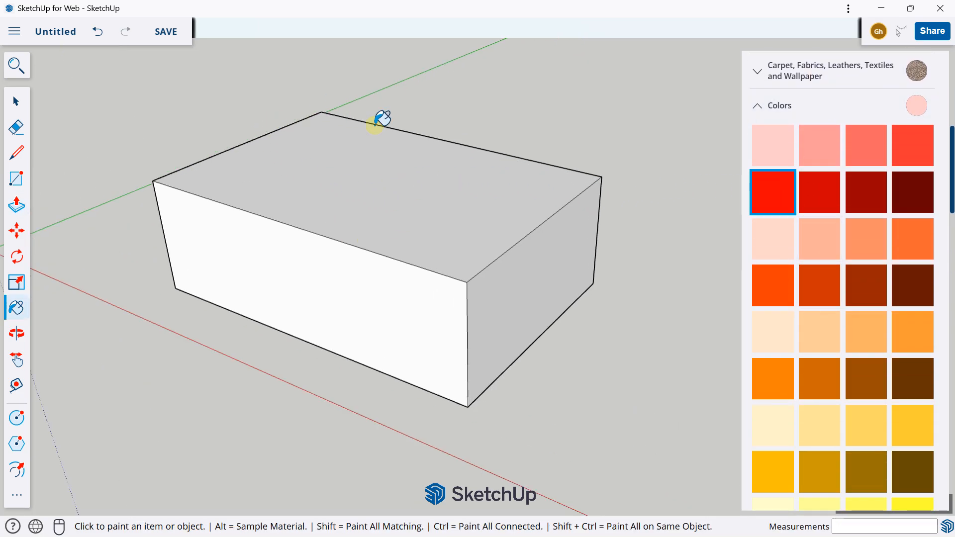
mouse_move(390, 176)
middle_down()
mouse_move(361, 220)
mouse_move(371, 156)
middle_up()
click(385, 256)
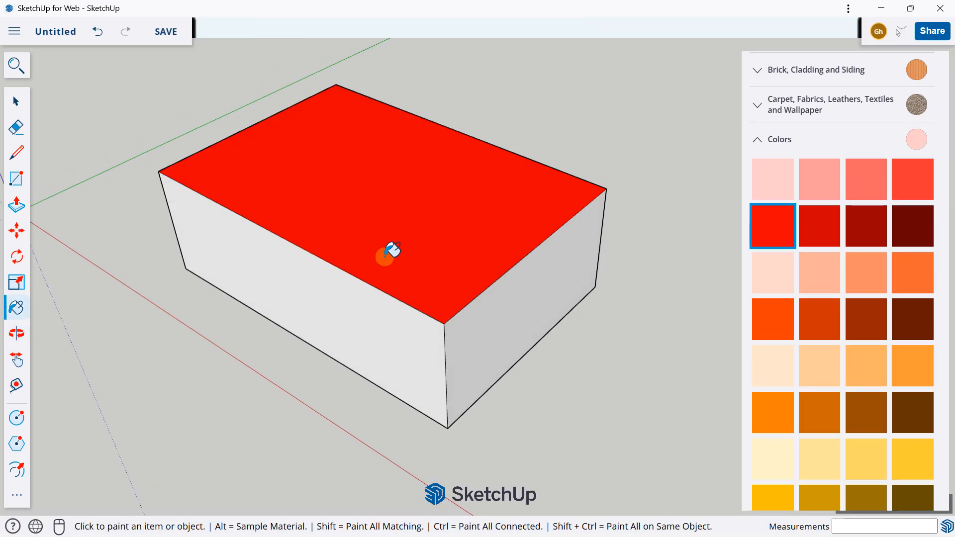
Paint the box's short side face facing the viewer bright green
scroll(392, 250, down, 2)
scroll(808, 259, down, 6)
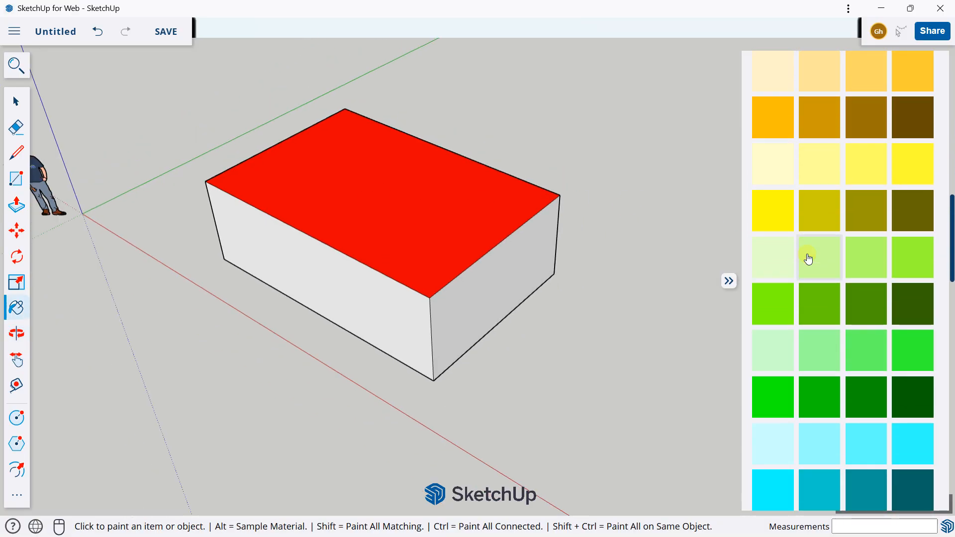
scroll(808, 259, down, 3)
click(773, 267)
click(522, 277)
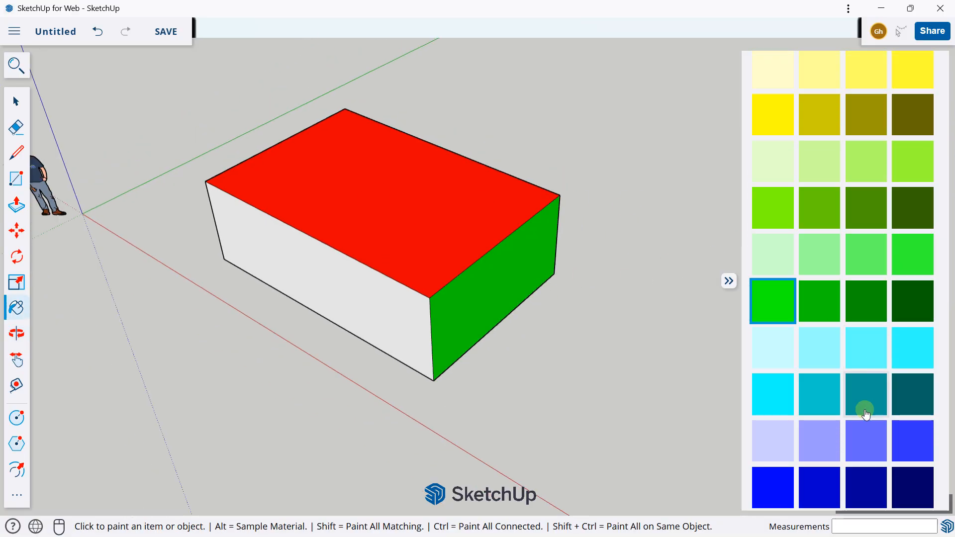
Paint the box's long front side face dark teal
click(866, 414)
scroll(362, 290, down, 2)
click(339, 290)
Paint the underside of the box light pink
mouse_move(338, 289)
middle_down()
mouse_move(387, 304)
mouse_move(383, 188)
middle_up()
scroll(776, 348, down, 6)
click(820, 337)
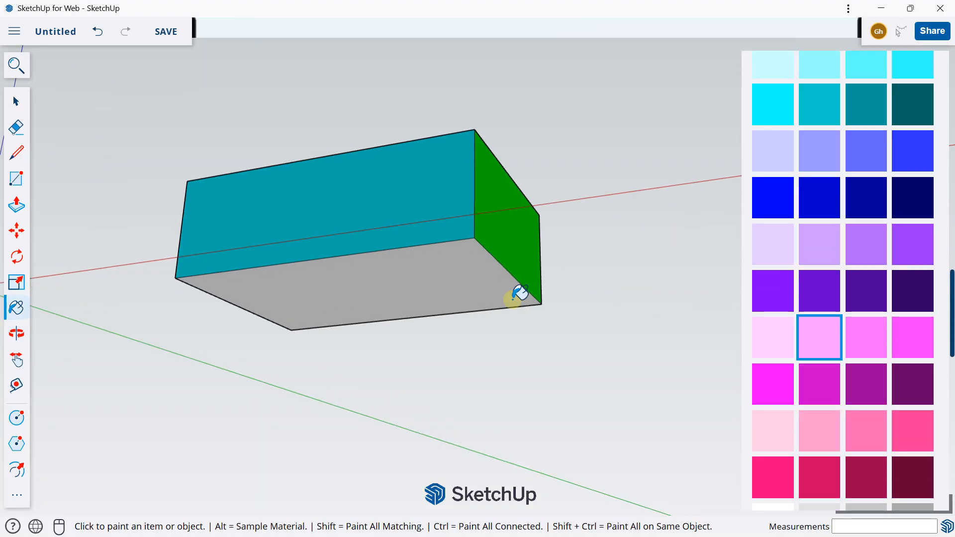
click(400, 286)
Paint the short side face opposite the green one dark pink
mouse_move(273, 220)
middle_down()
mouse_move(618, 256)
mouse_move(454, 245)
middle_up()
scroll(864, 333, down, 5)
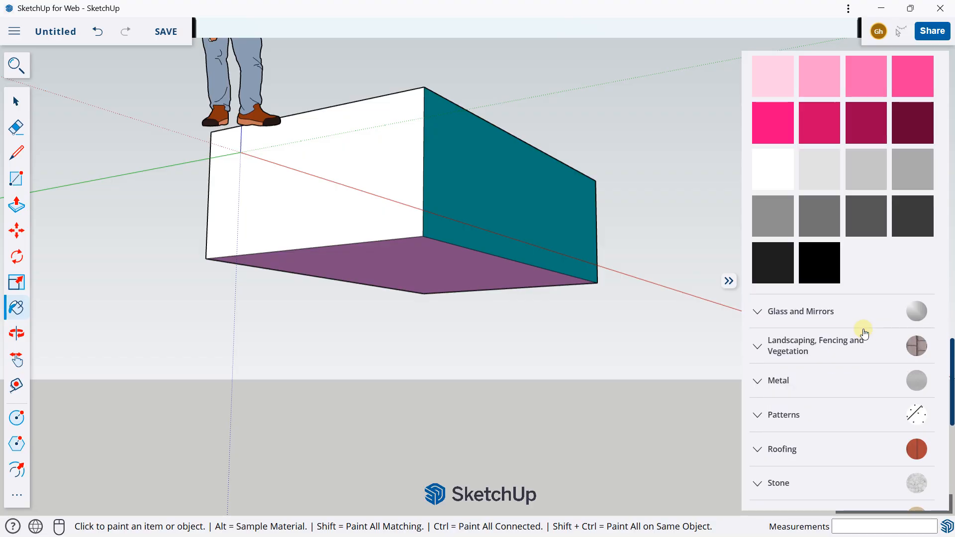
click(838, 125)
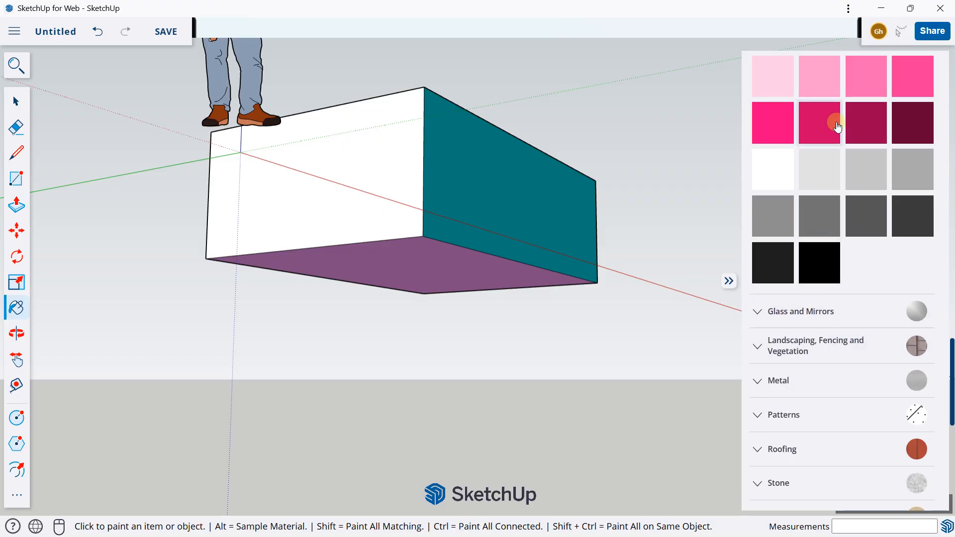
click(847, 124)
click(335, 177)
Paint the remaining long side face, opposite the teal one, magenta
mouse_move(335, 177)
middle_down()
mouse_move(471, 198)
mouse_move(392, 193)
mouse_move(553, 197)
middle_up()
click(824, 73)
click(455, 180)
Draw a 14 m by 10 m rectangle on the ground beside the painted box
mouse_move(241, 209)
middle_down()
mouse_move(552, 125)
mouse_move(443, 252)
mouse_move(417, 237)
mouse_move(482, 225)
mouse_move(512, 201)
mouse_move(458, 218)
mouse_move(277, 206)
mouse_move(512, 205)
mouse_move(308, 178)
mouse_move(320, 219)
middle_up()
scroll(301, 184, down, 2)
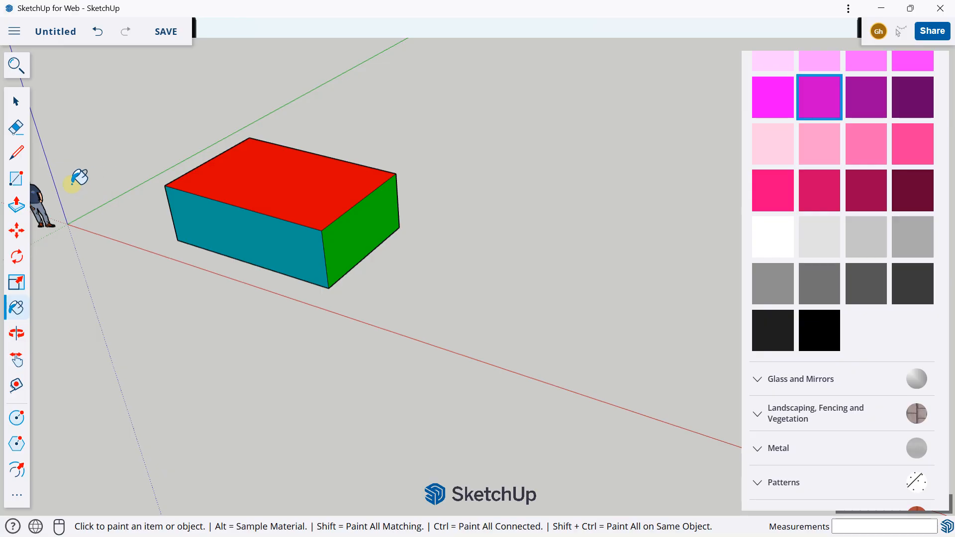
click(16, 178)
middle_drag(192, 196, 420, 249)
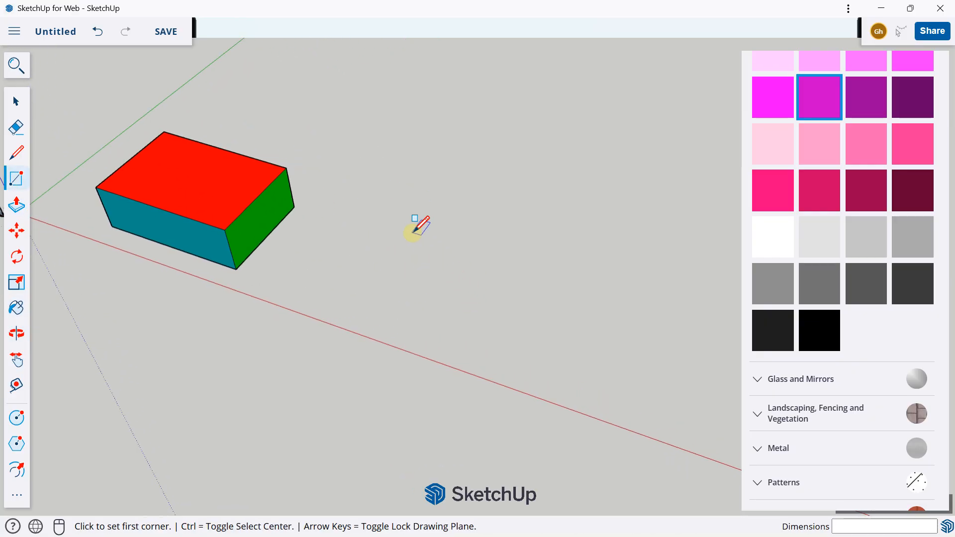
click(401, 210)
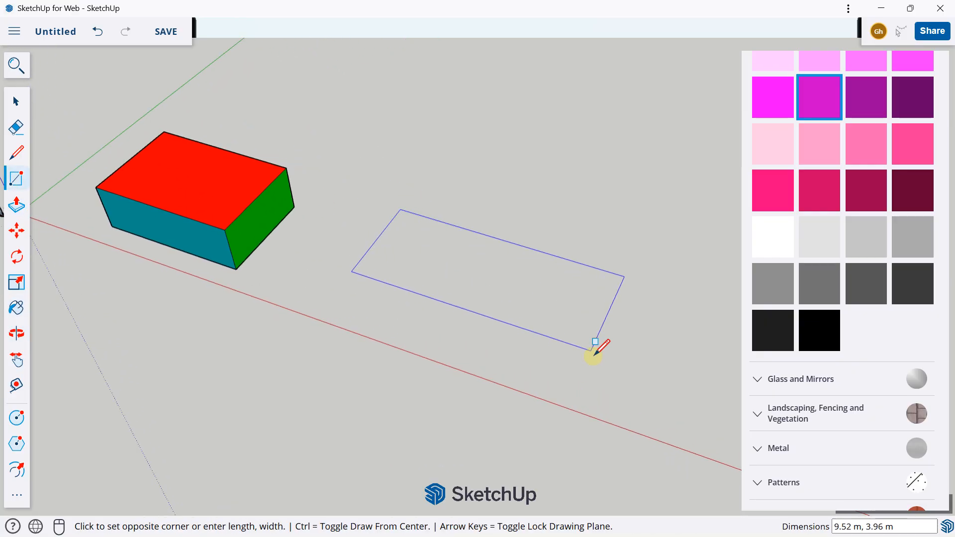
middle_drag(653, 196, 547, 256)
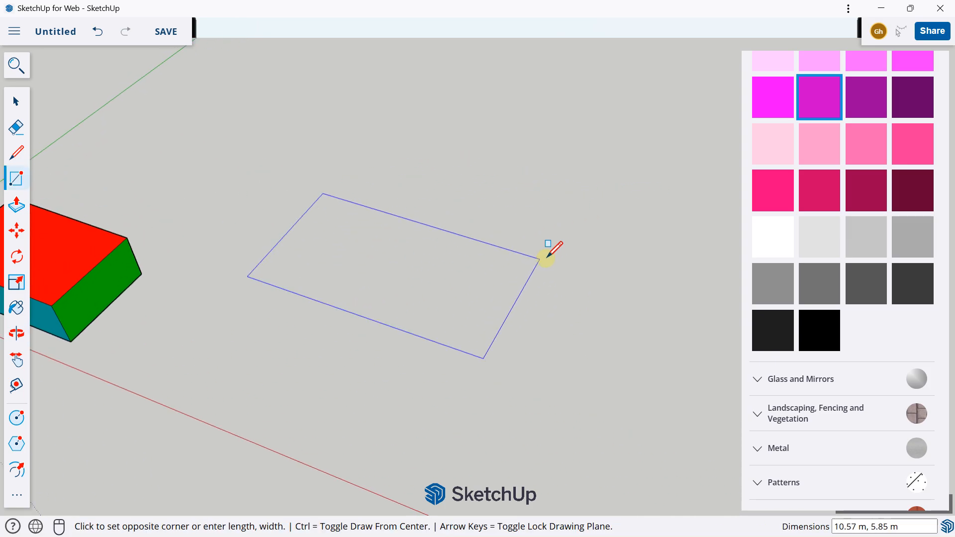
key(Caps_Lock)
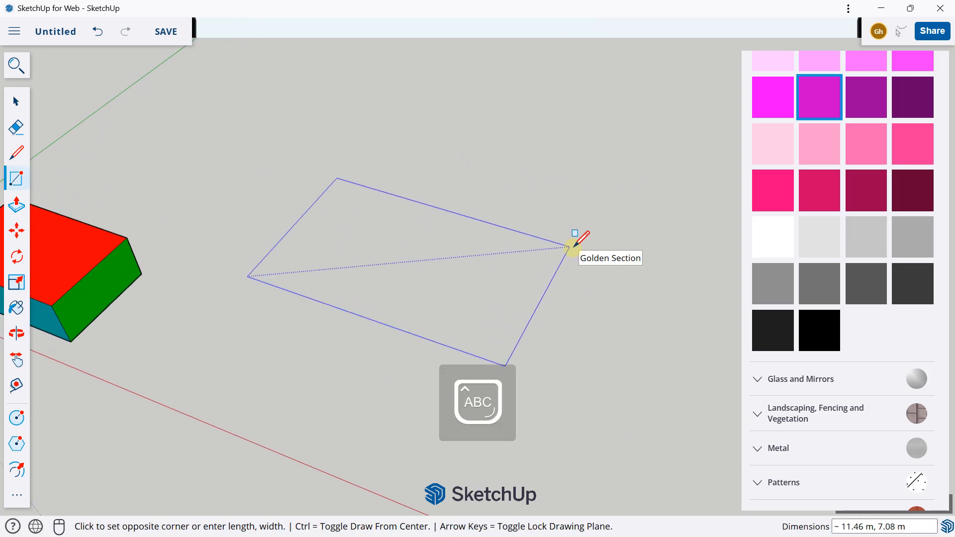
text(14)
key(Caps_Lock)
text(m,10m)
key(Return)
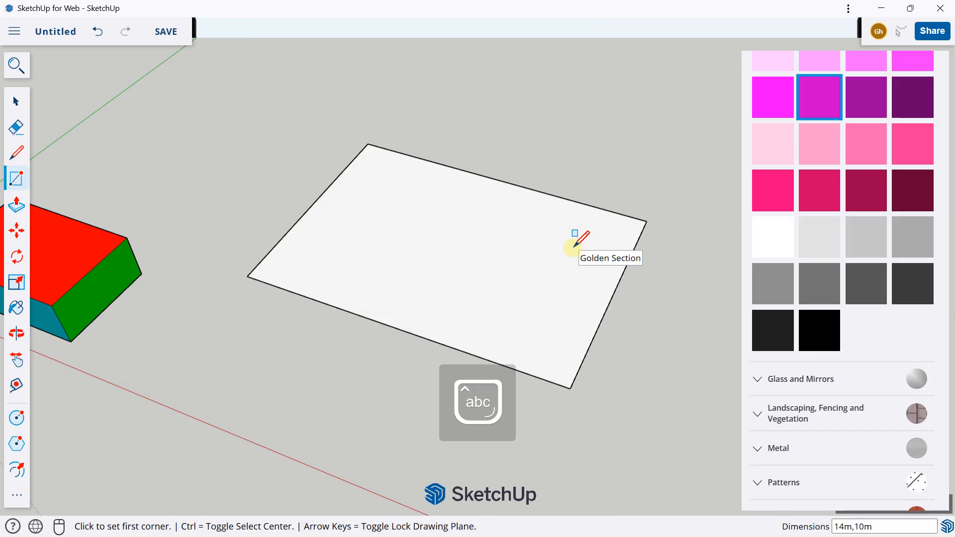
Extrude the new rectangle upward 0.20 m into a thin slab with Push/Pull
middle_drag(428, 247, 445, 171)
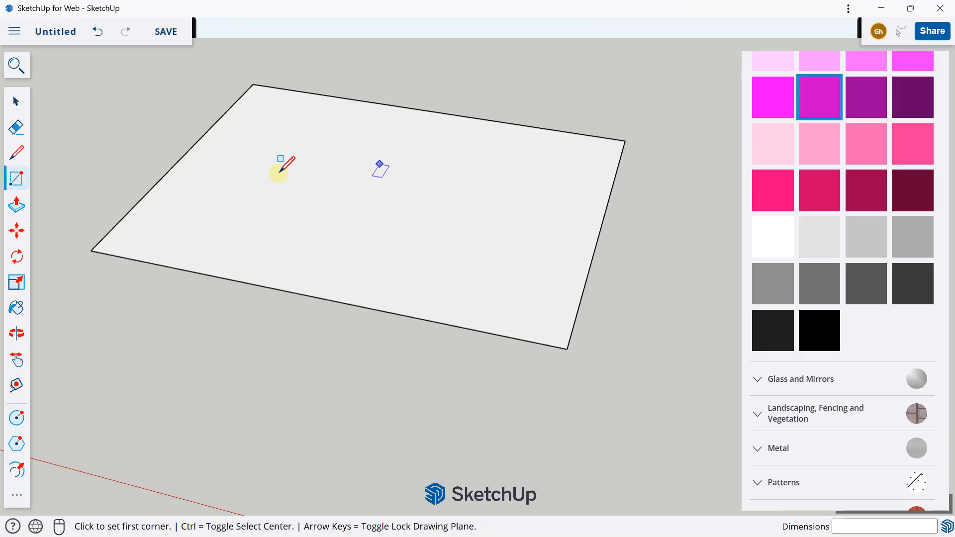
click(17, 205)
click(282, 219)
click(282, 219)
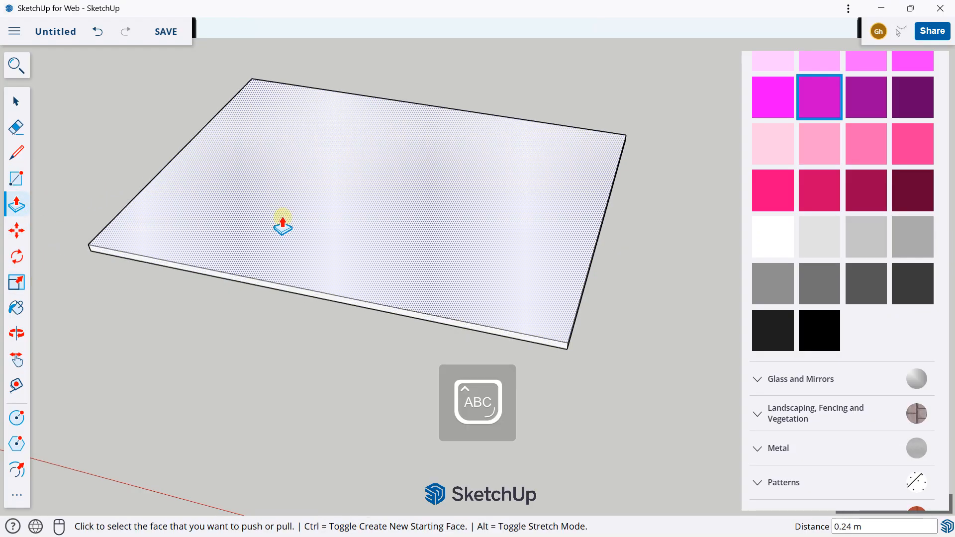
text(20)
key(Return)
key(Return)
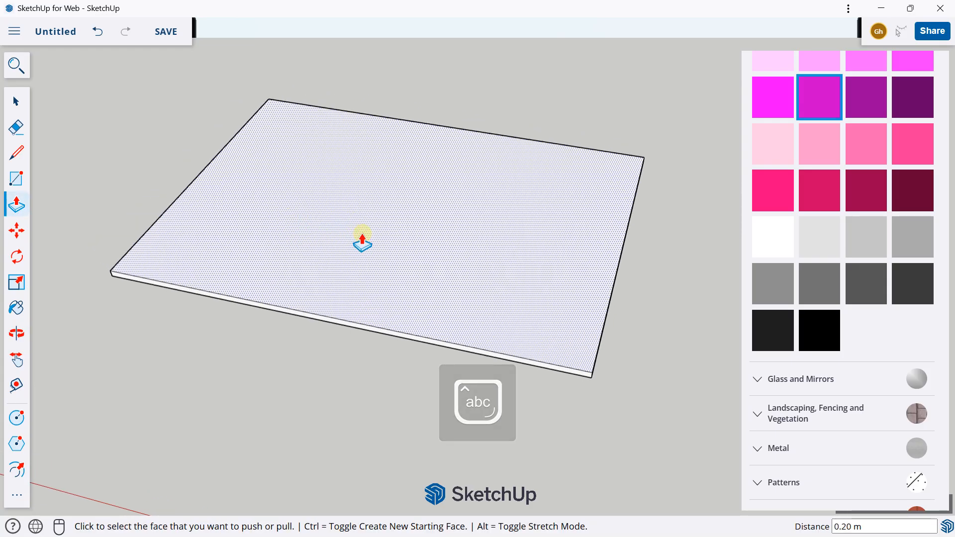
Draw a lengthwise line across the slab's top between the midpoints of its two short edges
click(17, 153)
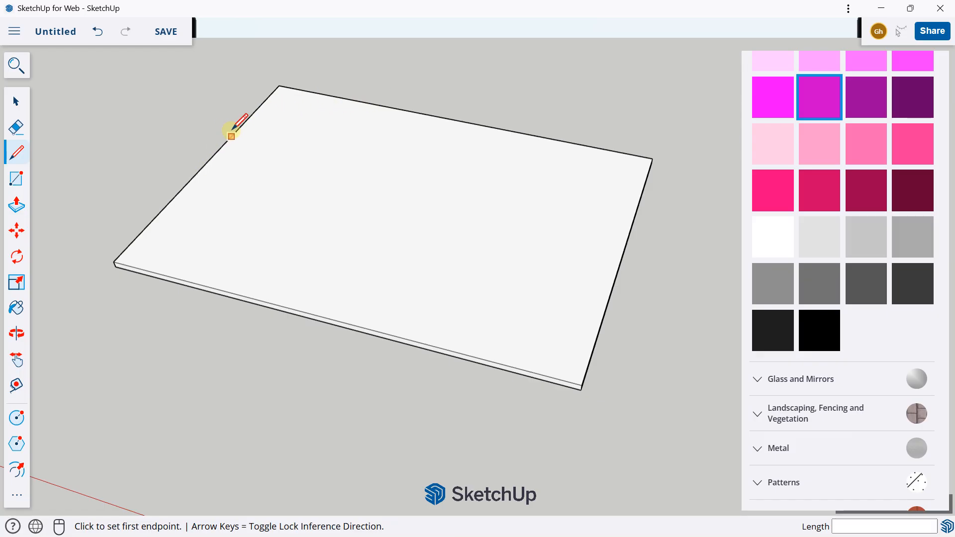
click(207, 163)
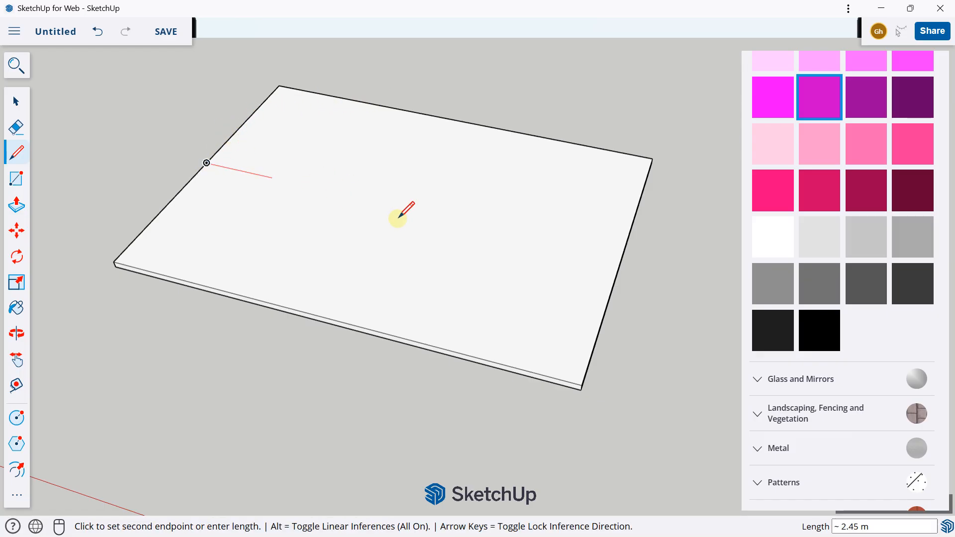
click(622, 256)
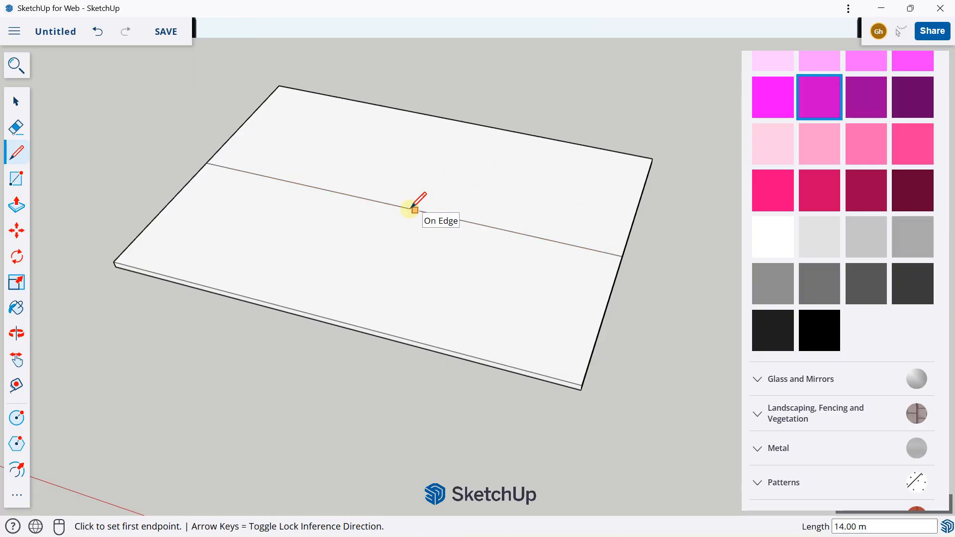
Add two cross lines: back edge midpoint to centre line, and midpoint of the centre line's left half to the front edge
click(455, 119)
click(401, 206)
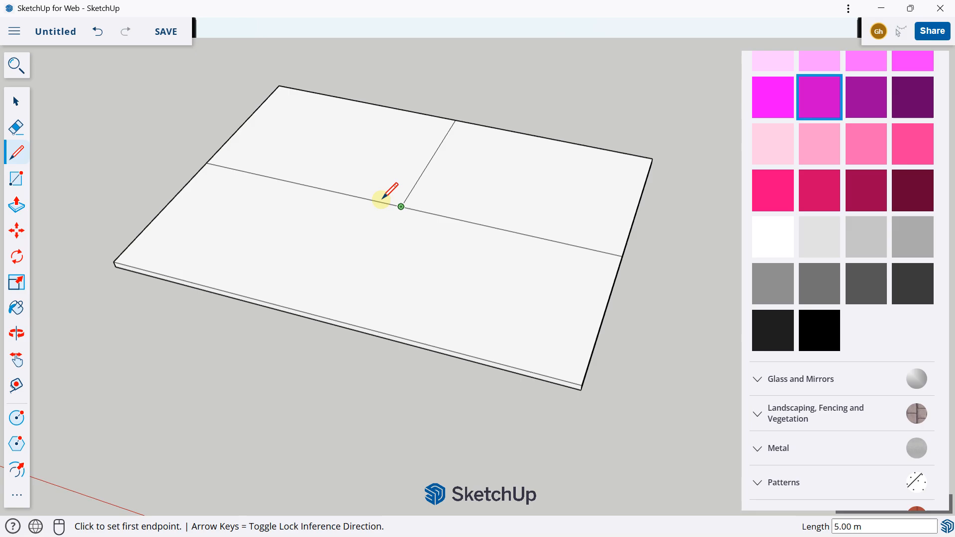
click(301, 184)
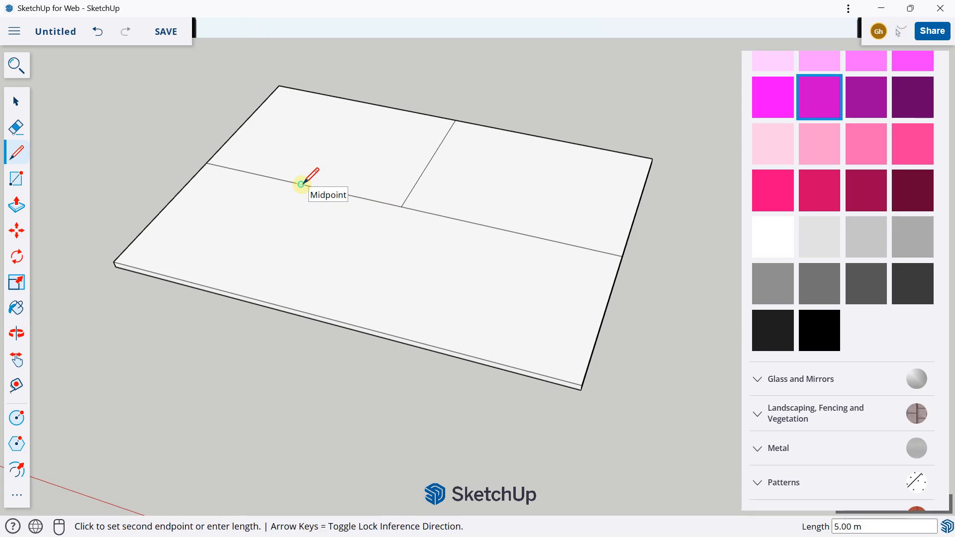
click(219, 290)
Raise the slab's back-left section by 1 m with Push/Pull
scroll(231, 237, down, 2)
middle_drag(346, 209, 293, 177)
scroll(330, 187, up, 1)
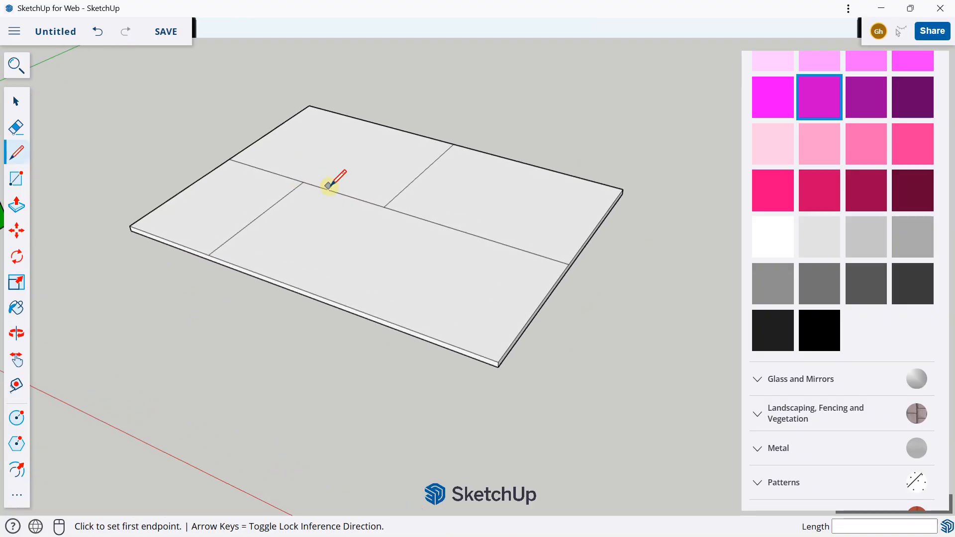
click(17, 204)
click(309, 166)
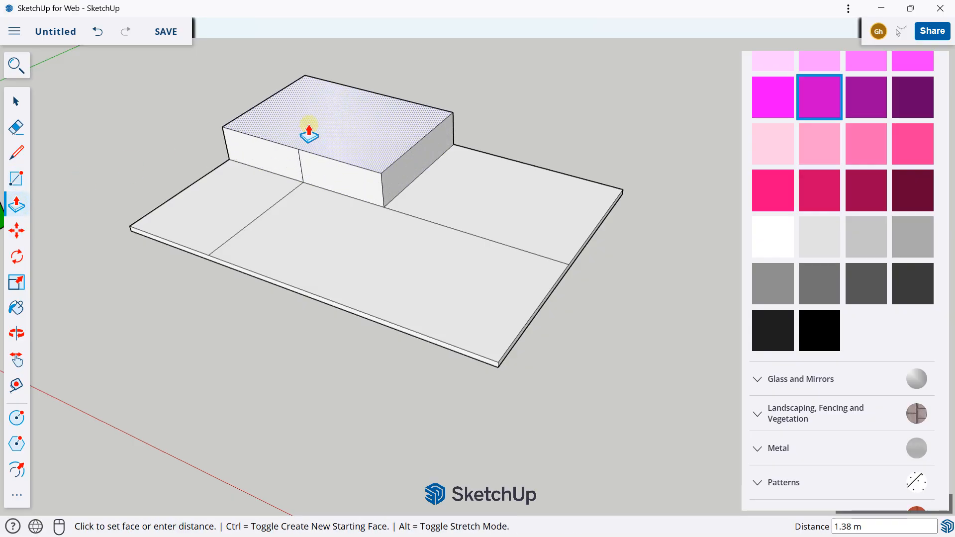
click(310, 129)
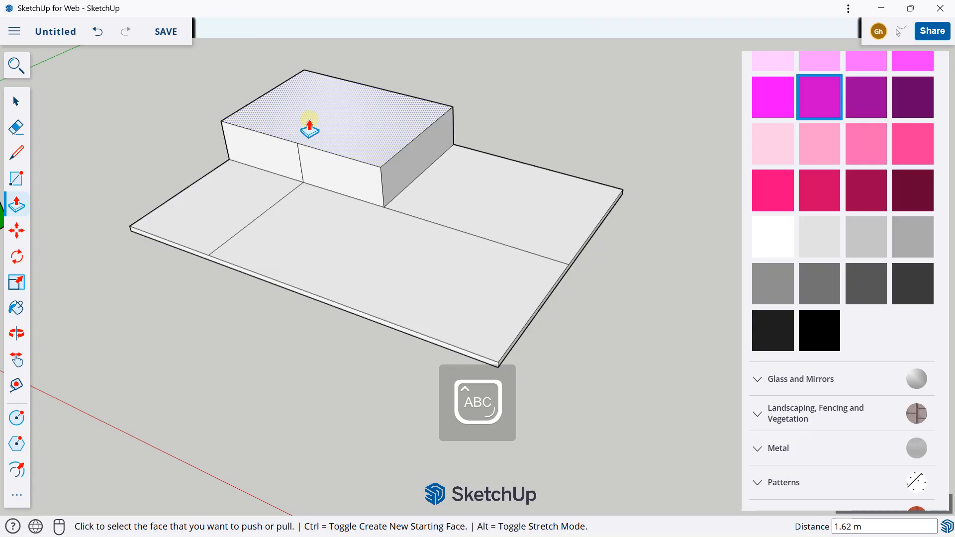
key(Return)
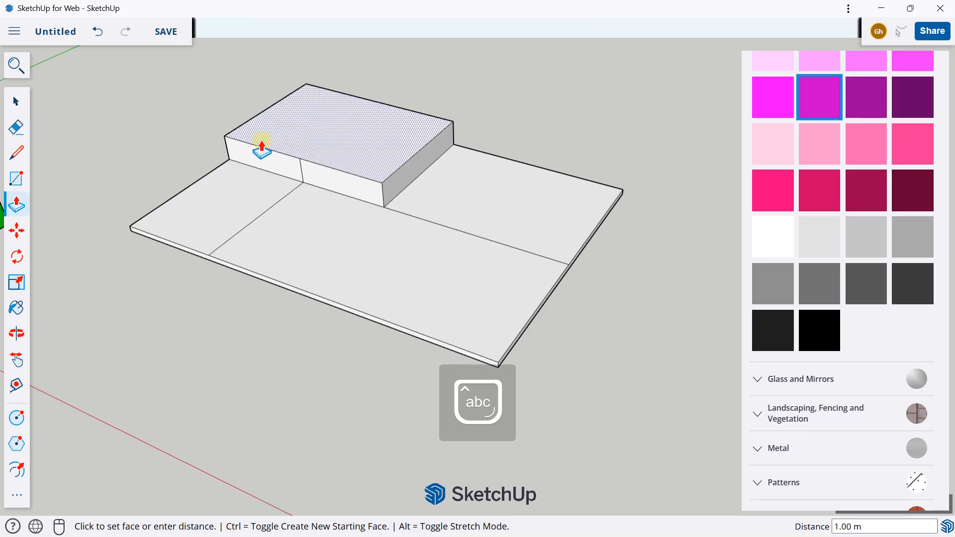
Raise the slab's front-left section by 60 cm
scroll(224, 163, up, 3)
click(250, 204)
click(249, 187)
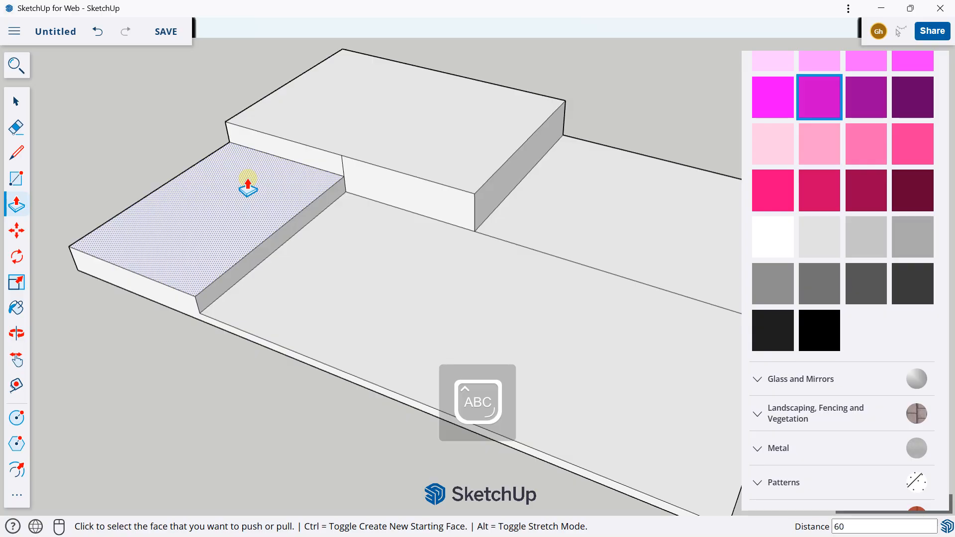
text(60cm)
key(Return)
Raise the slab's back-right section by 40 cm
scroll(501, 156, down, 1)
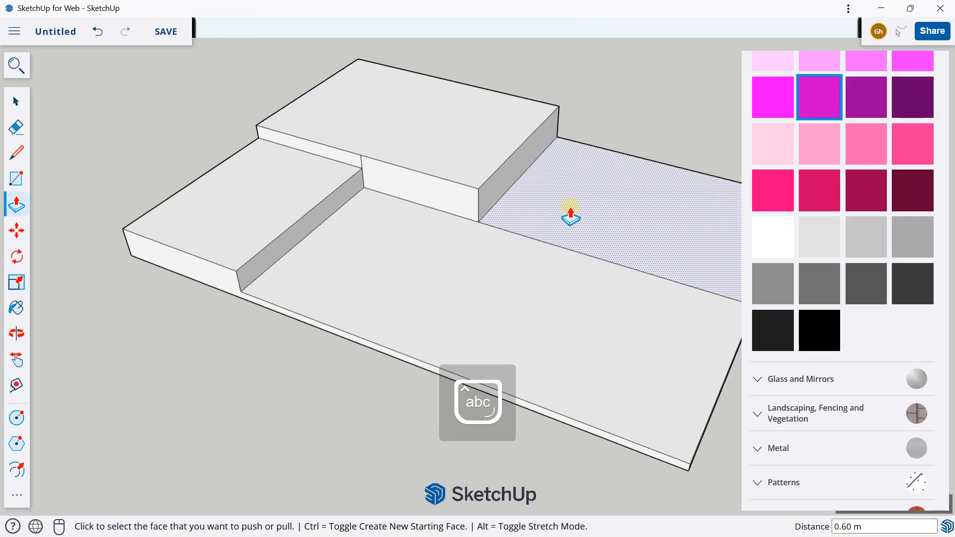
click(571, 209)
click(579, 200)
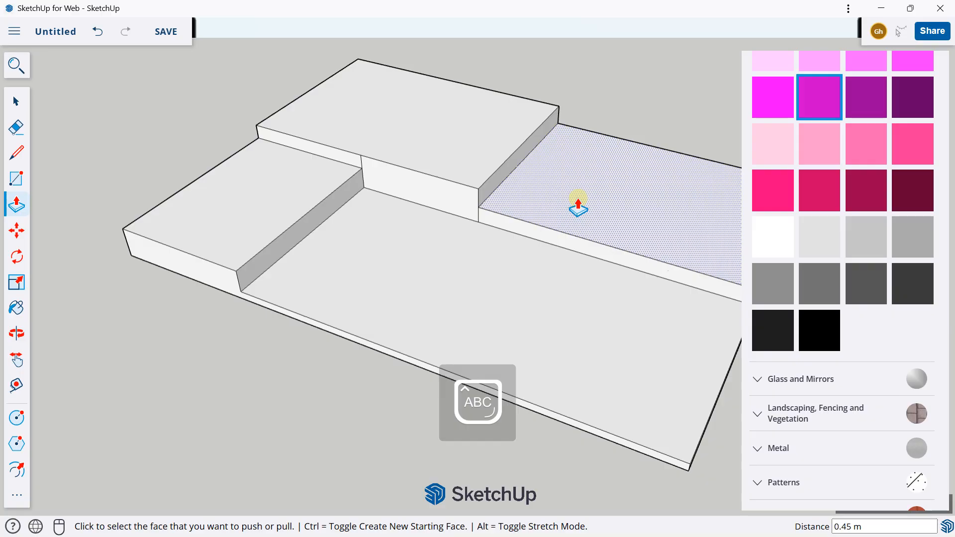
text(40cm)
key(Return)
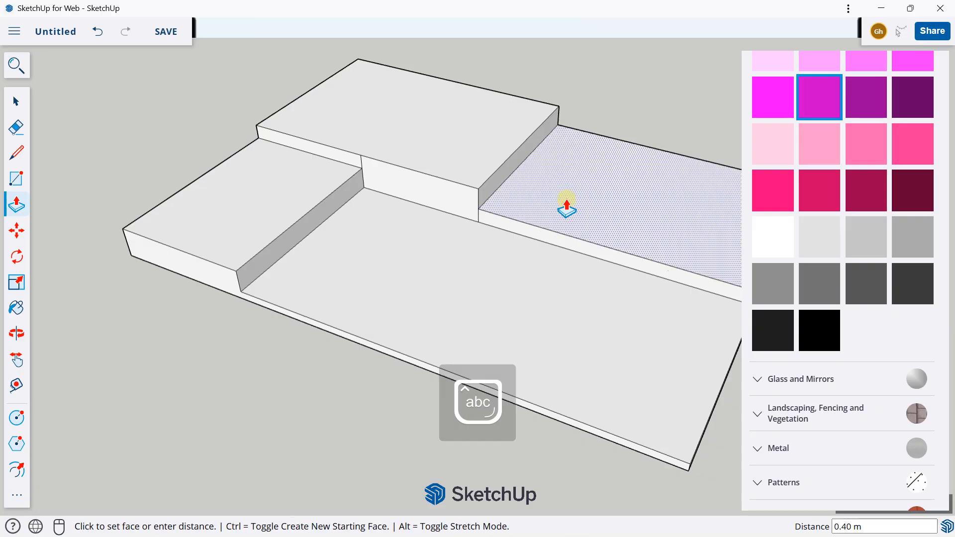
Erase the leftover vertical edges that split the front-facing wall of the raised back sections
scroll(552, 198, down, 1)
click(26, 123)
scroll(354, 145, up, 2)
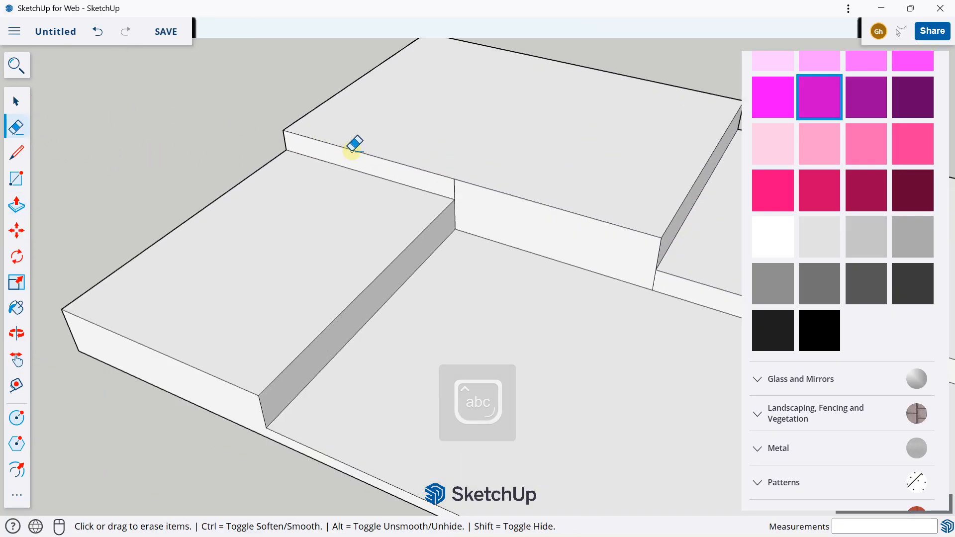
middle_drag(478, 186, 575, 234)
scroll(532, 209, down, 2)
scroll(551, 237, up, 2)
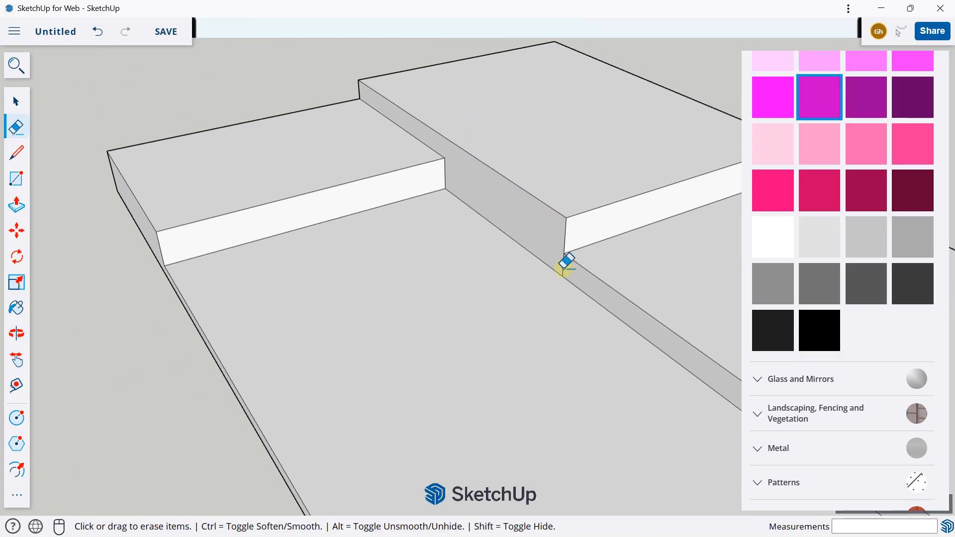
scroll(341, 181, down, 3)
middle_drag(343, 181, 492, 178)
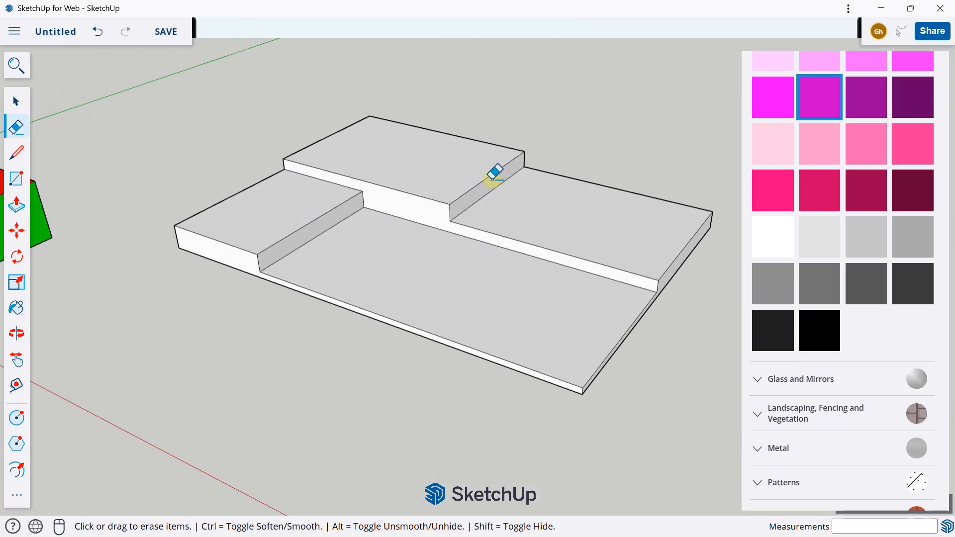
Paint the lowest front area of the slab with the olive grass texture from the Landscaping, Fencing and Vegetation materials
middle_drag(398, 188, 406, 216)
scroll(828, 224, up, 10)
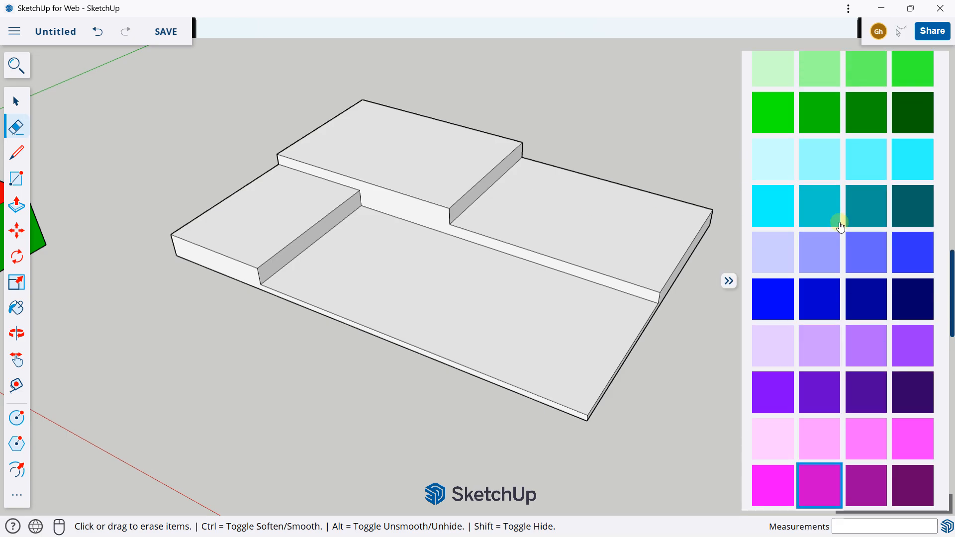
scroll(838, 224, up, 12)
scroll(825, 273, down, 4)
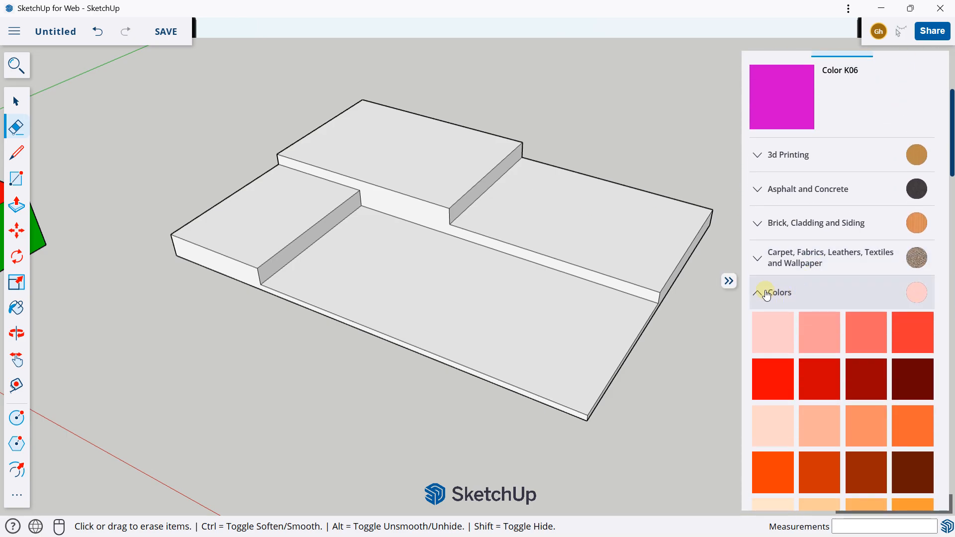
click(768, 292)
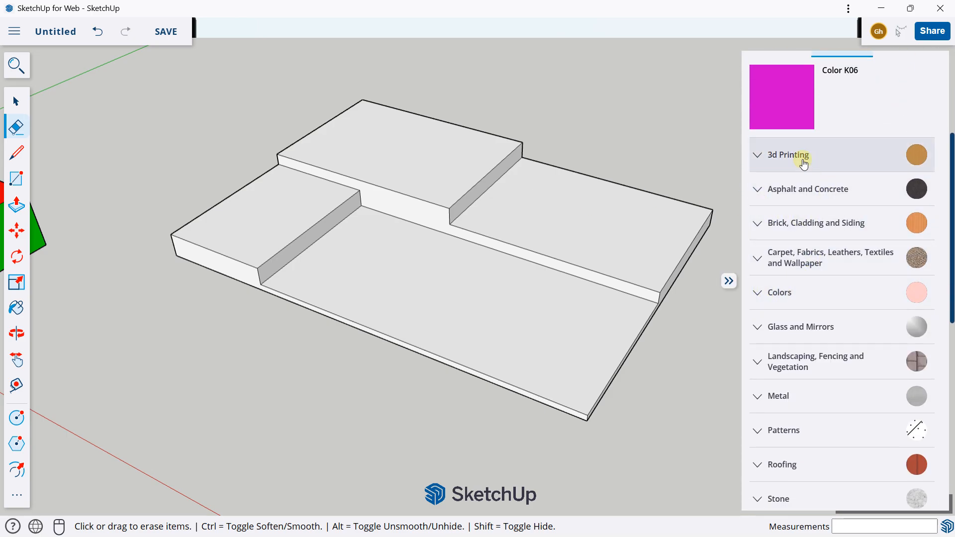
middle_drag(571, 219, 487, 273)
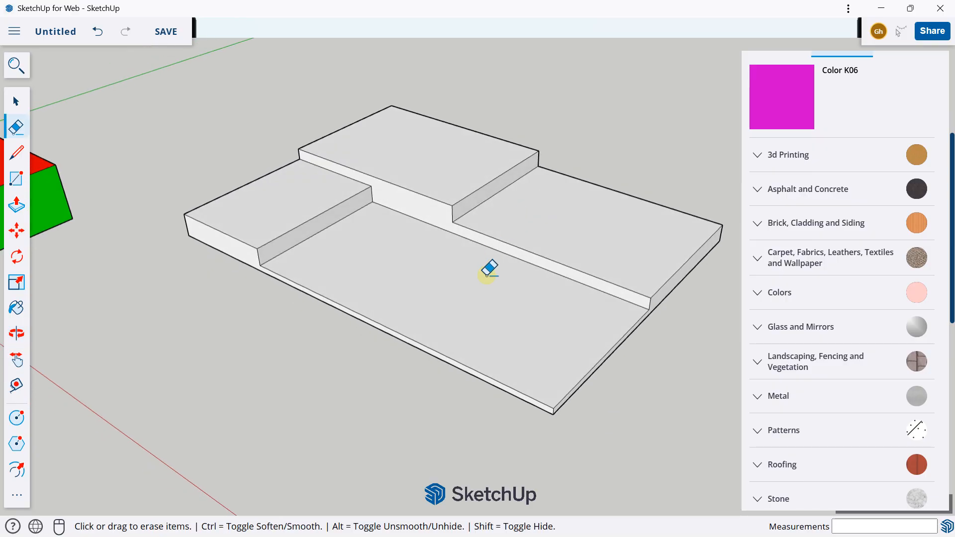
click(763, 361)
scroll(822, 294, down, 7)
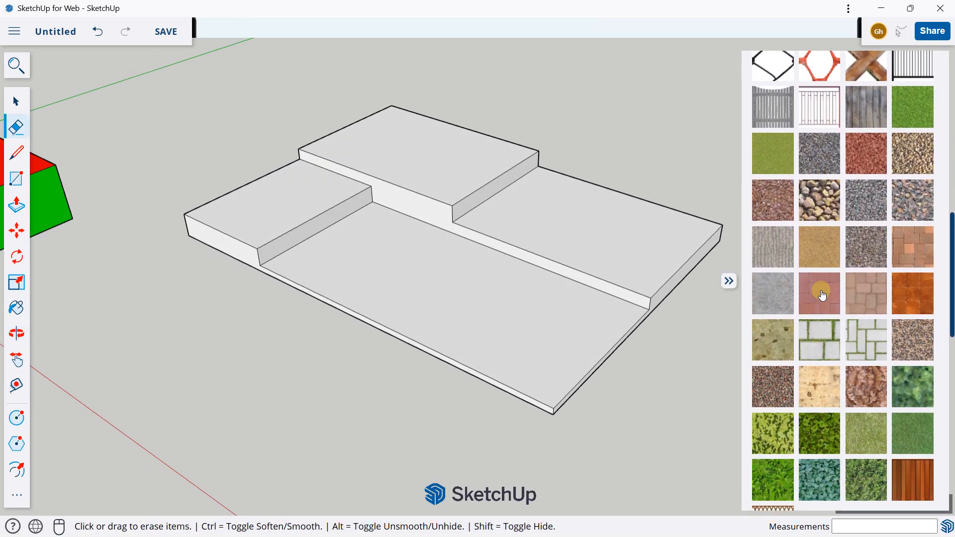
scroll(821, 294, down, 1)
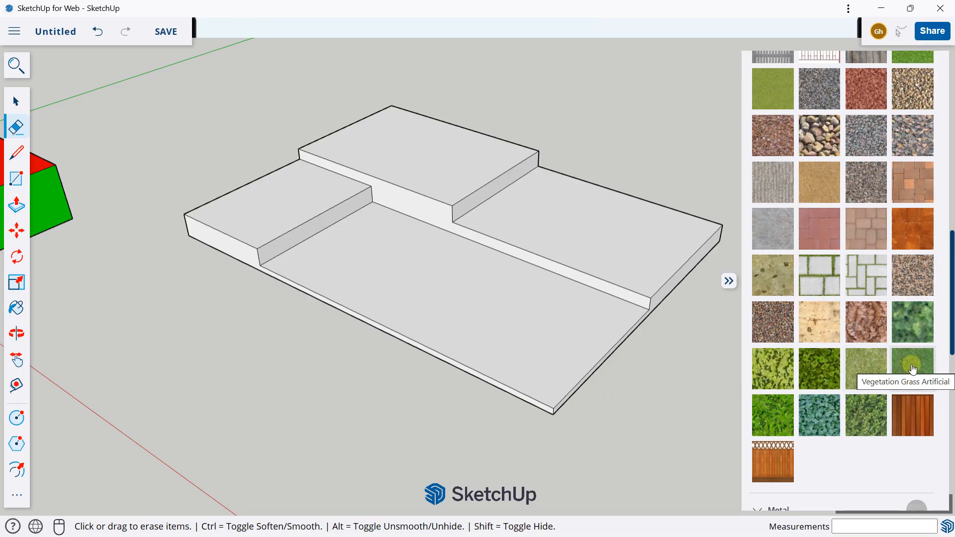
click(865, 369)
click(530, 313)
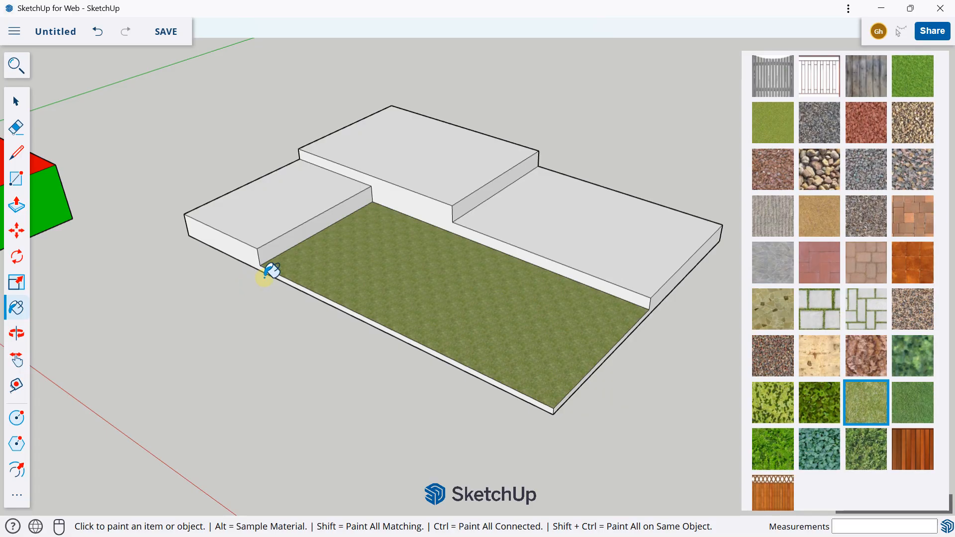
mouse_move(397, 294)
middle_down()
mouse_move(254, 243)
mouse_move(276, 230)
mouse_move(537, 236)
mouse_move(501, 239)
middle_up()
scroll(218, 263, up, 3)
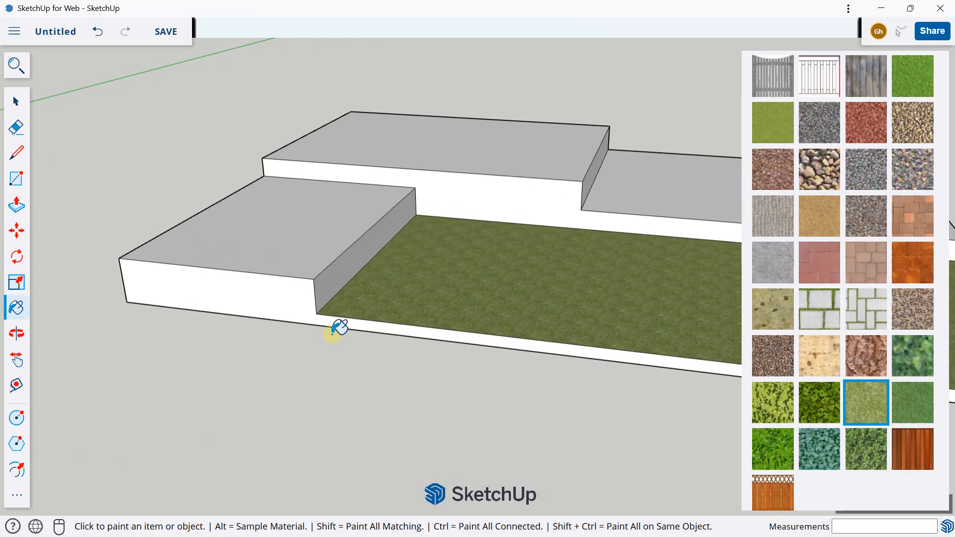
click(282, 302)
mouse_move(207, 273)
middle_down()
mouse_move(461, 228)
mouse_move(132, 251)
mouse_move(250, 262)
middle_up()
click(98, 31)
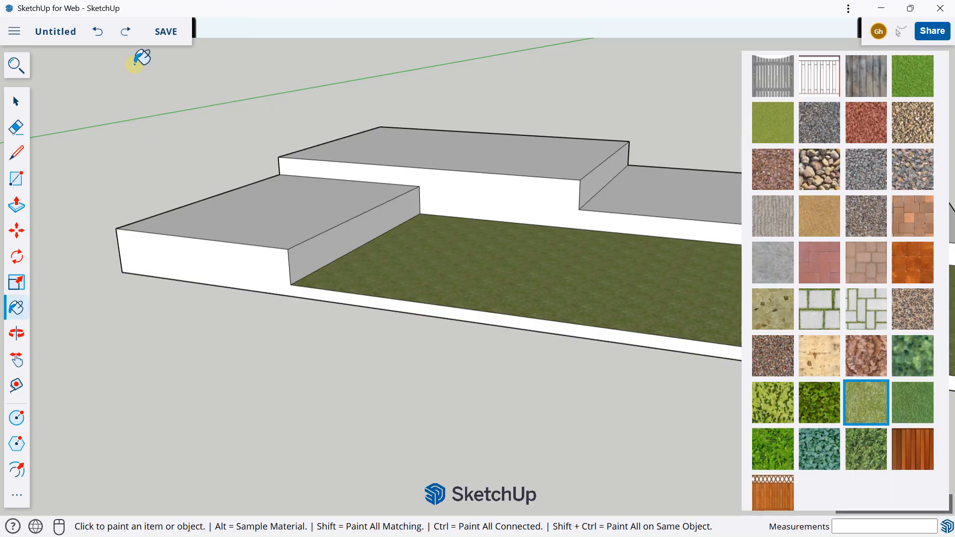
Draw a 0.20 m vertical line down the slab's side from where the front-left raised block meets the grass
scroll(291, 316, up, 3)
scroll(285, 310, up, 3)
click(13, 150)
scroll(219, 181, up, 3)
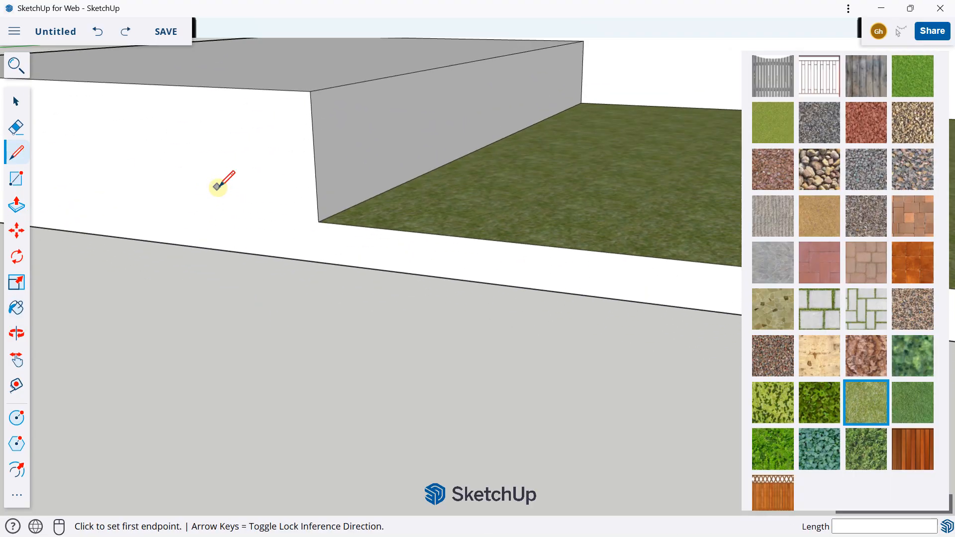
click(373, 240)
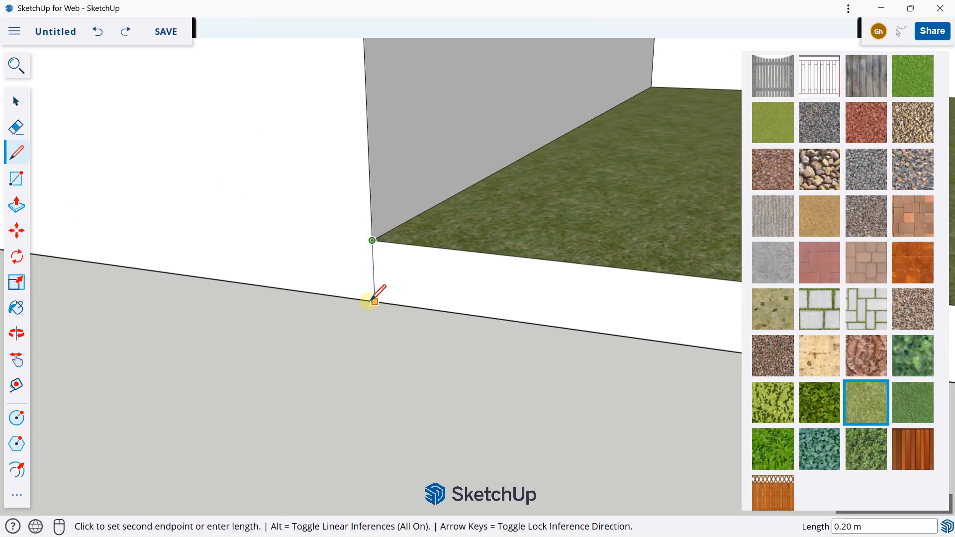
click(370, 301)
scroll(342, 220, down, 8)
Draw 0.20 m vertical lines on the slab's side at the outer grass corner and where the back-right block meets the grass
middle_drag(604, 239, 398, 289)
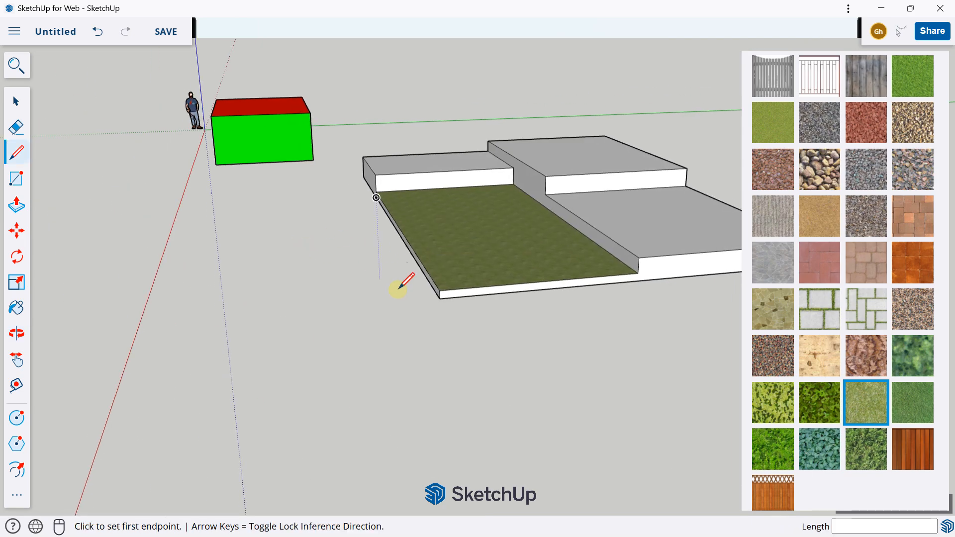
scroll(399, 288, up, 5)
click(498, 270)
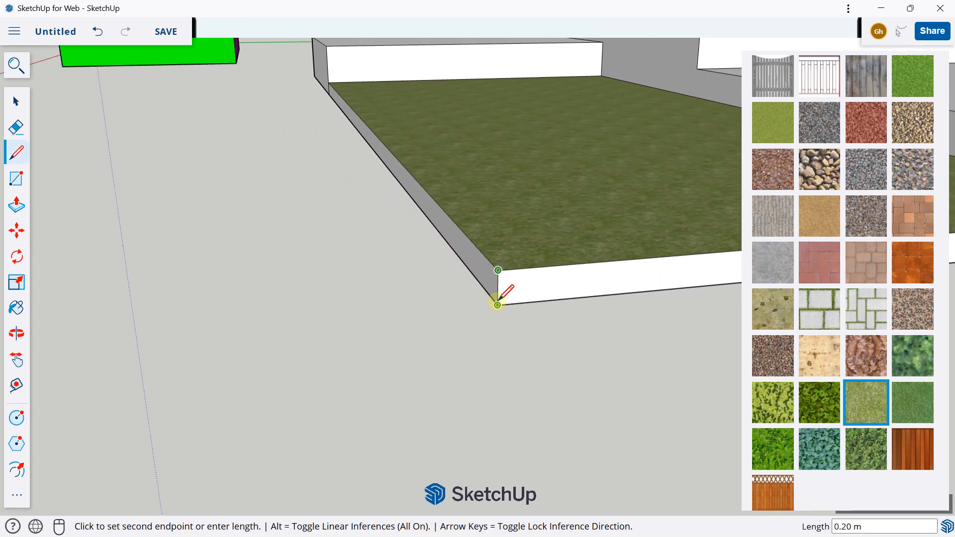
click(498, 304)
mouse_move(498, 304)
middle_down()
mouse_move(413, 271)
mouse_move(497, 202)
mouse_move(450, 203)
middle_up()
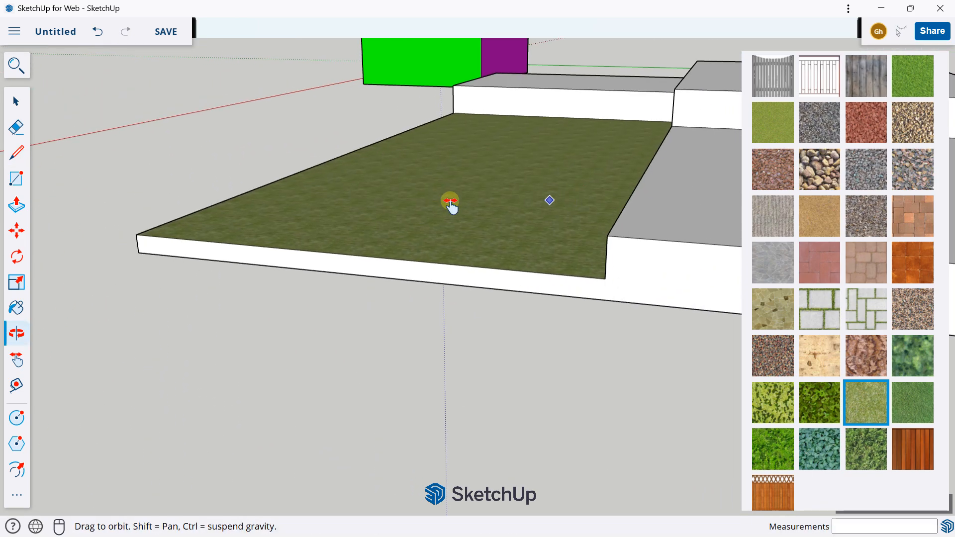
scroll(461, 265, up, 3)
click(443, 300)
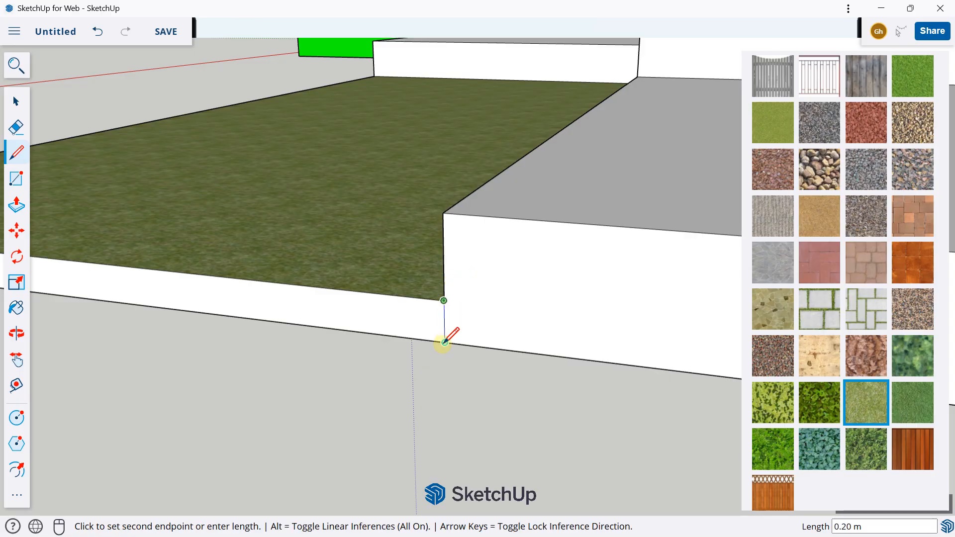
click(444, 343)
Paint the side faces along the outer edges of the grass area with the same grass texture
scroll(390, 230, down, 3)
middle_drag(268, 202, 542, 225)
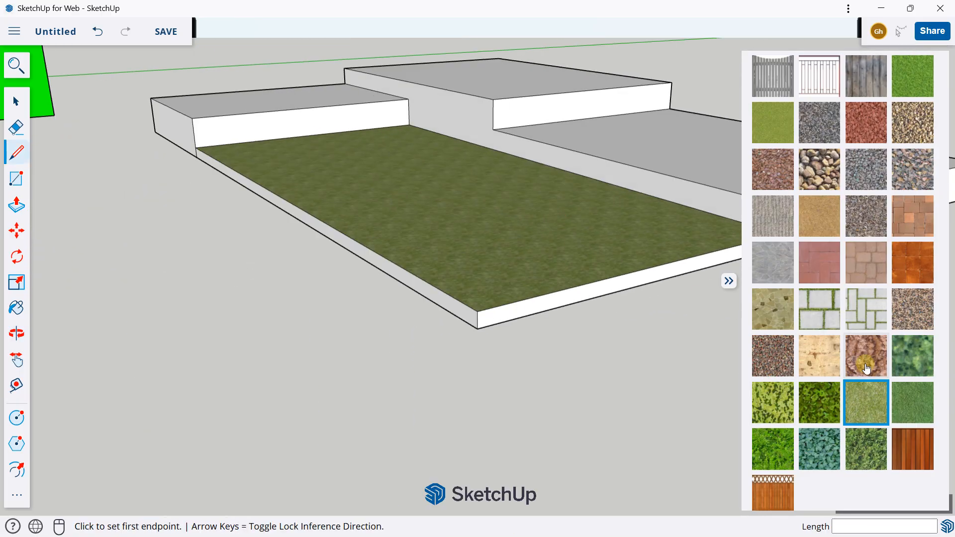
click(865, 394)
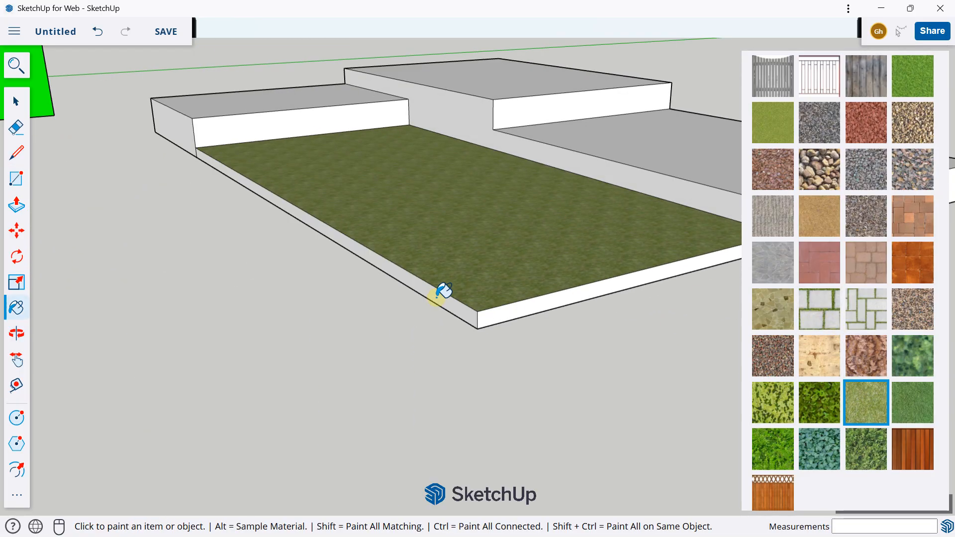
click(532, 309)
scroll(312, 188, down, 3)
mouse_move(312, 187)
middle_down()
mouse_move(457, 287)
mouse_move(438, 263)
middle_up()
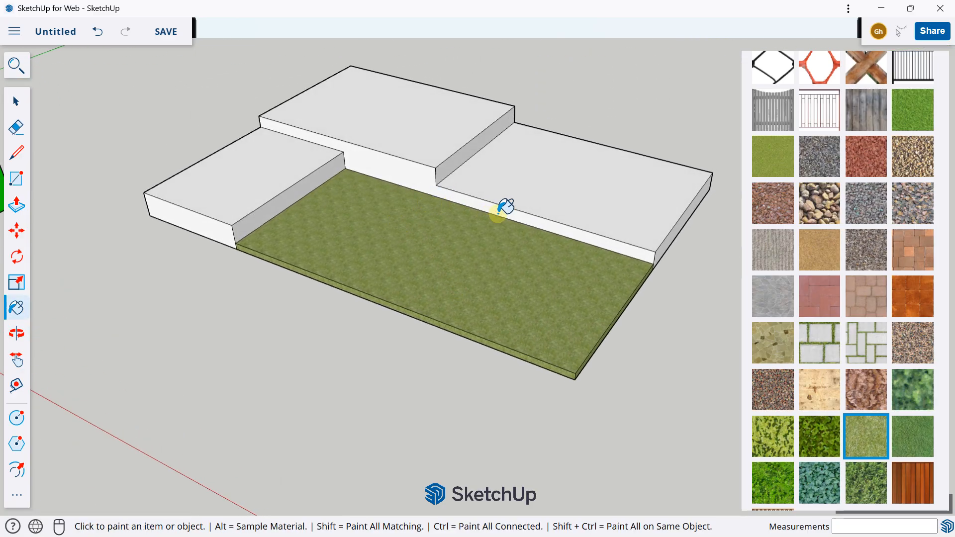
Draw two parallel 5.00 m lines across the grass area to mark out a path strip
click(16, 152)
scroll(473, 216, up, 3)
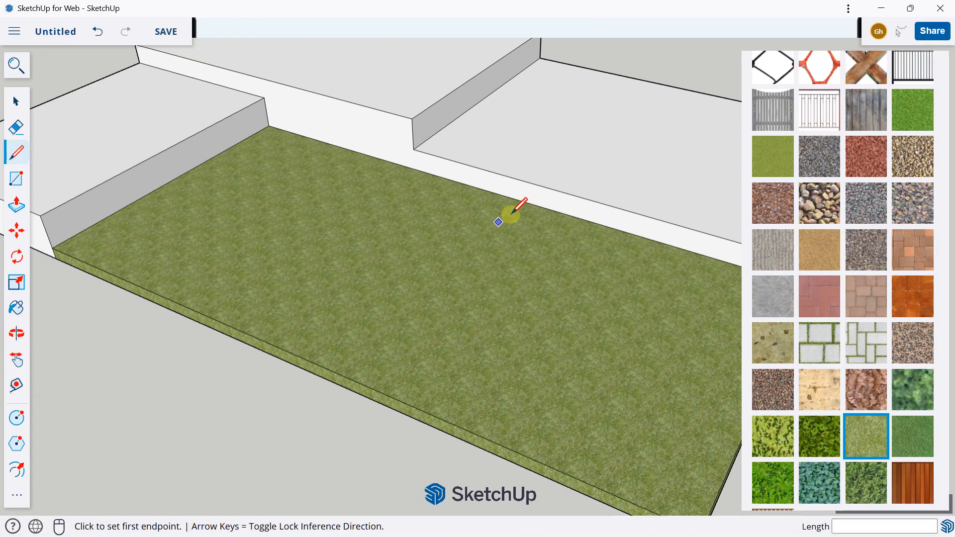
click(517, 200)
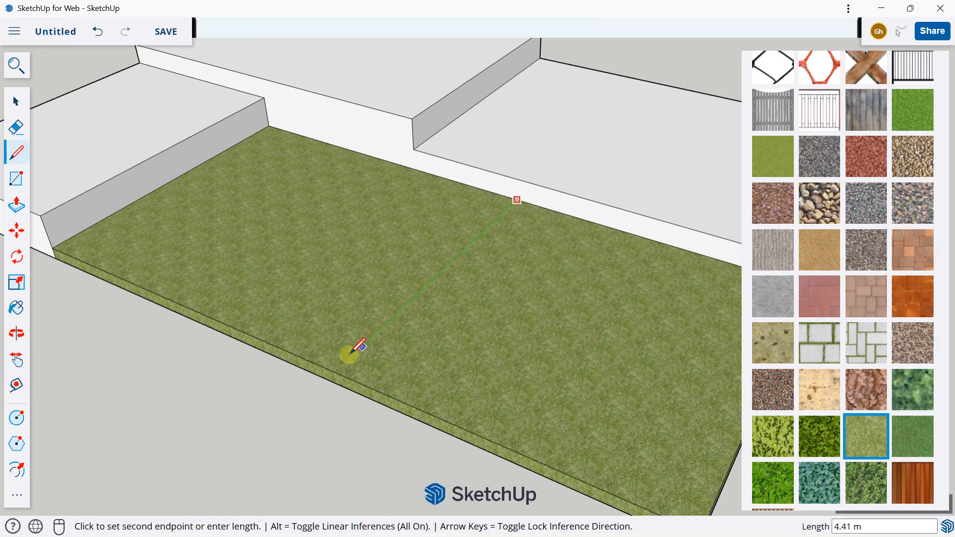
click(335, 372)
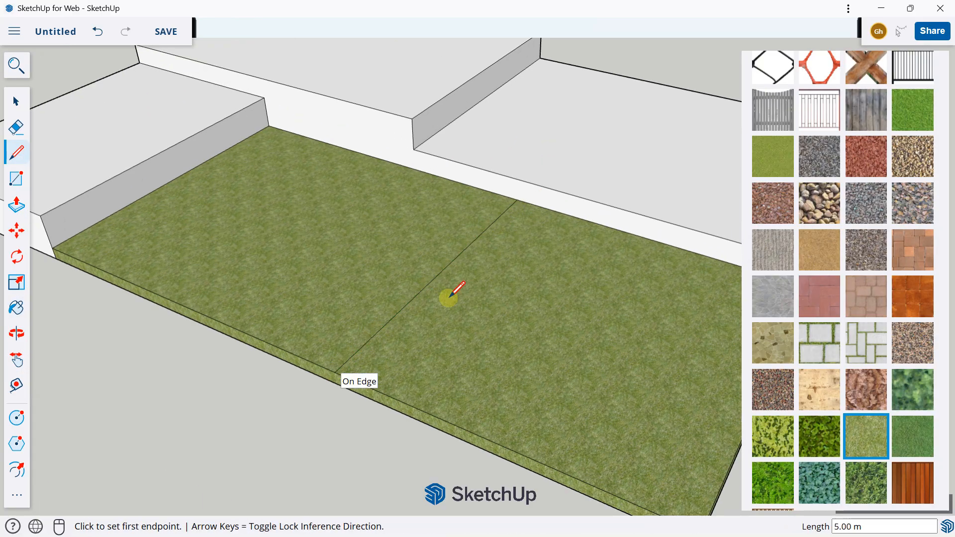
click(597, 224)
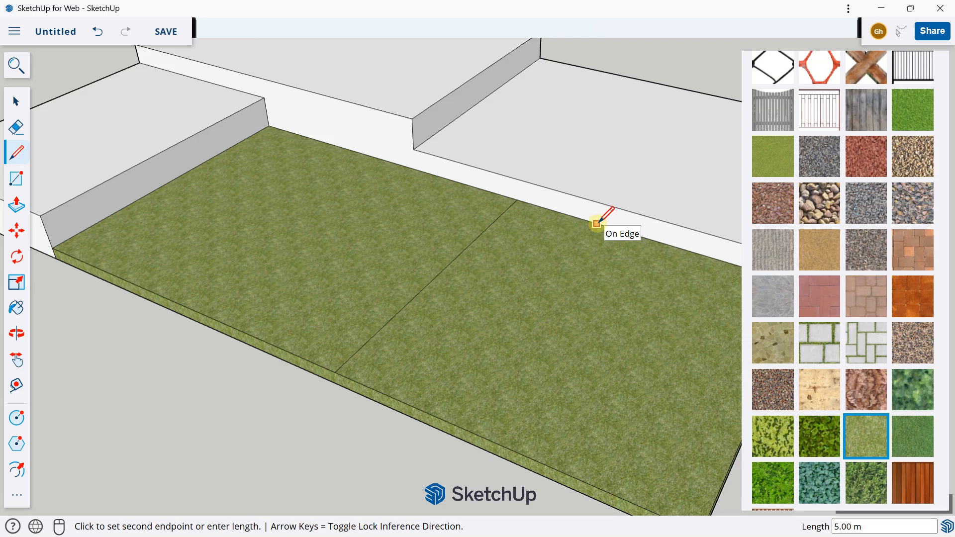
click(432, 415)
scroll(405, 330, down, 3)
middle_drag(405, 330, 305, 341)
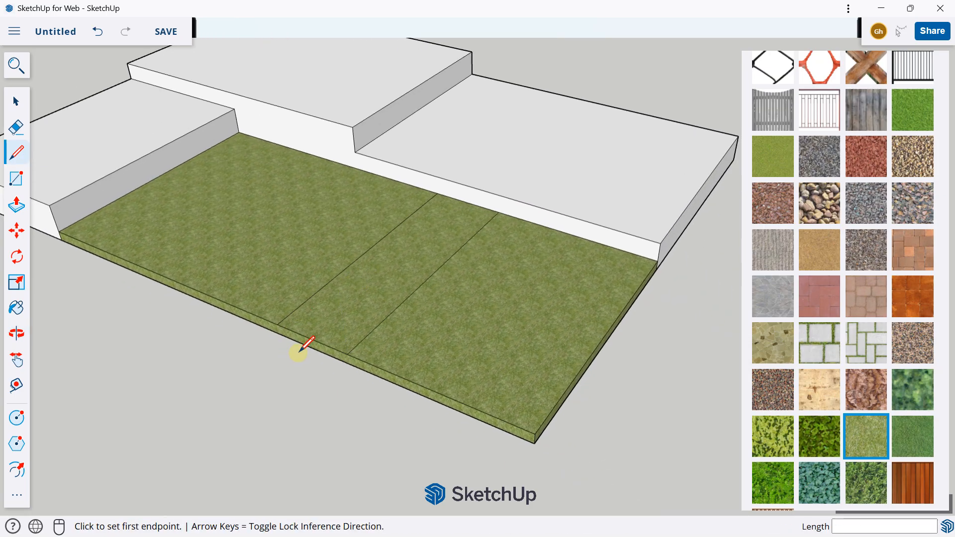
Extend both path lines vertically 0.20 m down the slab's grass-covered side face
scroll(323, 346, up, 6)
scroll(479, 359, up, 2)
click(479, 369)
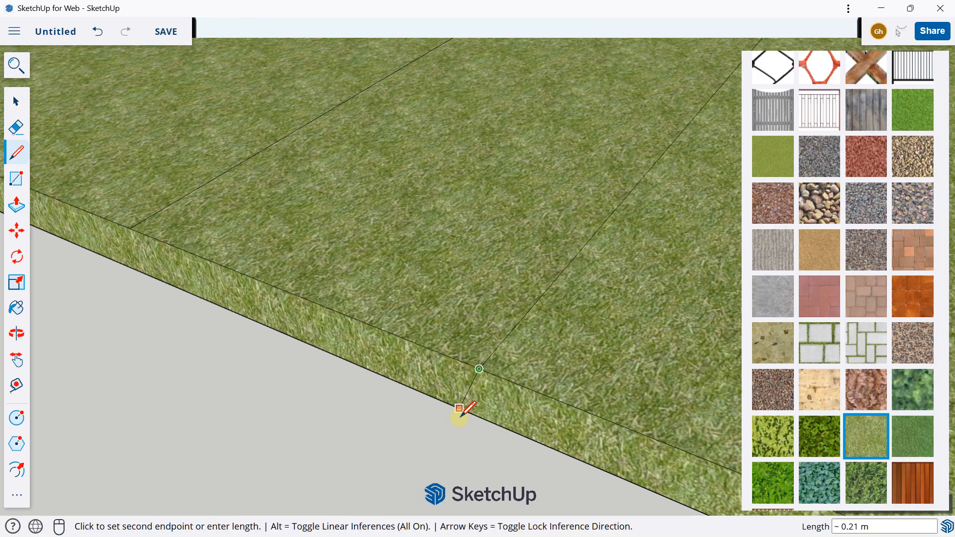
click(479, 416)
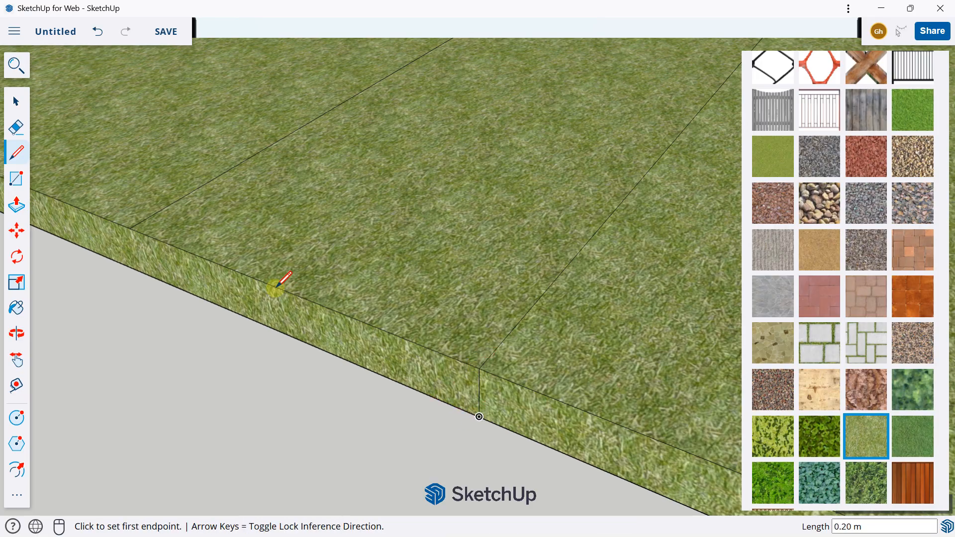
click(130, 228)
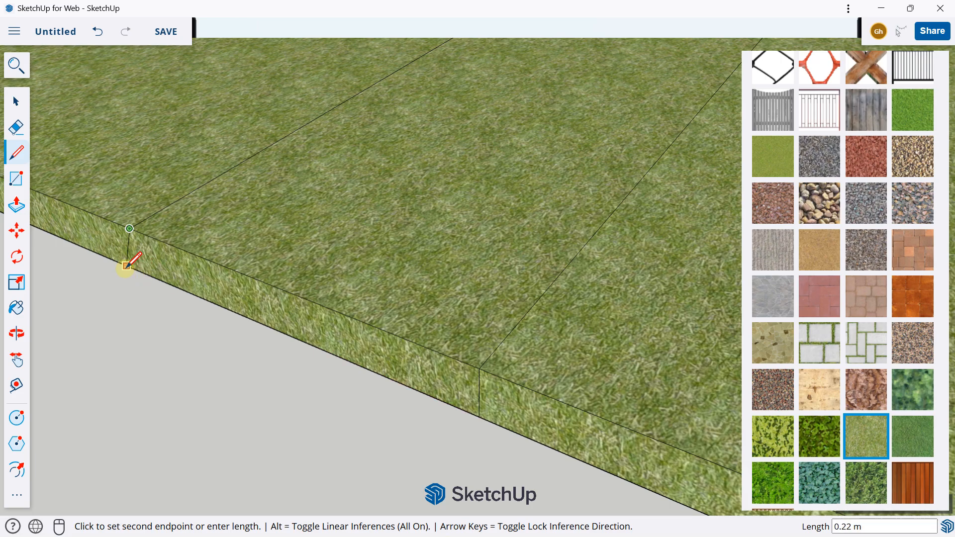
middle_drag(128, 267, 333, 239)
shift+middle_drag(262, 273, 537, 134)
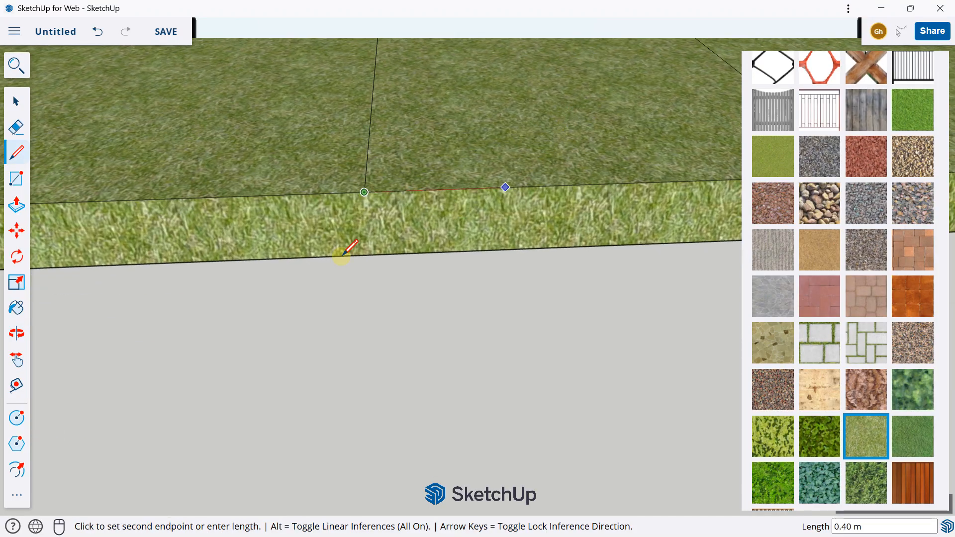
click(368, 254)
middle_drag(369, 255, 377, 193)
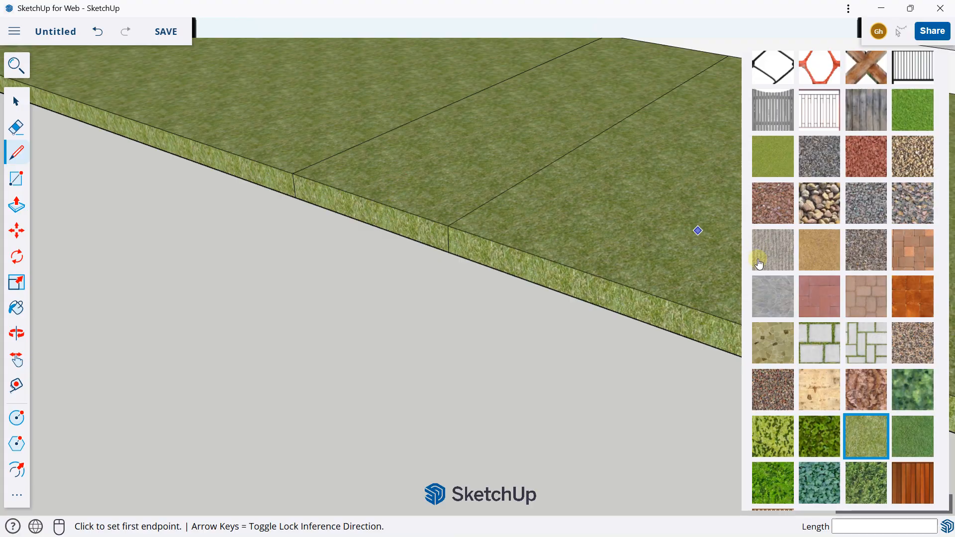
Paint the path strip and its short side face with the Pea Gravel landscaping texture
scroll(445, 173, down, 2)
middle_drag(476, 165, 394, 249)
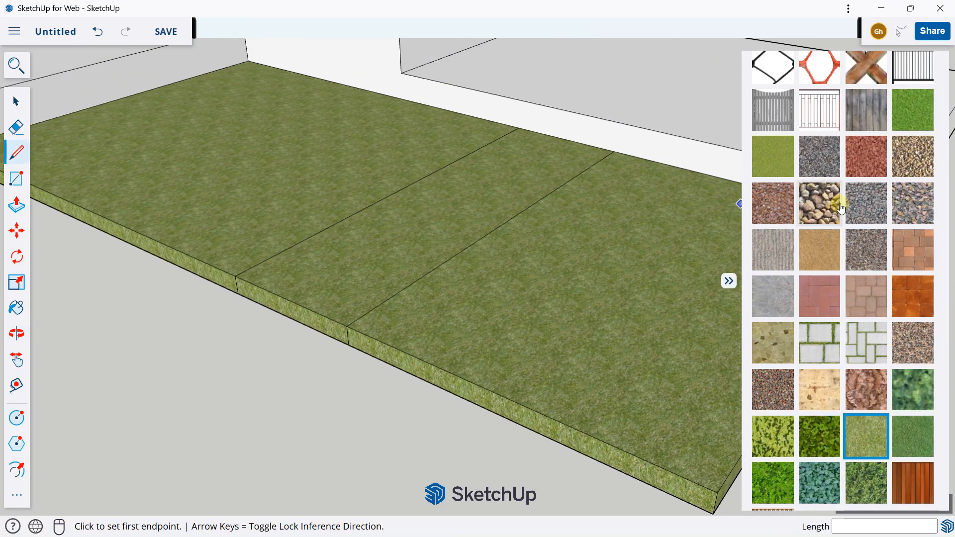
click(910, 338)
click(369, 249)
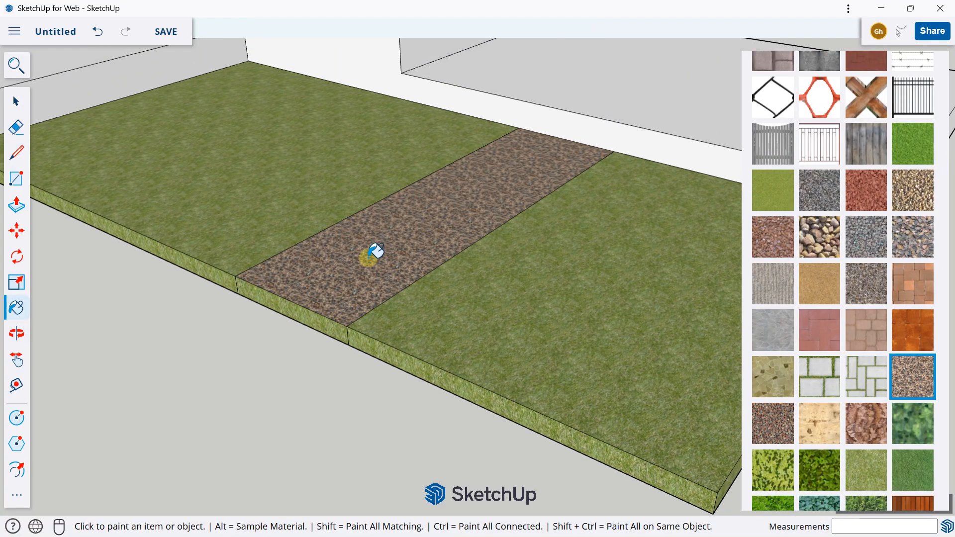
scroll(287, 300, up, 1)
scroll(258, 216, down, 3)
middle_drag(258, 216, 395, 254)
scroll(398, 249, down, 2)
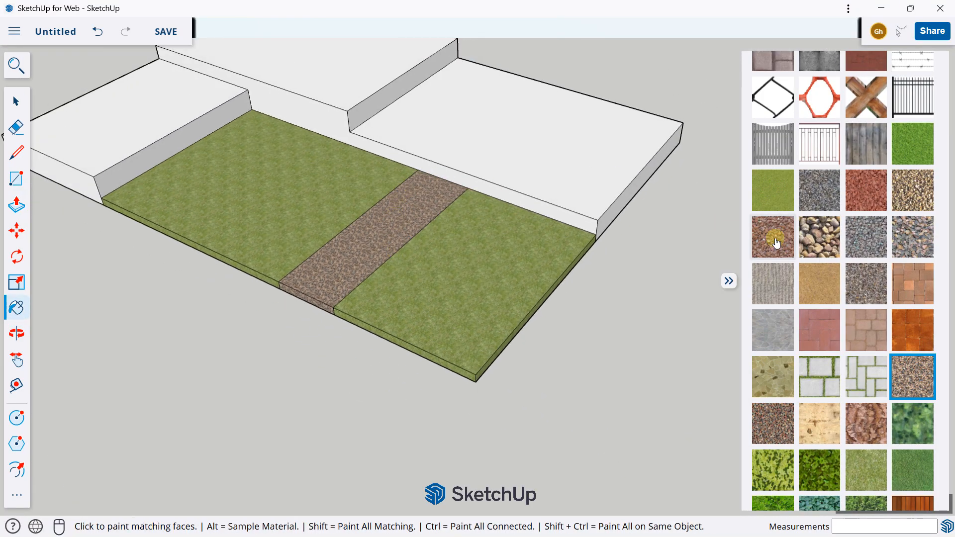
Paint the top of the front-left raised block with the dark multi-toned strip flooring texture from the Wood materials
scroll(853, 244, up, 10)
scroll(848, 229, down, 3)
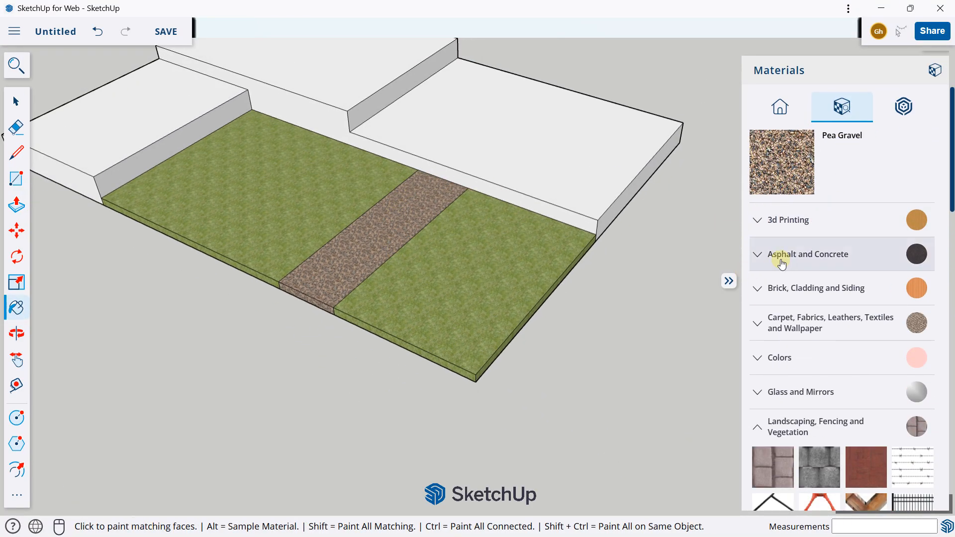
scroll(800, 258, down, 10)
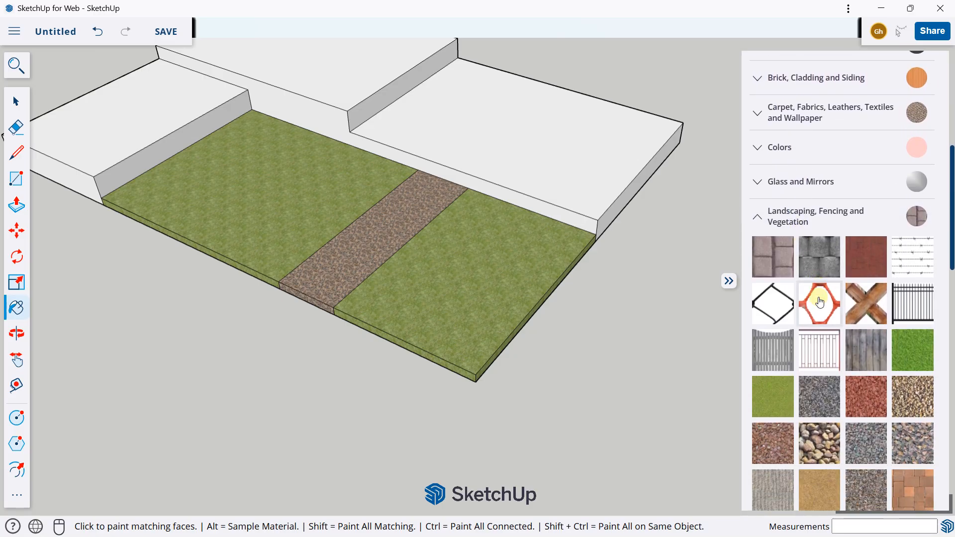
scroll(816, 294, up, 3)
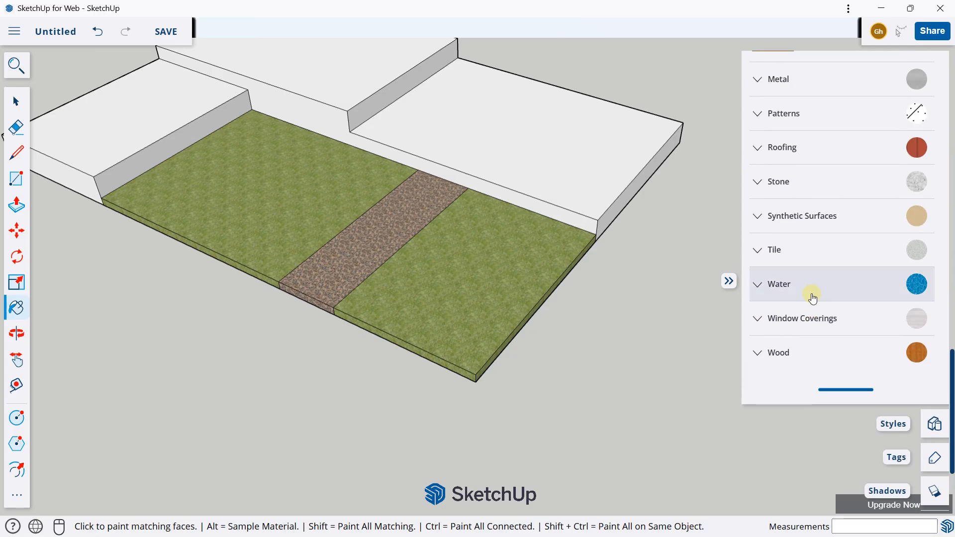
click(776, 353)
scroll(796, 278, down, 4)
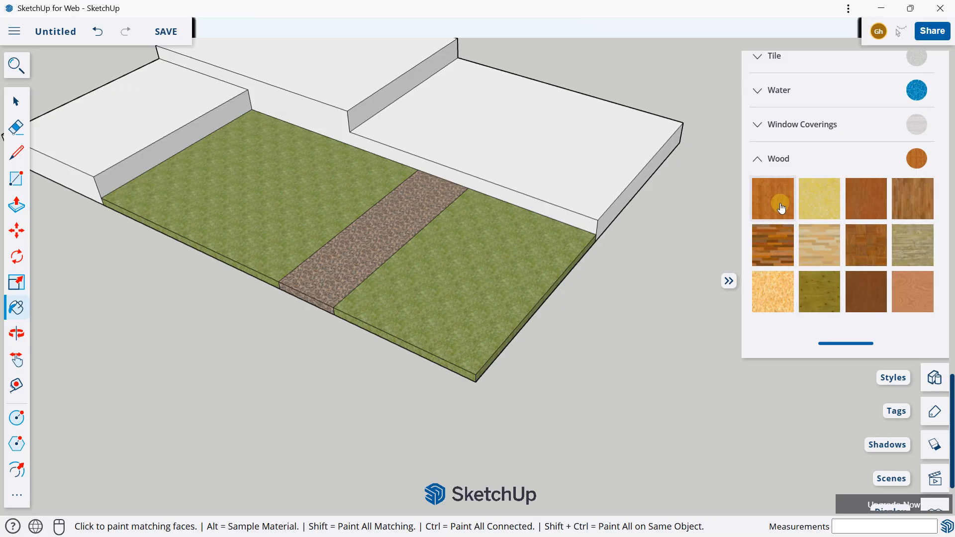
click(772, 244)
shift+middle_drag(205, 170, 472, 302)
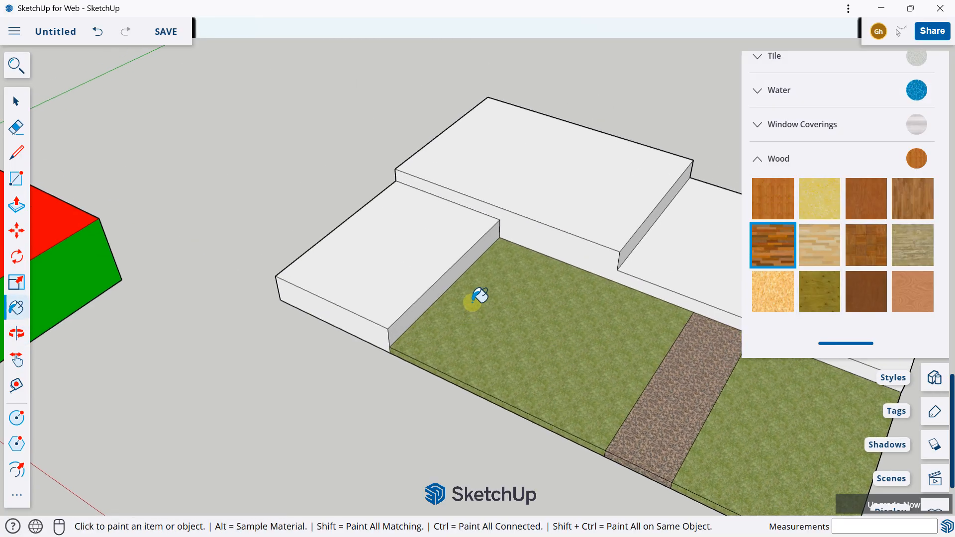
click(402, 259)
Paint the front-left block's front side and its side facing the grass with the same wood texture
mouse_move(309, 301)
middle_down()
mouse_move(503, 216)
mouse_move(347, 246)
mouse_move(373, 337)
middle_up()
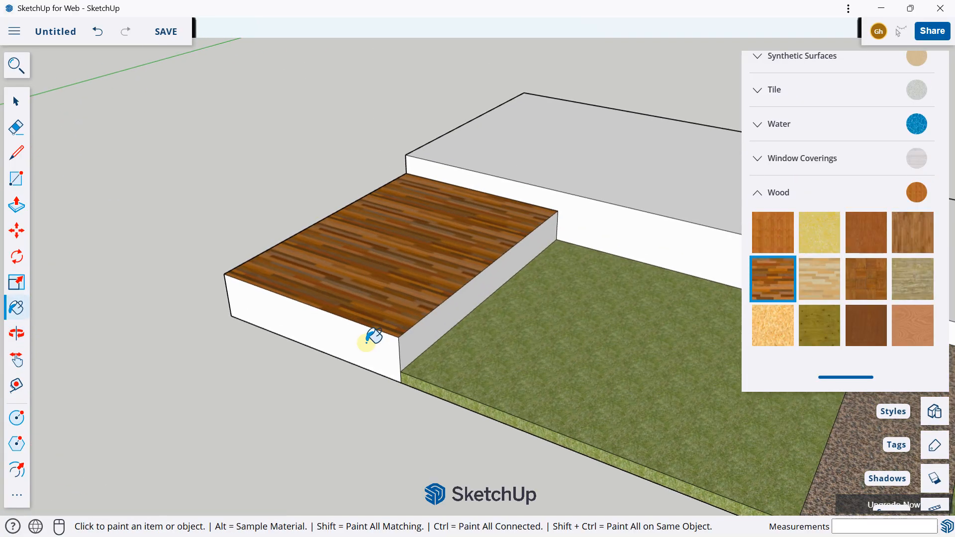
click(373, 338)
click(448, 315)
middle_drag(294, 273, 290, 319)
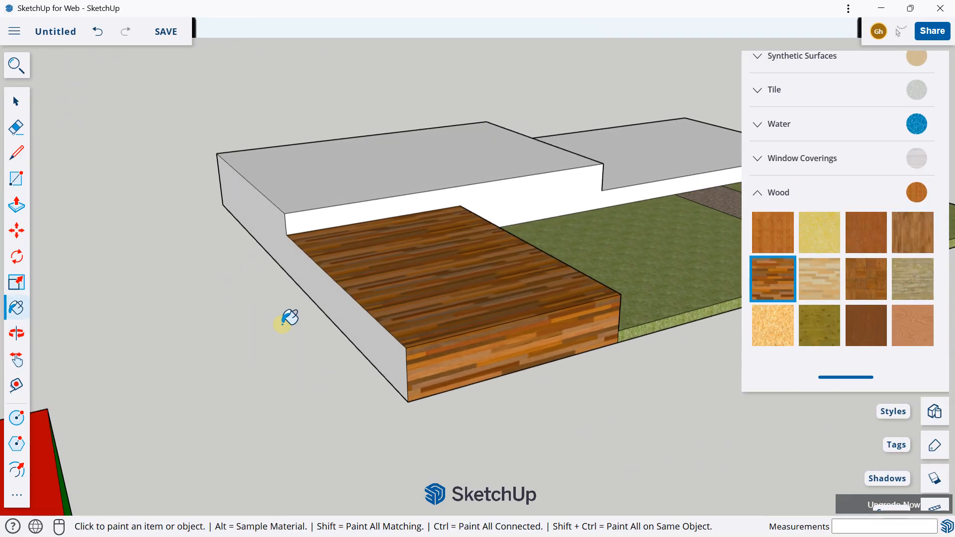
Split the outer wall with a vertical line where the wooden block meets the higher block, and paint the wooden block's part with the same wood
mouse_move(371, 287)
middle_down()
mouse_move(542, 267)
mouse_move(250, 232)
middle_up()
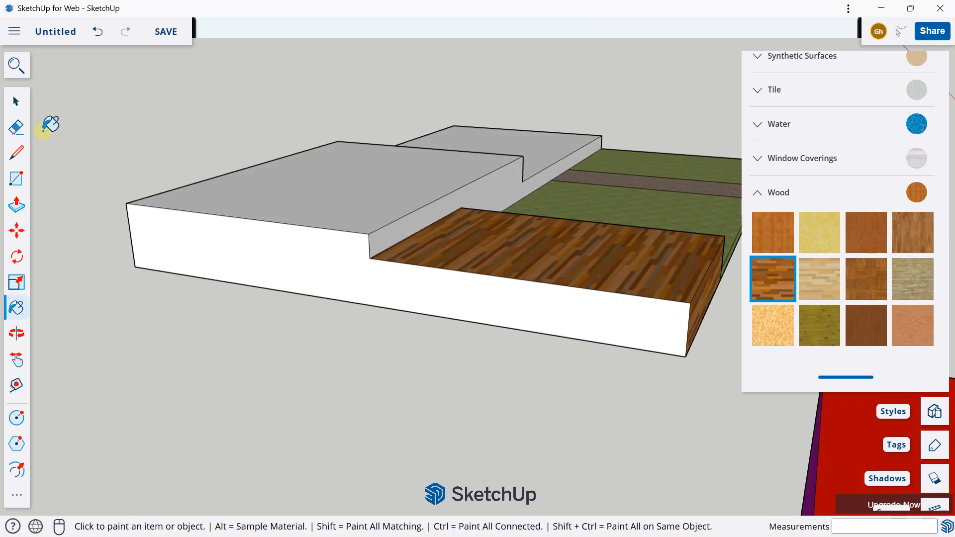
click(17, 156)
scroll(376, 268, up, 2)
click(369, 256)
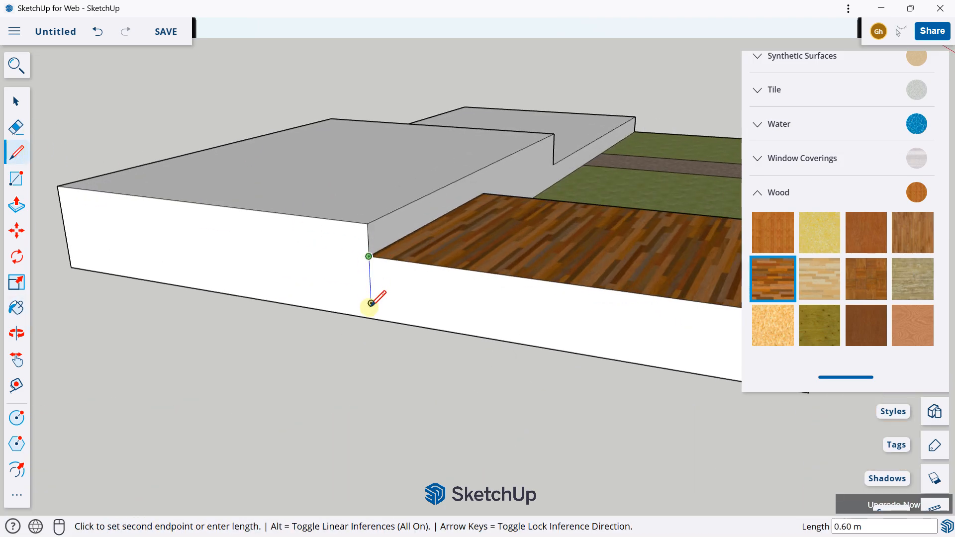
click(372, 317)
scroll(358, 278, down, 3)
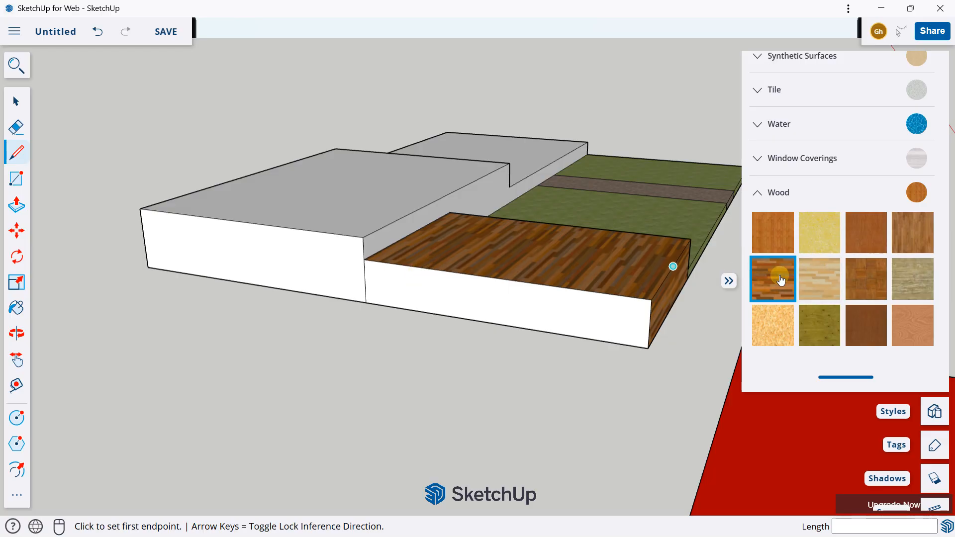
click(776, 278)
click(521, 304)
mouse_move(521, 304)
middle_down()
mouse_move(156, 270)
mouse_move(199, 275)
mouse_move(163, 292)
middle_up()
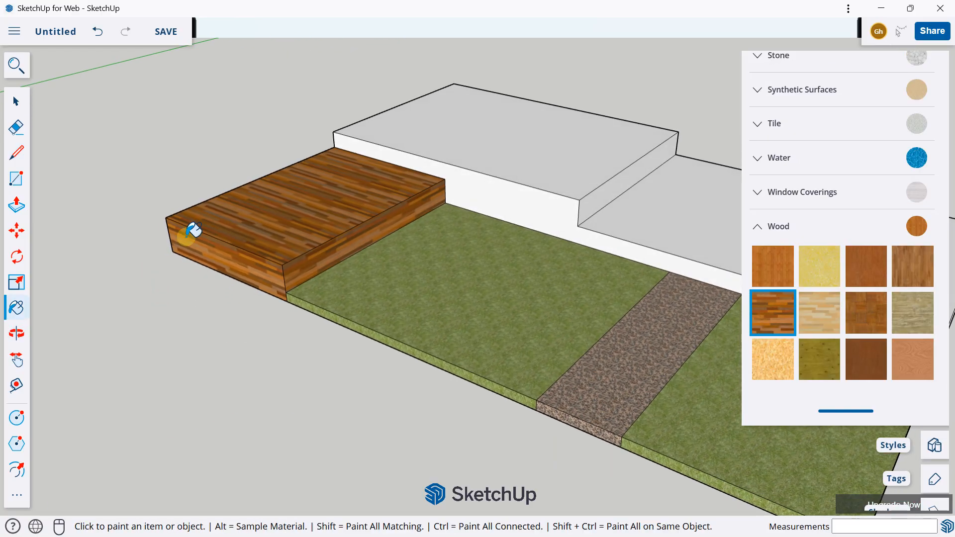
Paint the top of the right-hand raised block beside the path with the Tile Limestone Multi texture from the Tile materials
scroll(187, 236, down, 3)
middle_drag(322, 191, 301, 171)
scroll(802, 299, up, 6)
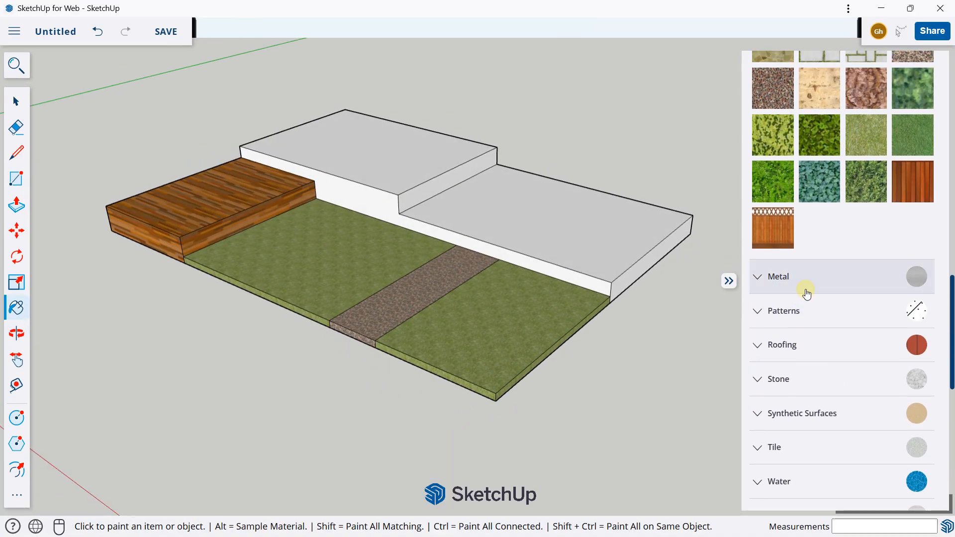
click(780, 373)
scroll(791, 343, down, 4)
click(791, 356)
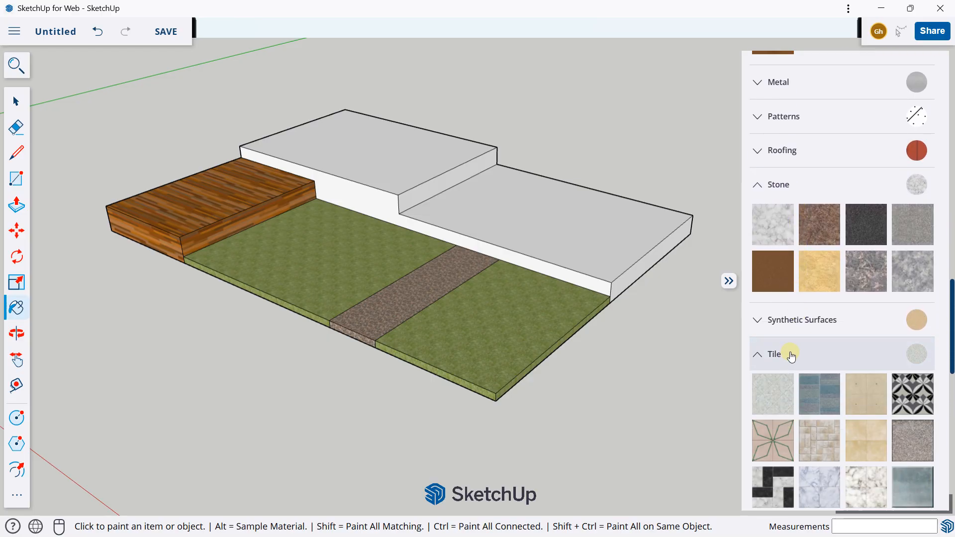
scroll(821, 338, down, 9)
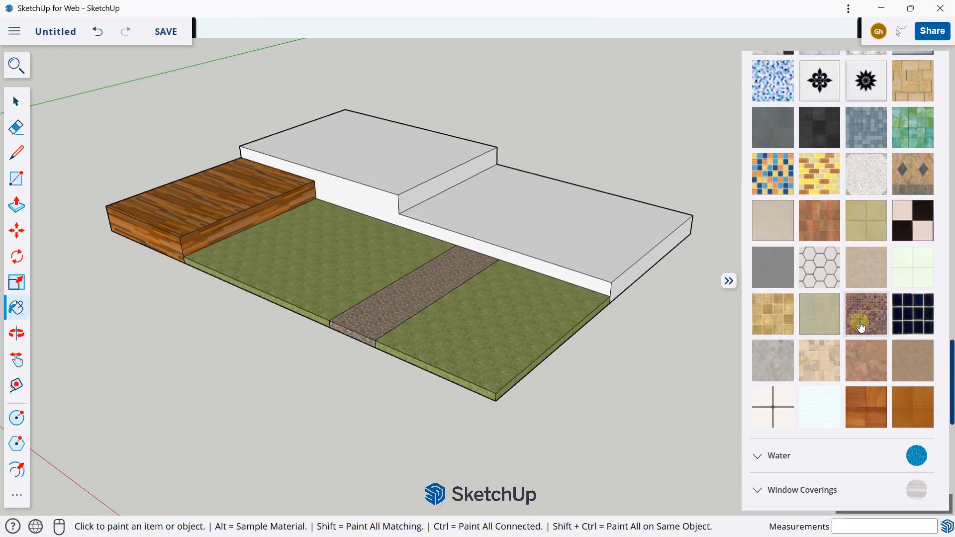
scroll(861, 324, up, 2)
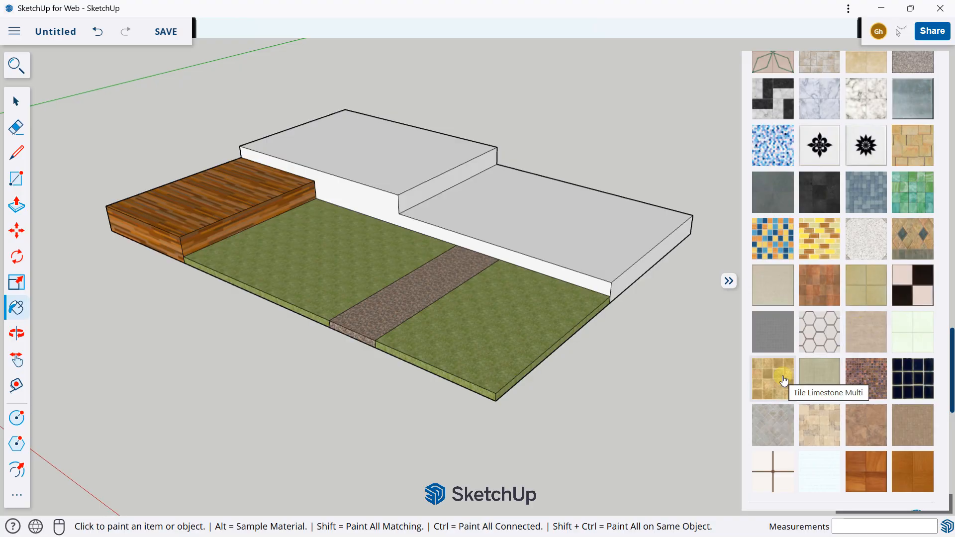
click(784, 382)
click(569, 215)
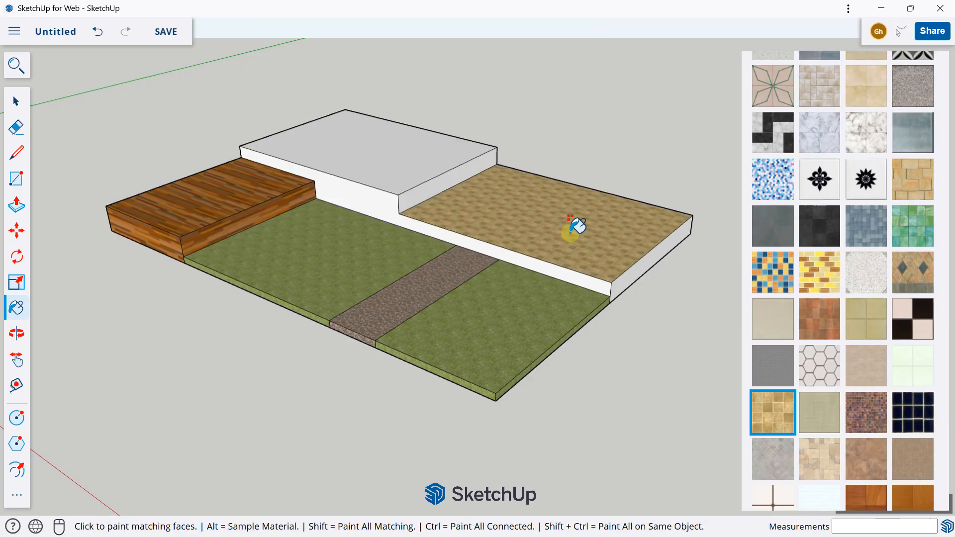
Split the wall facing the grass with a vertical line where the limestone-tiled block meets the higher block
scroll(527, 259, up, 5)
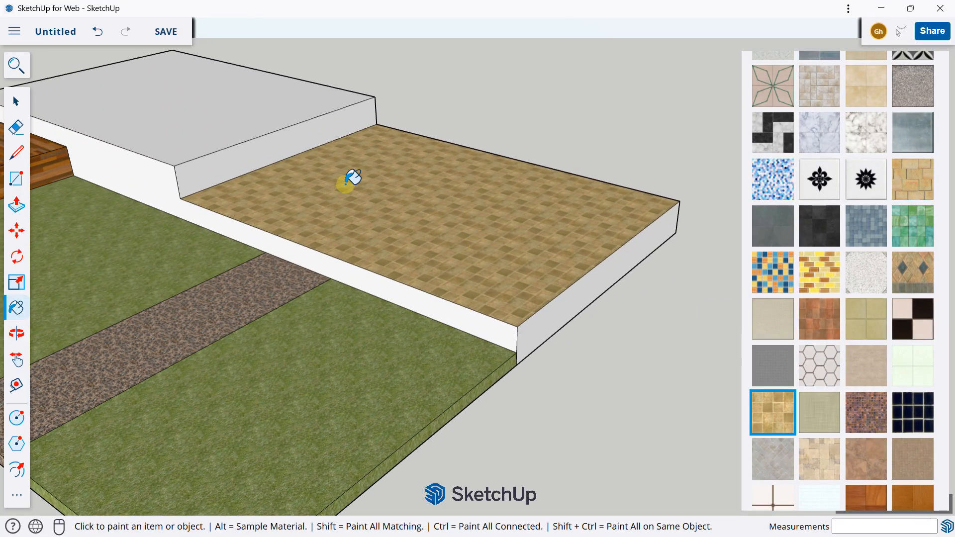
click(17, 153)
scroll(176, 200, up, 3)
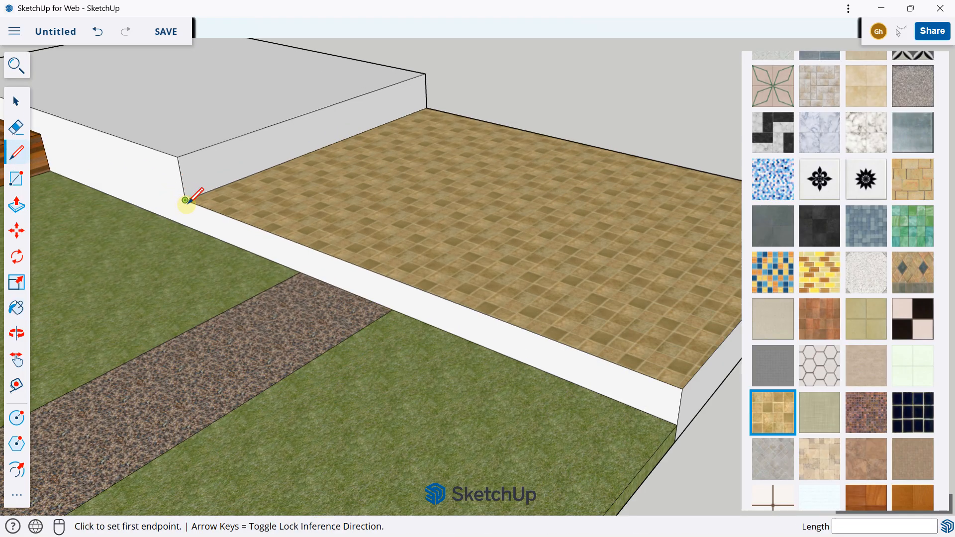
click(186, 201)
click(191, 227)
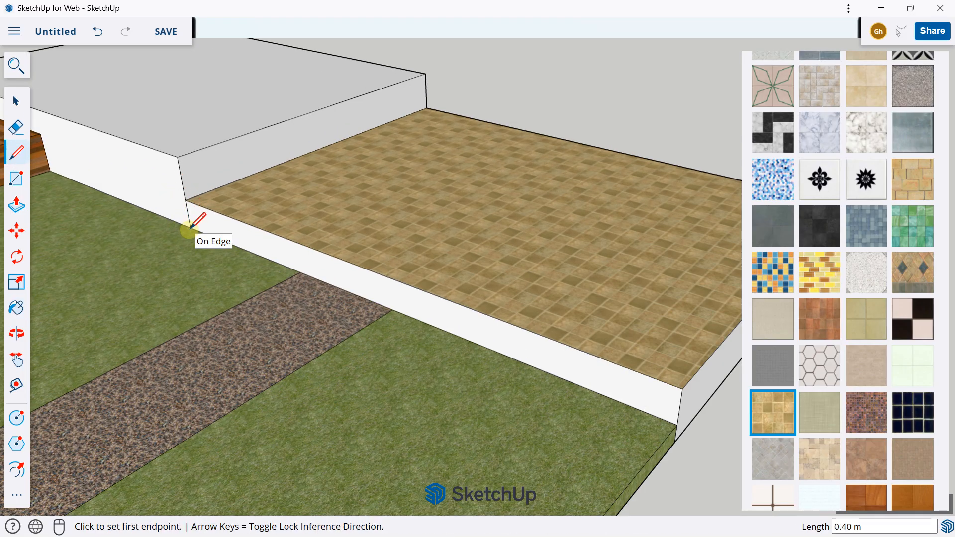
Split the terrace's outer back wall with a vertical line at the corner between the tiled block and the higher block
scroll(497, 298, down, 3)
scroll(512, 305, up, 5)
middle_drag(556, 228, 471, 243)
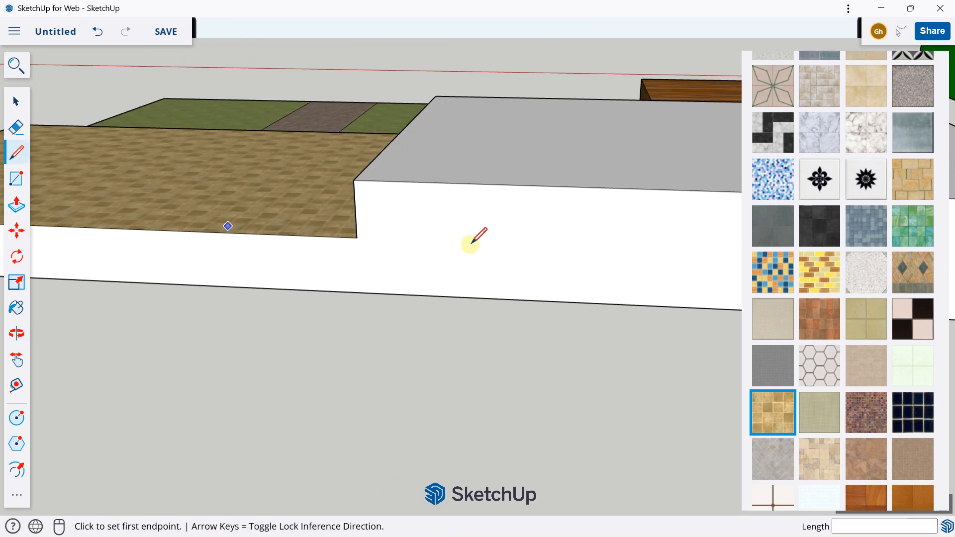
click(356, 237)
click(357, 293)
scroll(350, 226, down, 4)
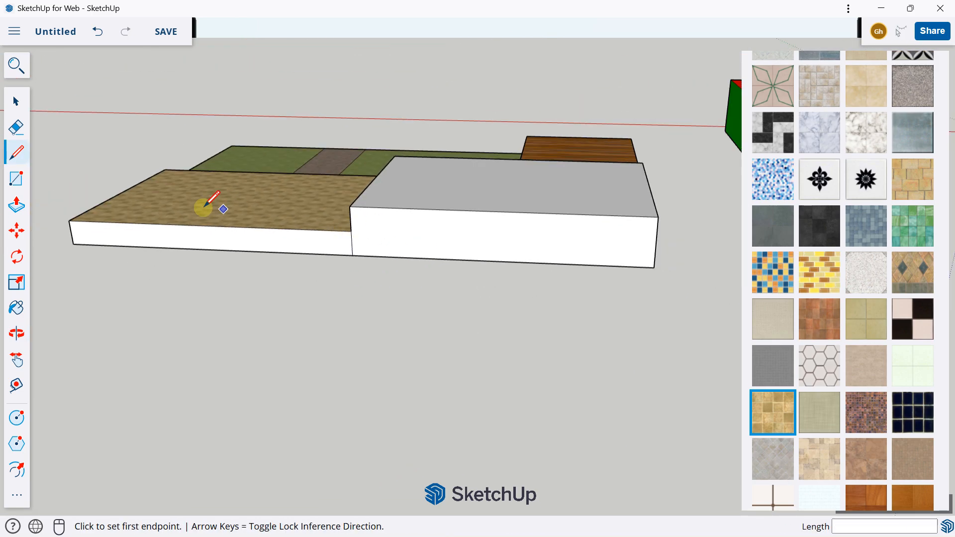
Paint the tiled block's end, back side and side facing the grass with the same Tile Limestone Multi texture
middle_drag(207, 208, 527, 219)
middle_drag(373, 243, 543, 268)
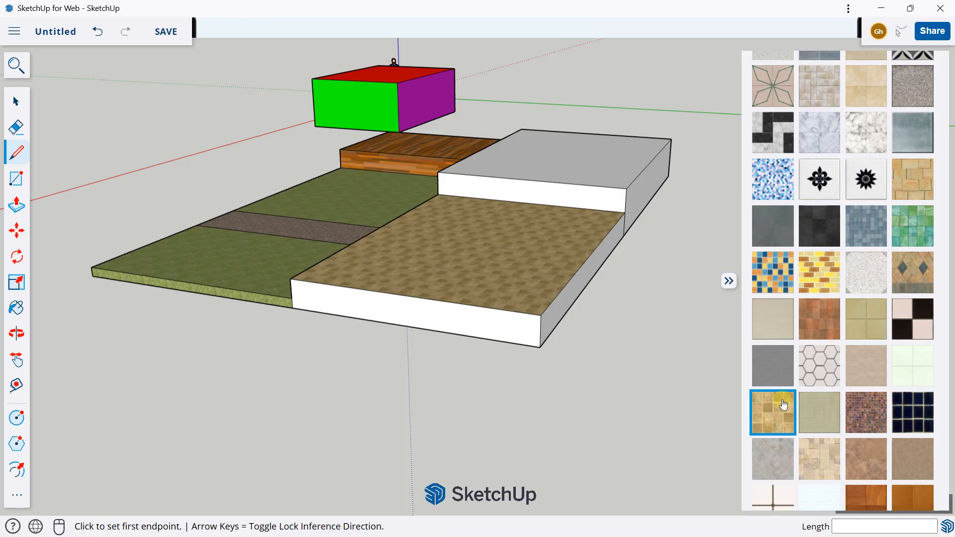
click(781, 406)
click(454, 312)
click(572, 279)
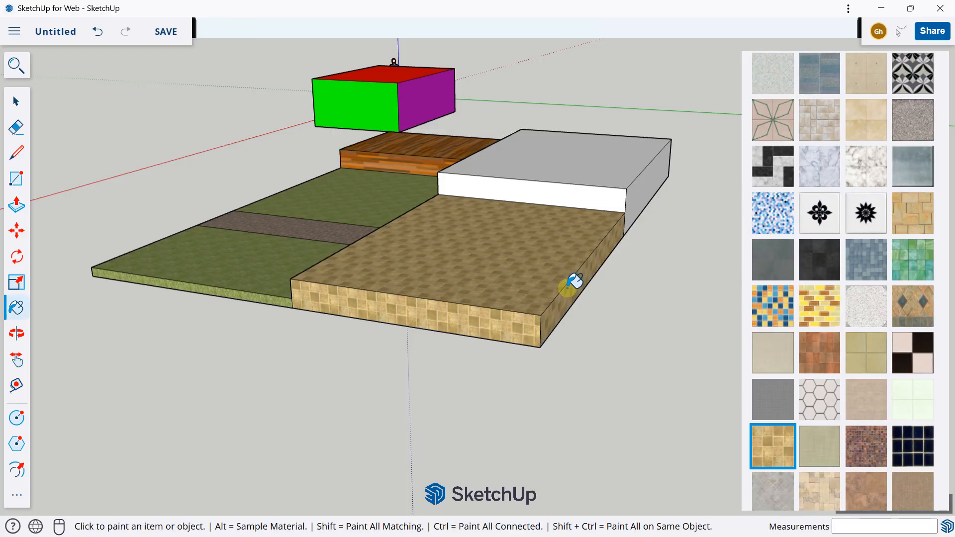
middle_drag(567, 282, 654, 226)
click(651, 234)
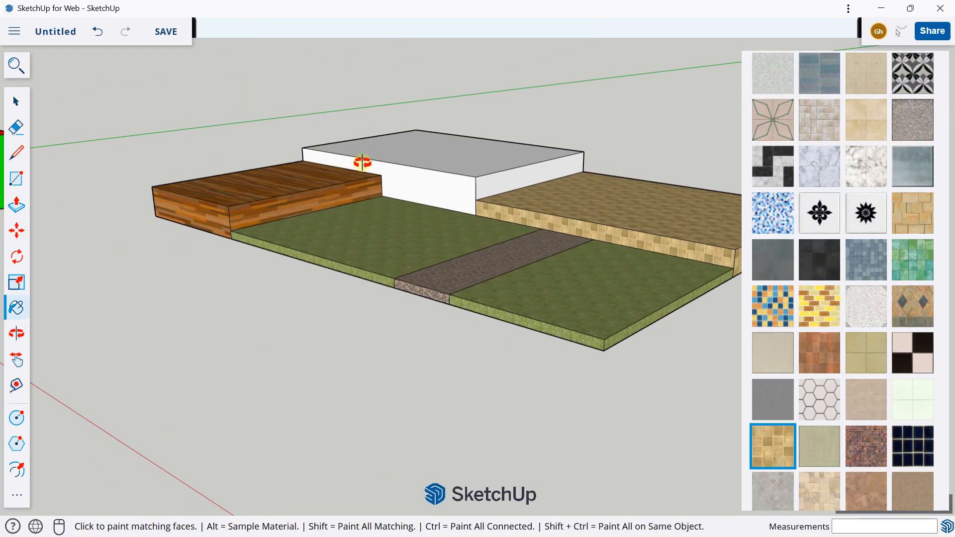
Browse the fabric, glass, landscaping and stone materials for a texture to use on the highest block
mouse_move(363, 161)
middle_down()
mouse_move(421, 174)
mouse_move(347, 199)
middle_up()
scroll(853, 227, up, 10)
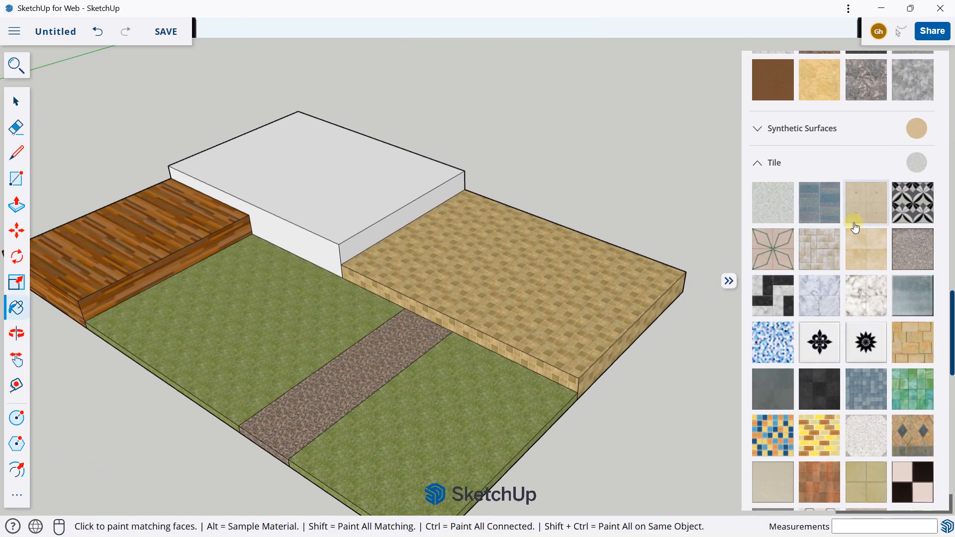
scroll(805, 295, up, 10)
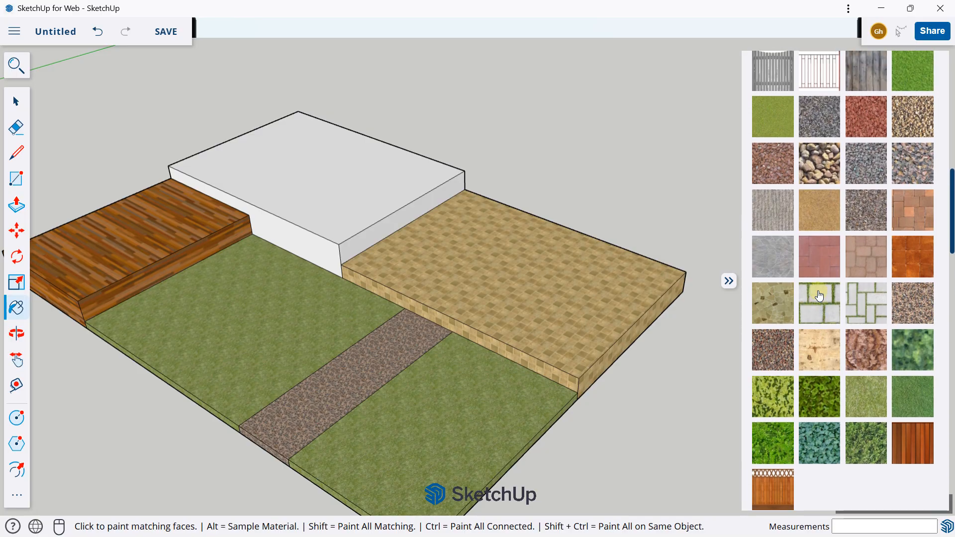
scroll(769, 275, down, 4)
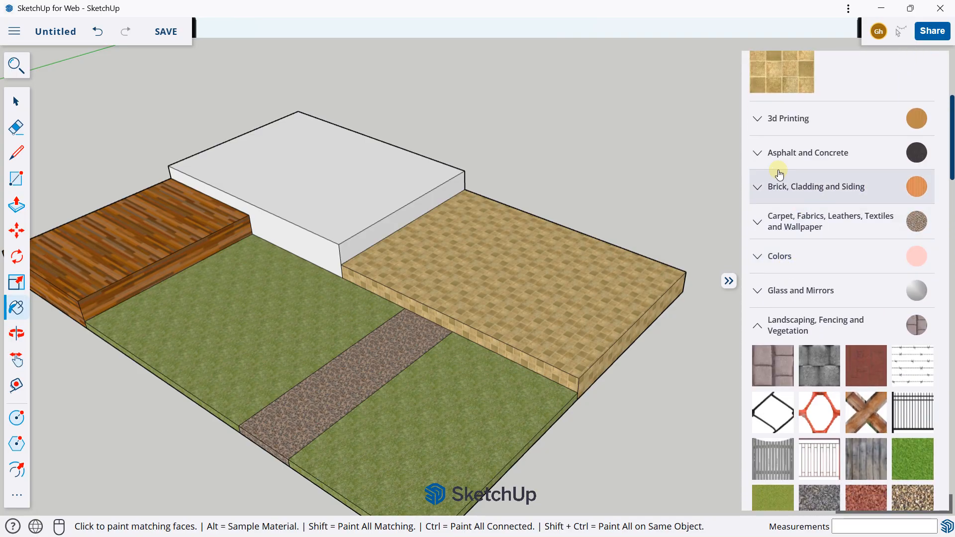
click(755, 218)
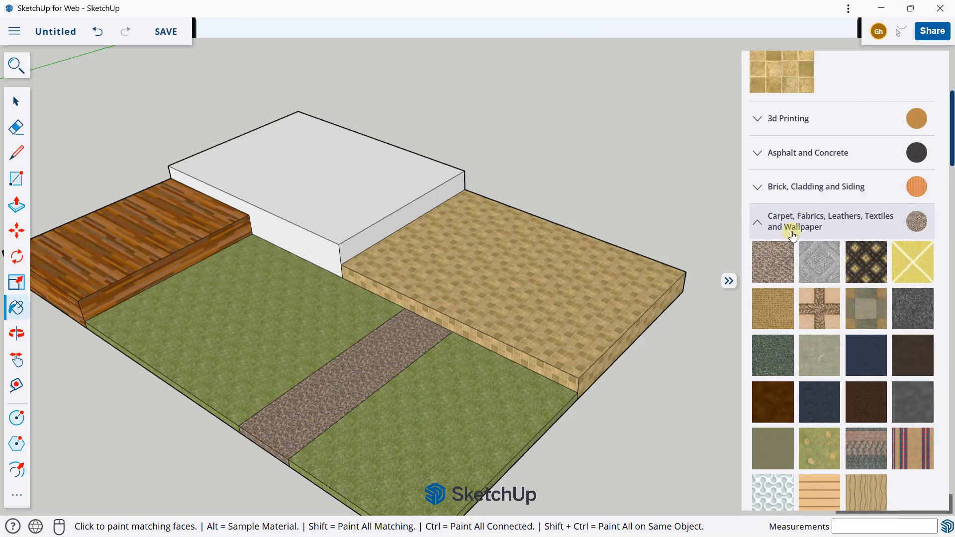
scroll(796, 229, down, 5)
scroll(760, 283, down, 1)
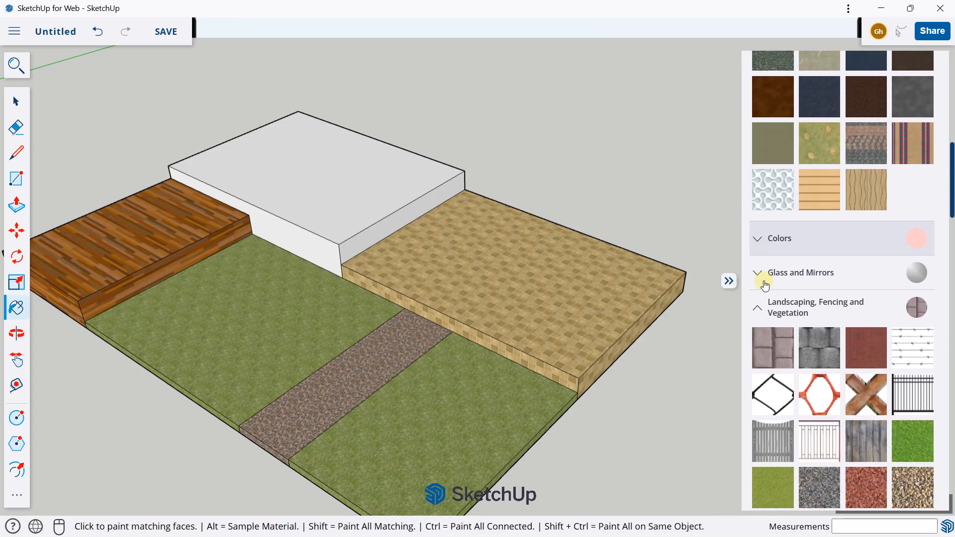
click(764, 254)
scroll(817, 261, down, 2)
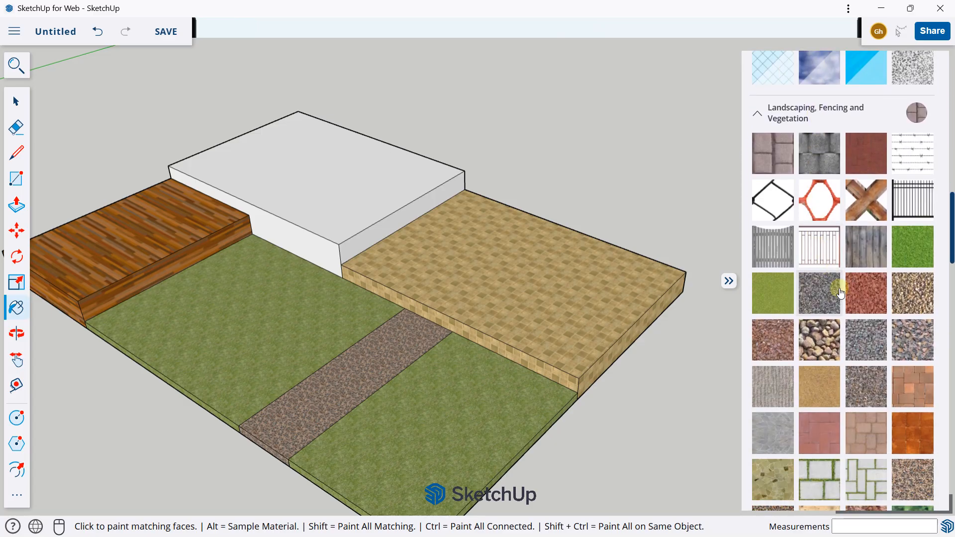
scroll(827, 217, down, 4)
scroll(827, 217, down, 6)
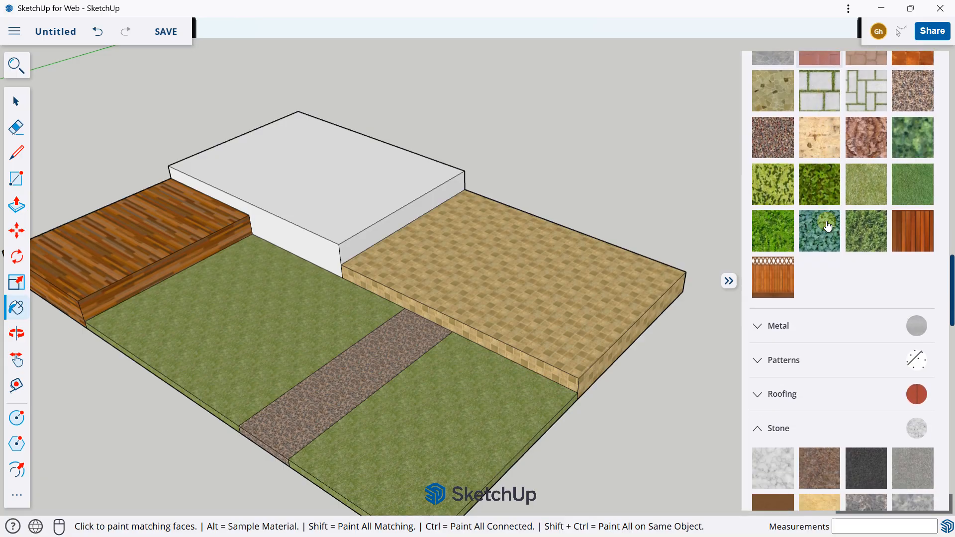
scroll(763, 262, down, 3)
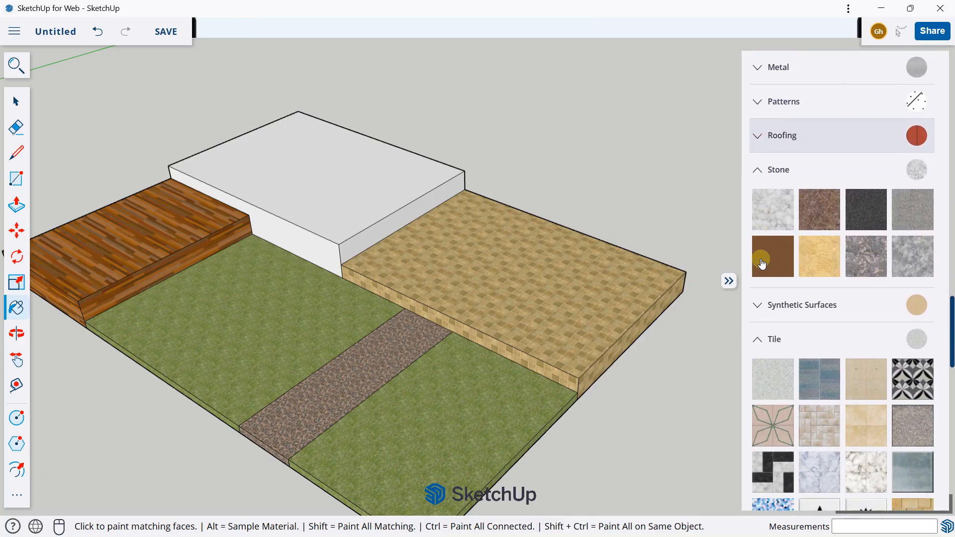
scroll(781, 244, up, 1)
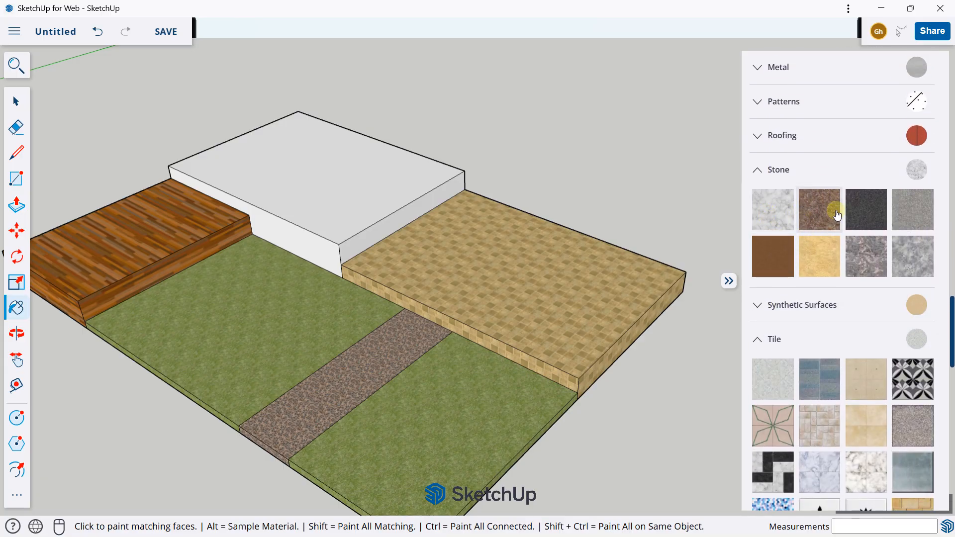
Paint the highest block's top and its sides facing the grass and the tiled block with the light grey marble from Stone
click(773, 208)
click(357, 181)
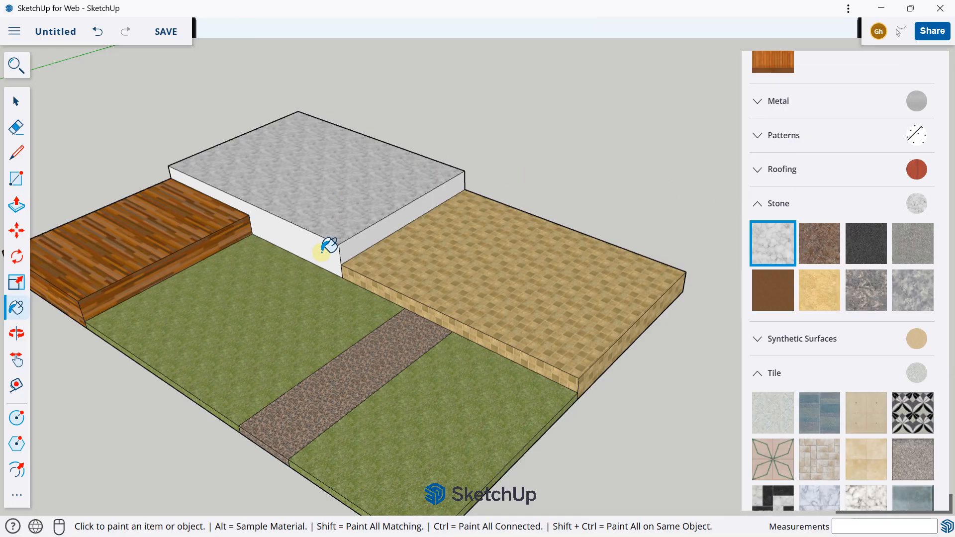
click(327, 245)
click(390, 235)
Paint the highest block's two remaining outer walls with the same light grey marble texture
middle_drag(270, 215, 470, 203)
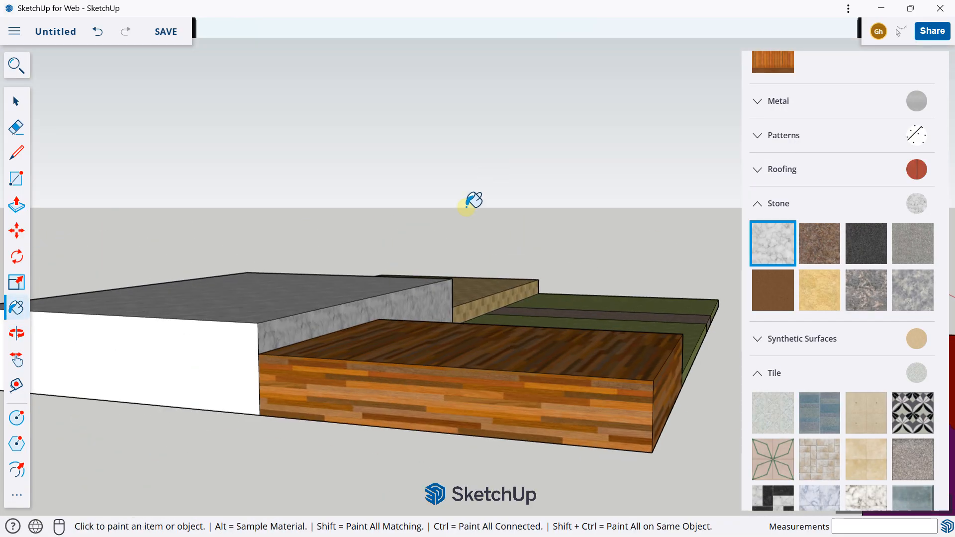
click(224, 337)
mouse_move(224, 337)
middle_down()
mouse_move(657, 177)
mouse_move(640, 234)
middle_up()
click(641, 192)
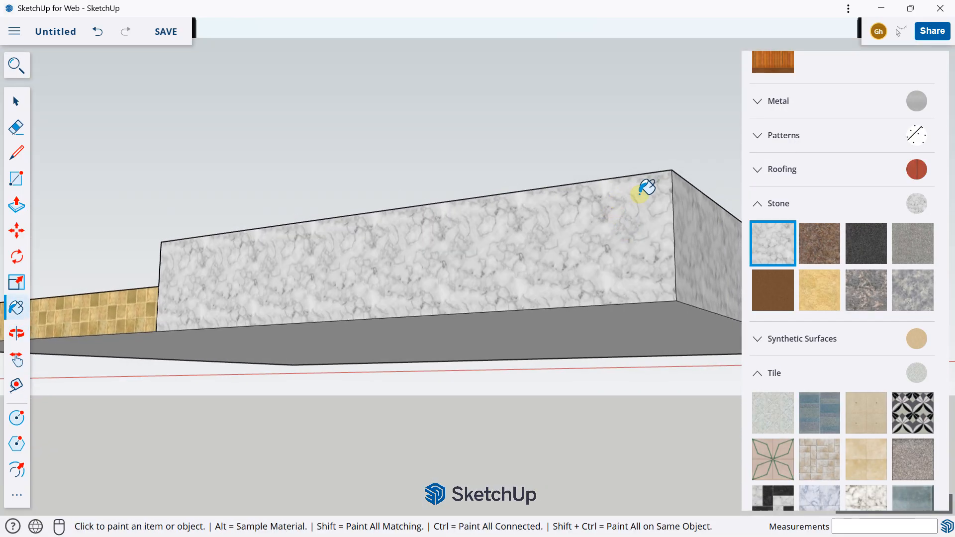
mouse_move(641, 191)
middle_down()
mouse_move(571, 209)
mouse_move(390, 219)
mouse_move(433, 213)
mouse_move(368, 315)
mouse_move(456, 265)
mouse_move(542, 273)
mouse_move(456, 168)
middle_up()
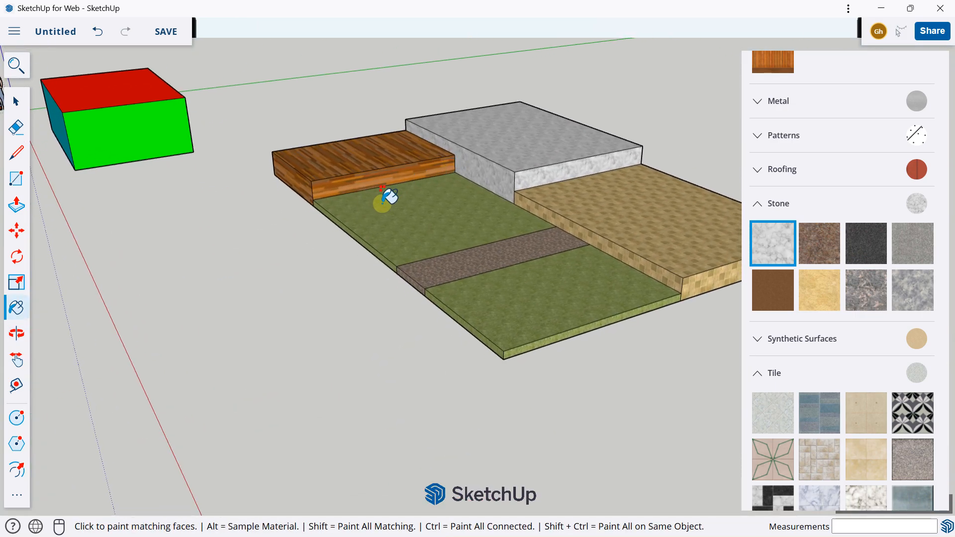
Select the whole multicoloured box and turn it into a group
shift+middle_drag(410, 203, 351, 250)
scroll(338, 245, down, 3)
middle_drag(90, 217, 471, 205)
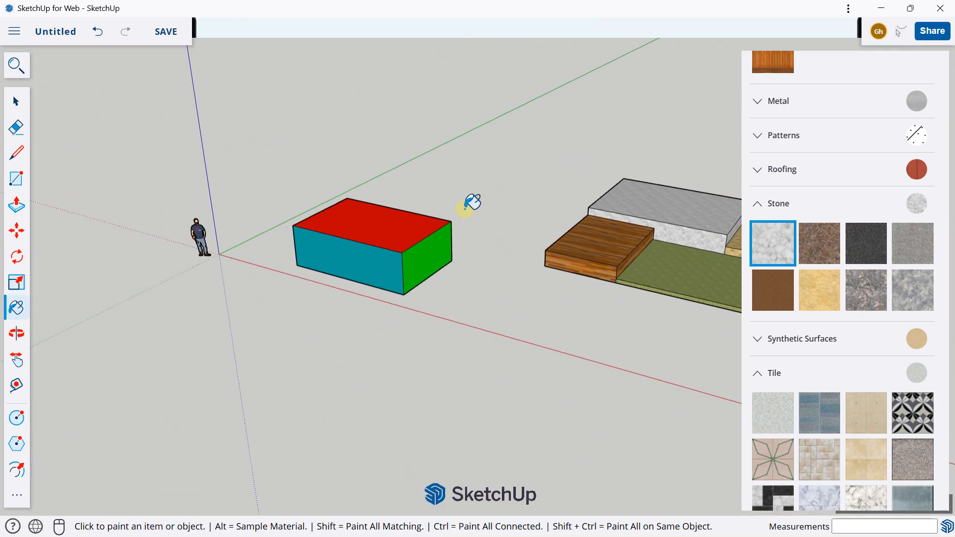
scroll(168, 177, up, 3)
click(16, 103)
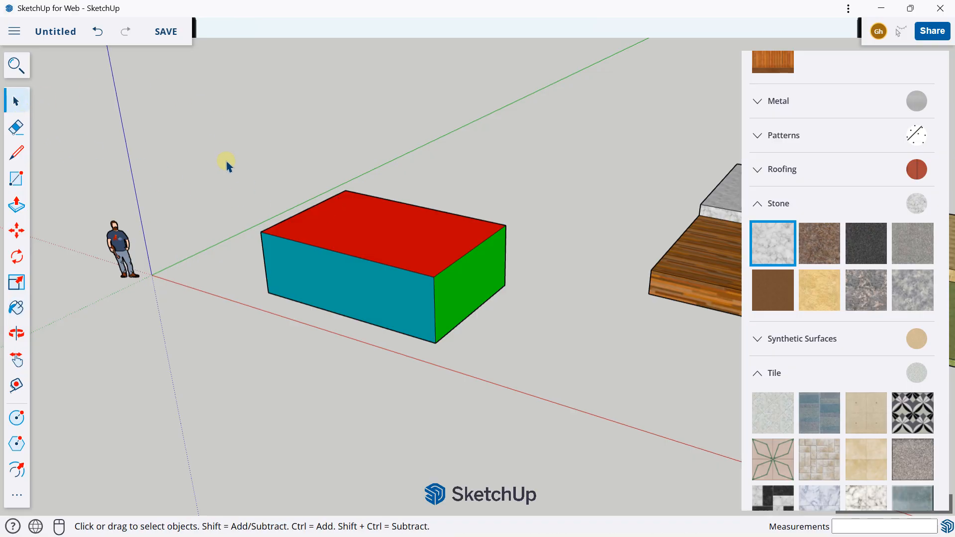
drag(221, 142, 590, 393)
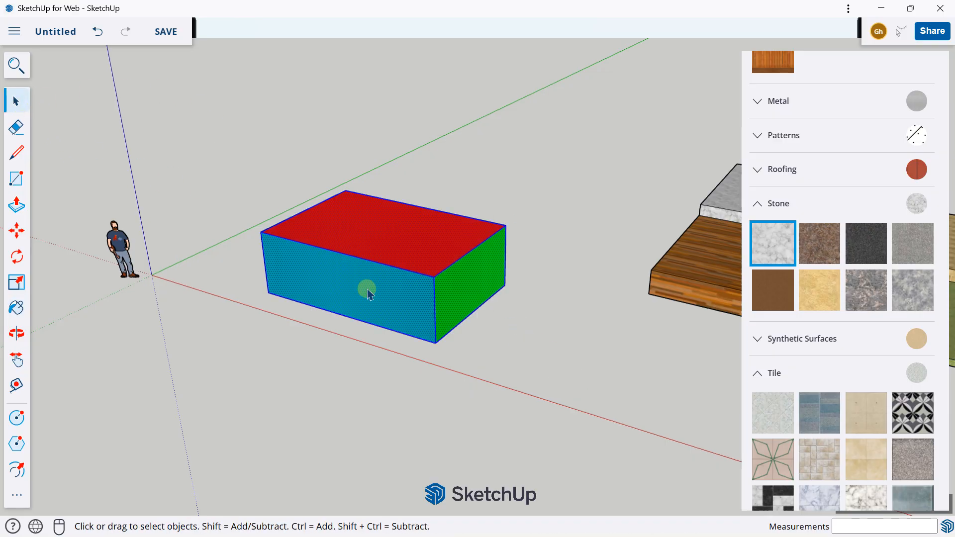
right_click(408, 232)
click(464, 388)
Try to paint the closed box group with the beige basketweave texture from the Tile materials
middle_drag(452, 260, 373, 251)
scroll(891, 214, down, 3)
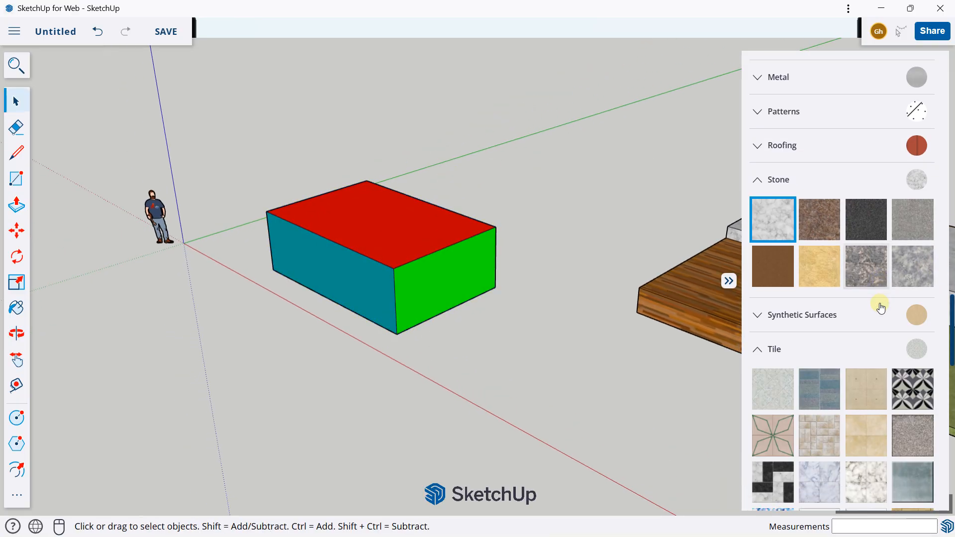
click(823, 335)
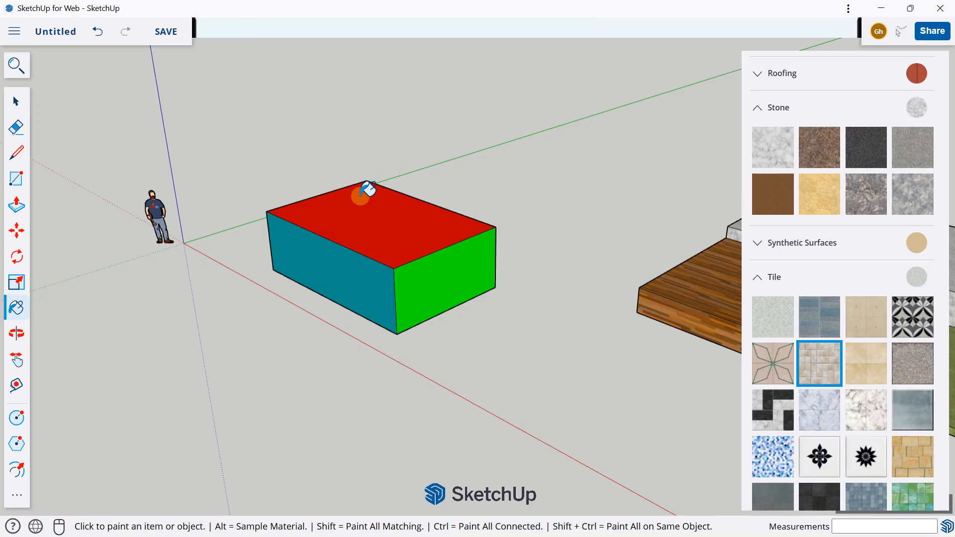
click(380, 216)
Open the box group for editing and paint its red top, teal side and green side with the beige basketweave tile
click(16, 101)
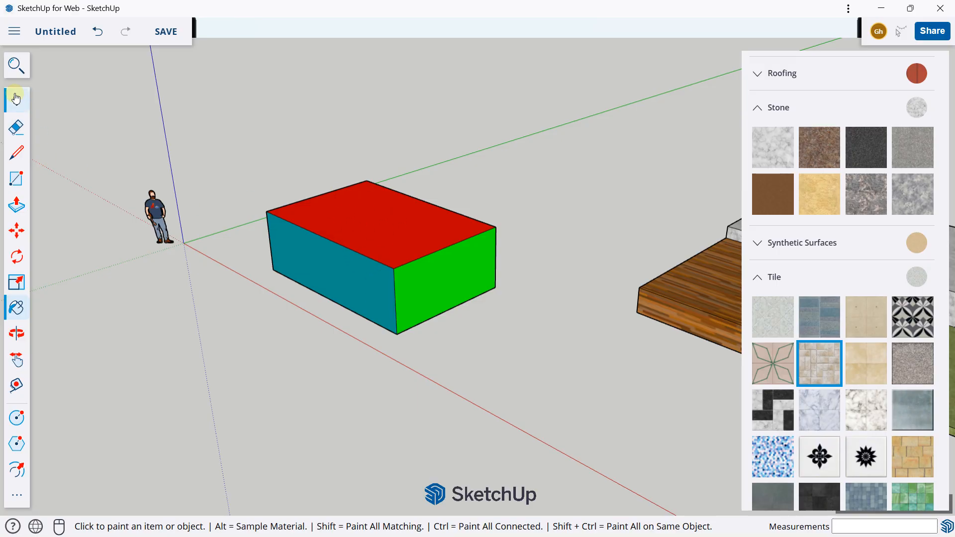
click(347, 215)
double_click(346, 215)
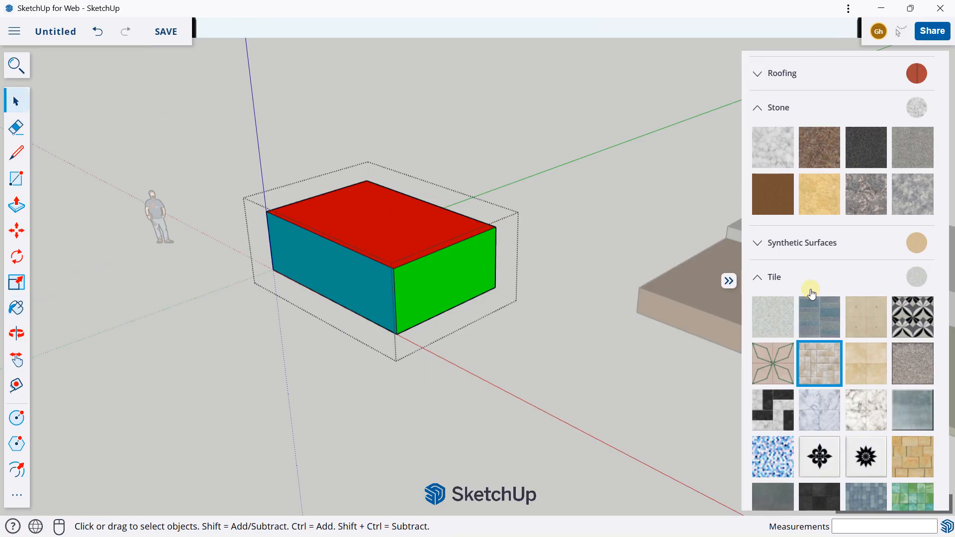
click(814, 373)
click(420, 218)
click(351, 277)
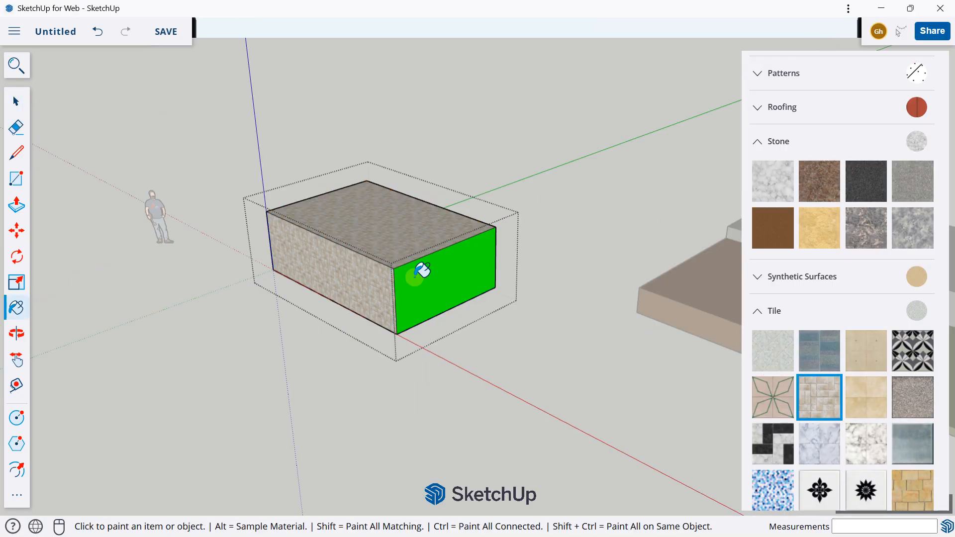
click(420, 270)
Paint the remaining crimson side and the other unpainted faces of the open box group with the beige basketweave tile
middle_drag(420, 271, 364, 84)
click(358, 281)
mouse_move(358, 282)
middle_down()
mouse_move(721, 252)
mouse_move(394, 237)
middle_up()
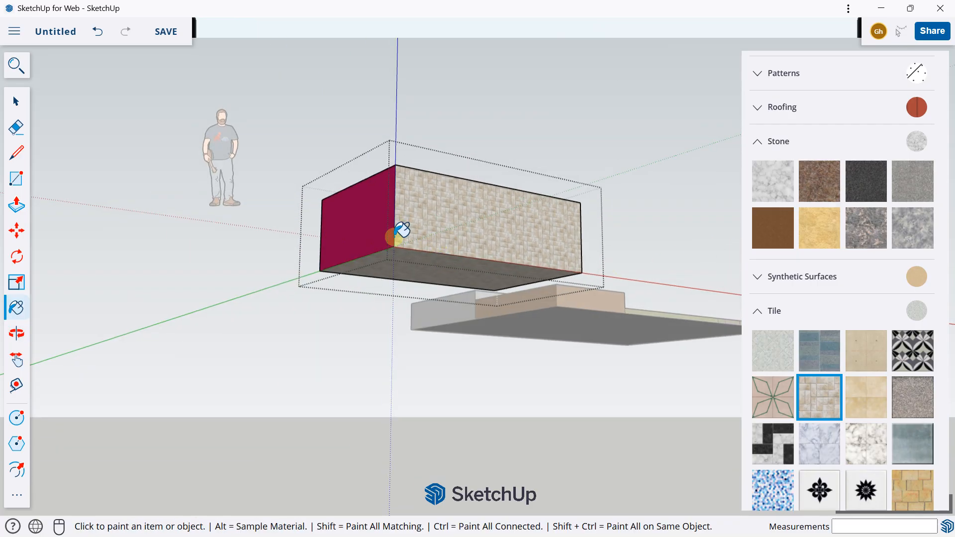
click(314, 223)
mouse_move(306, 227)
middle_down()
mouse_move(695, 263)
mouse_move(338, 298)
mouse_move(357, 239)
mouse_move(181, 313)
mouse_move(269, 343)
middle_up()
click(710, 285)
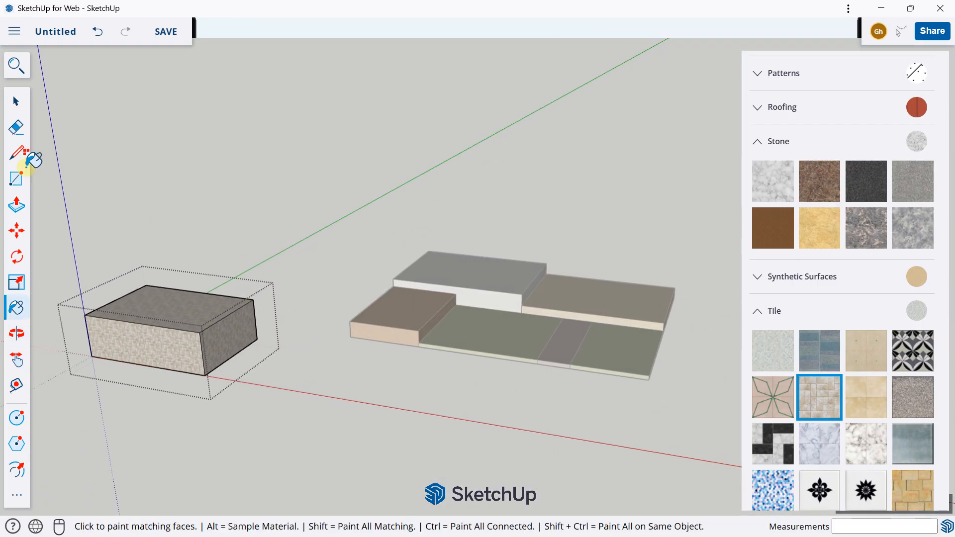
Leave group editing and delete the whole beige-tiled box group beside the terrace
click(14, 103)
shift+middle_drag(207, 267, 285, 312)
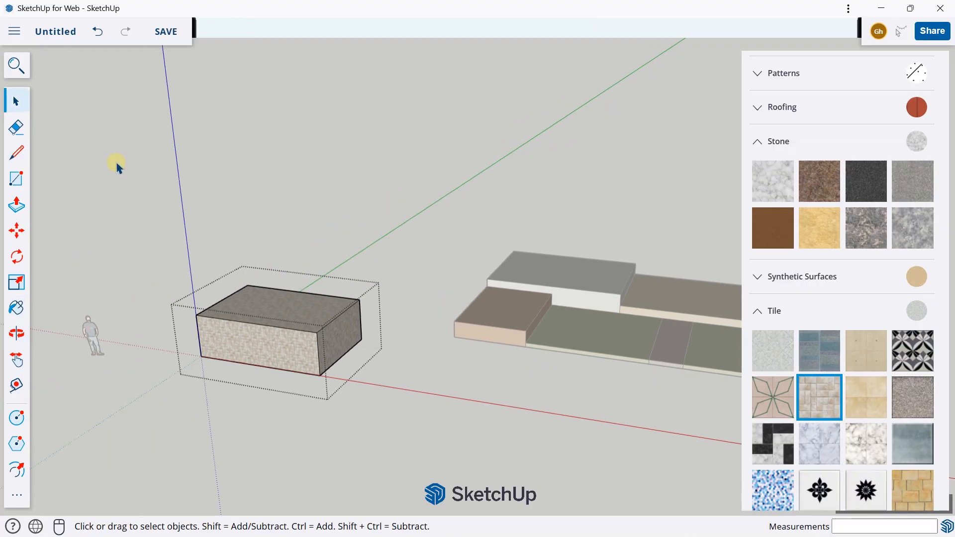
click(116, 164)
click(263, 321)
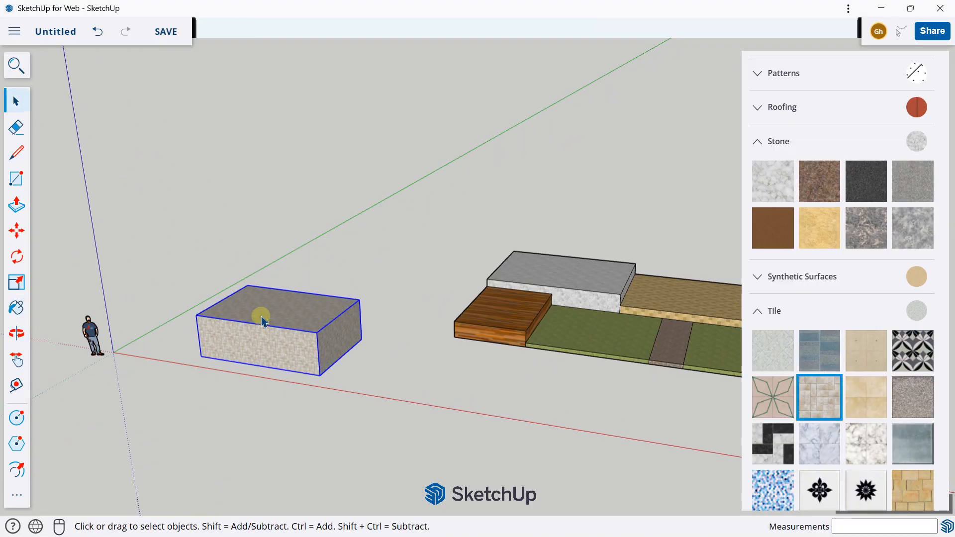
key(Delete)
Draw a rectangle about 6.5 by 4 m on the ground in the empty area beside the terrace
click(28, 181)
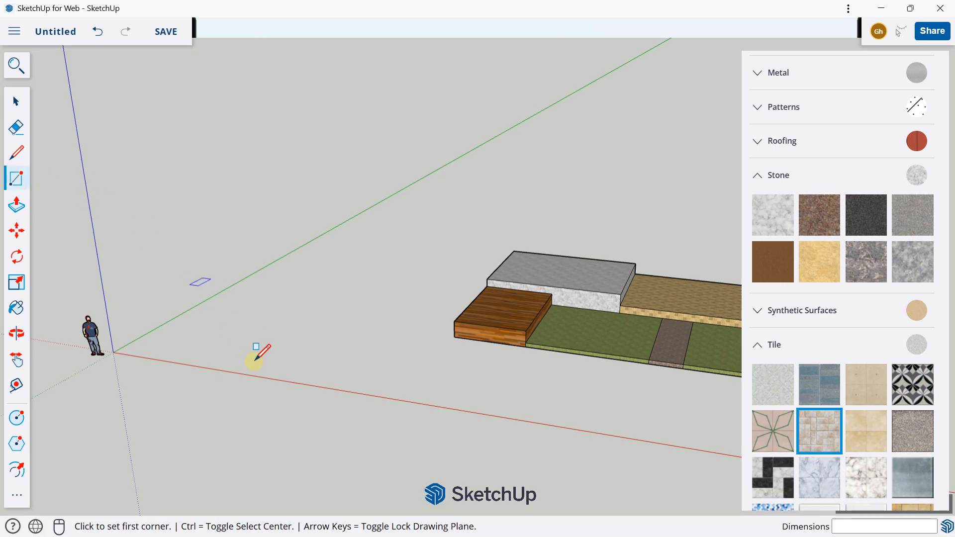
scroll(249, 324, up, 2)
click(260, 287)
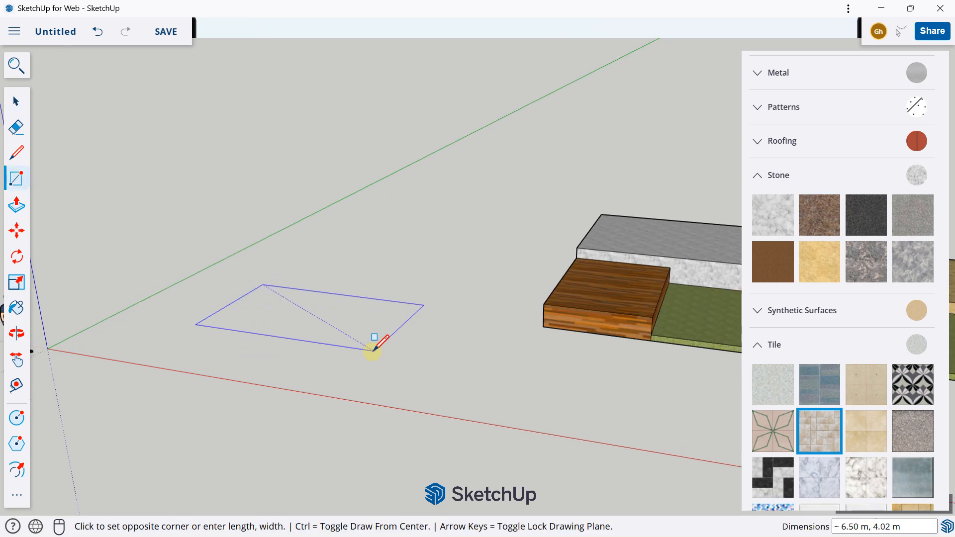
click(361, 354)
Push/Pull the new rectangle upward about 1.9 m into a solid box
middle_drag(315, 379, 188, 308)
click(17, 204)
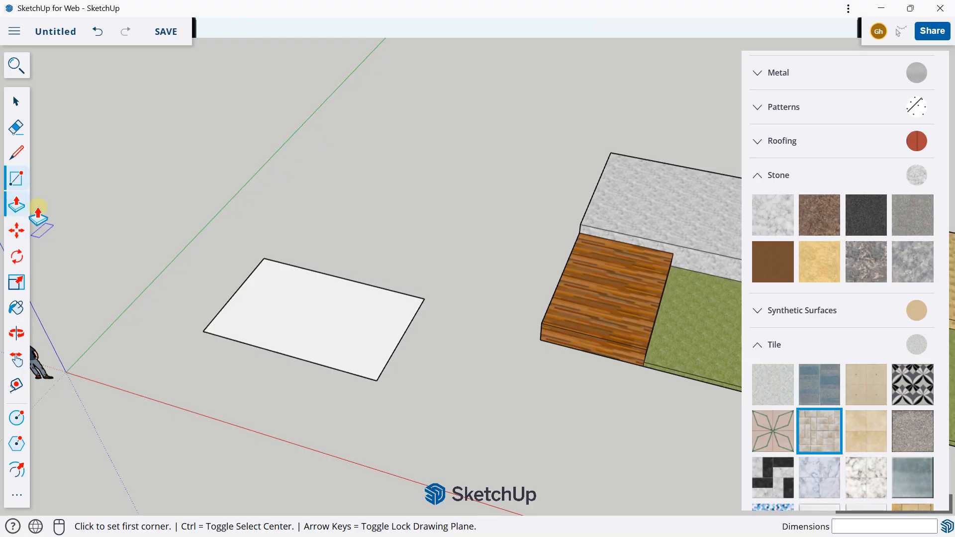
click(256, 305)
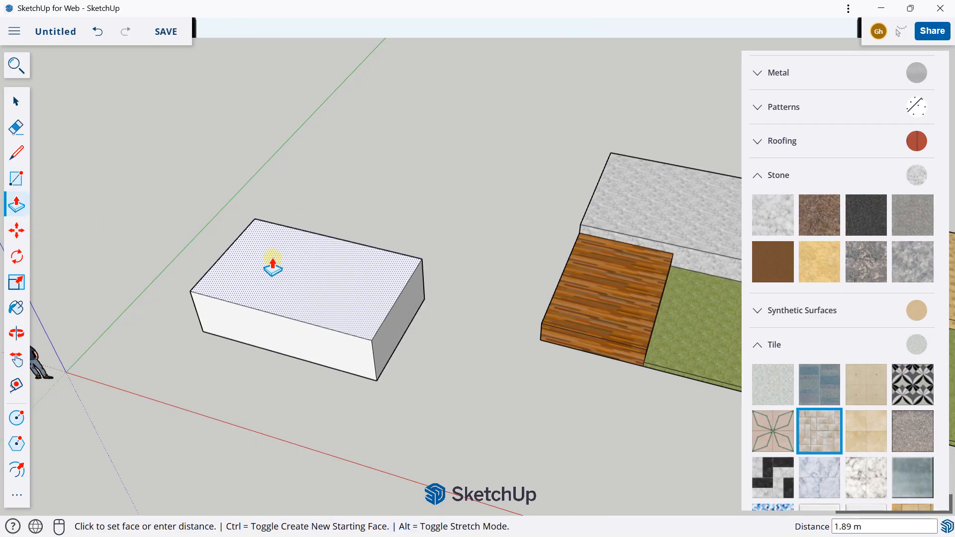
click(272, 263)
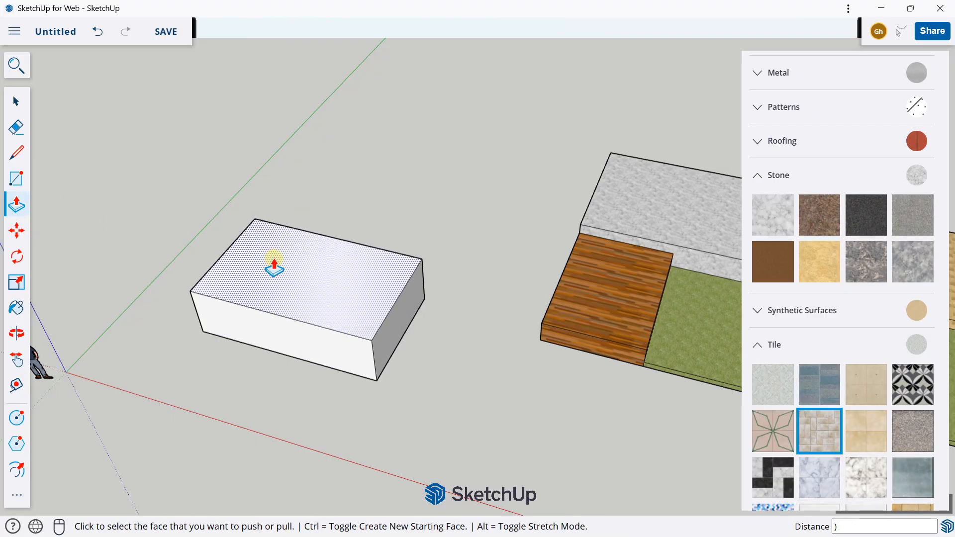
Select all faces and edges of the new white box and make them a group
click(17, 101)
scroll(263, 216, down, 1)
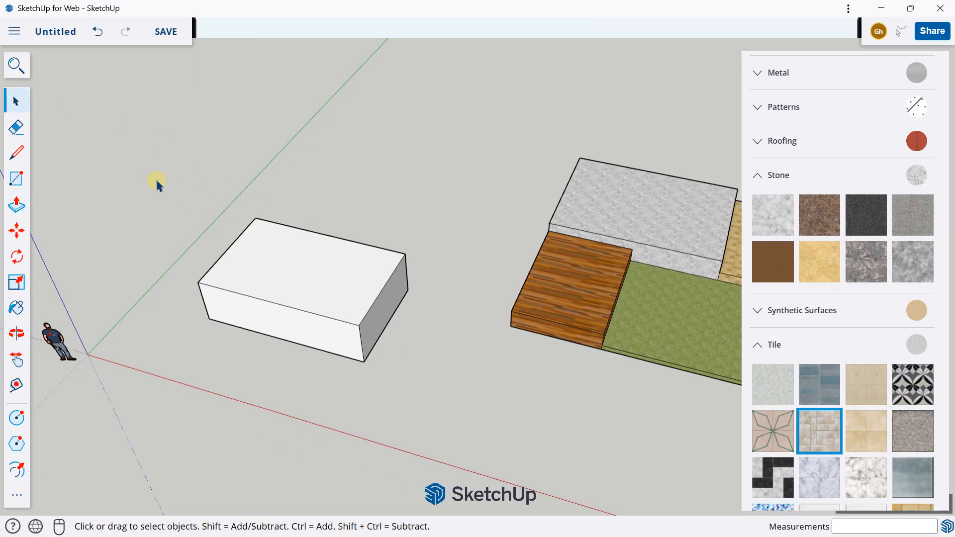
drag(156, 178, 442, 399)
middle_drag(390, 299, 348, 241)
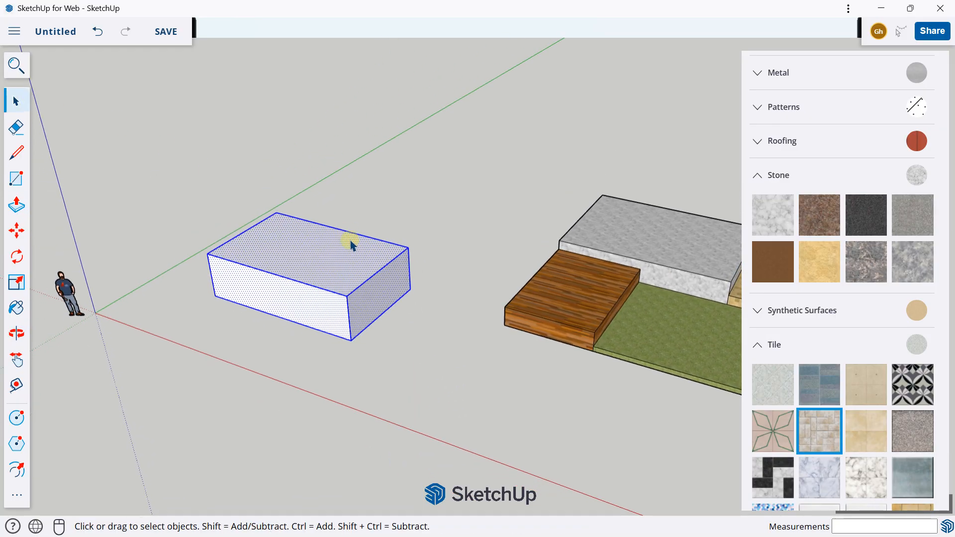
right_click(350, 243)
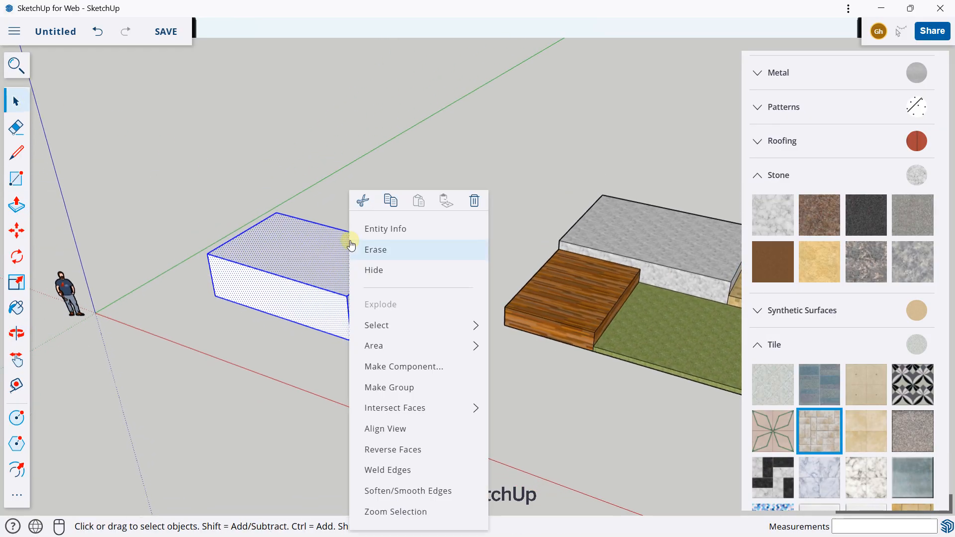
click(408, 386)
click(404, 343)
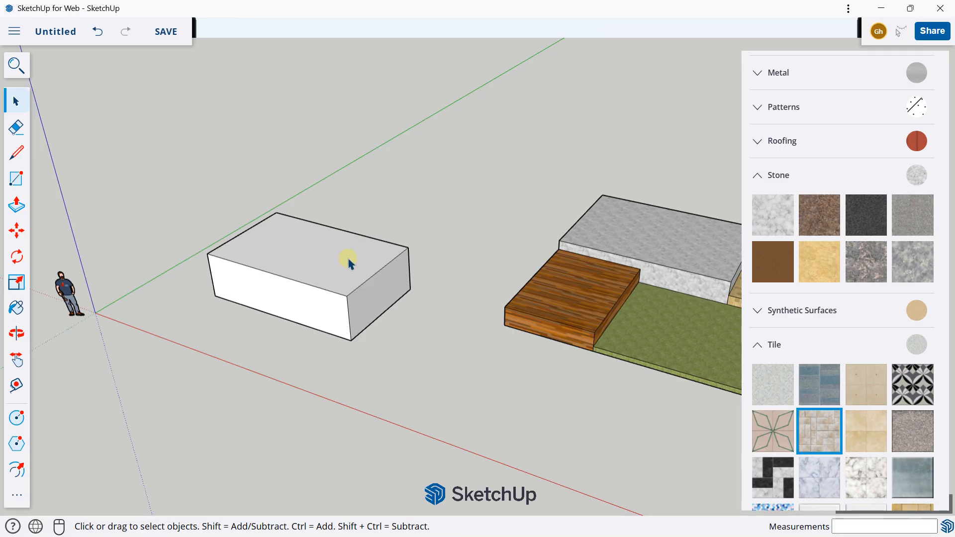
Browse the material library and pick the Roofing Slate Tan texture from the Tile materials
scroll(348, 261, up, 1)
middle_drag(348, 255, 329, 281)
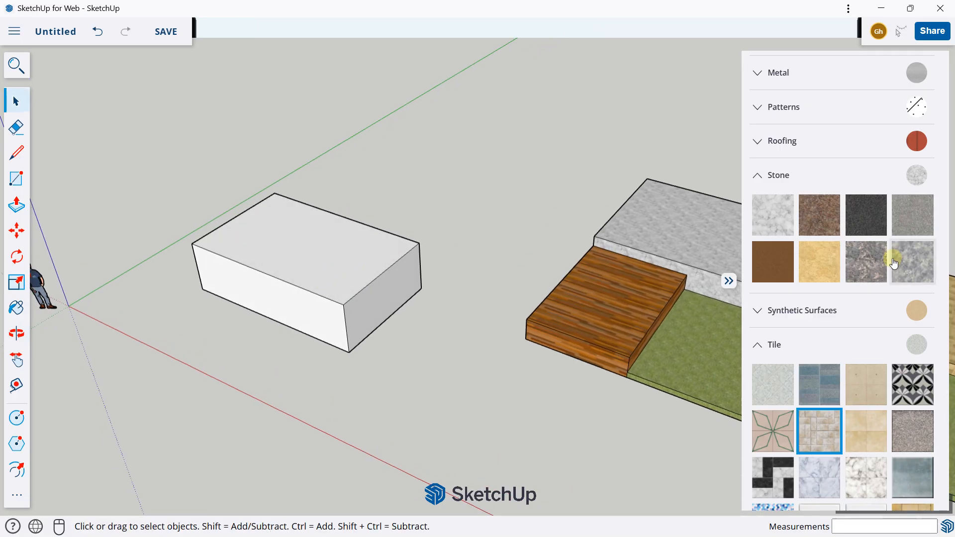
scroll(872, 291, up, 7)
scroll(805, 240, up, 5)
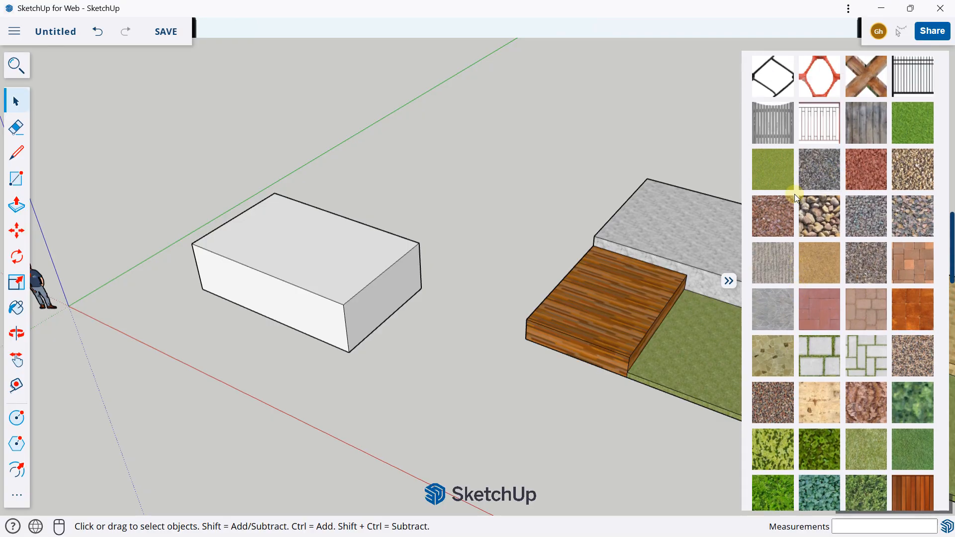
scroll(811, 199, up, 4)
scroll(808, 316, up, 10)
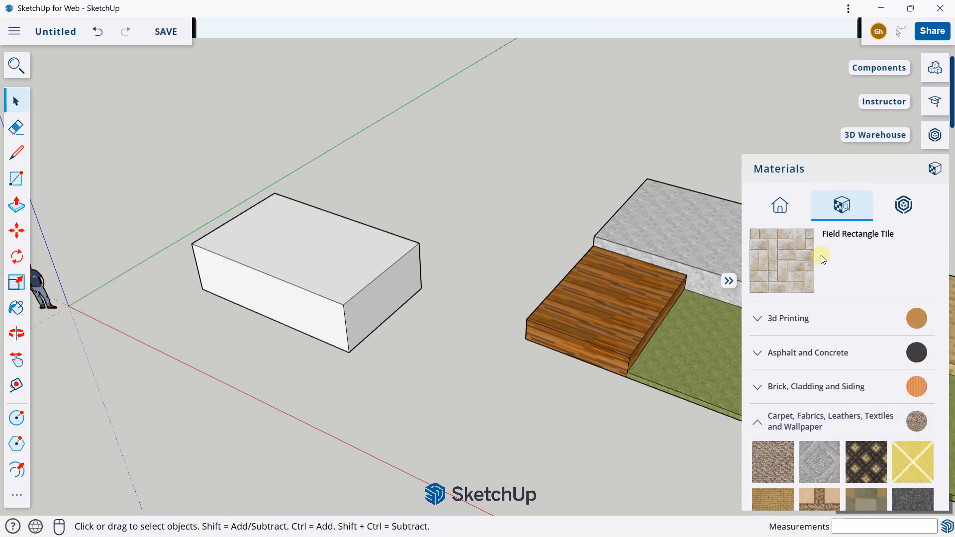
click(794, 348)
scroll(806, 316, down, 4)
scroll(810, 312, down, 20)
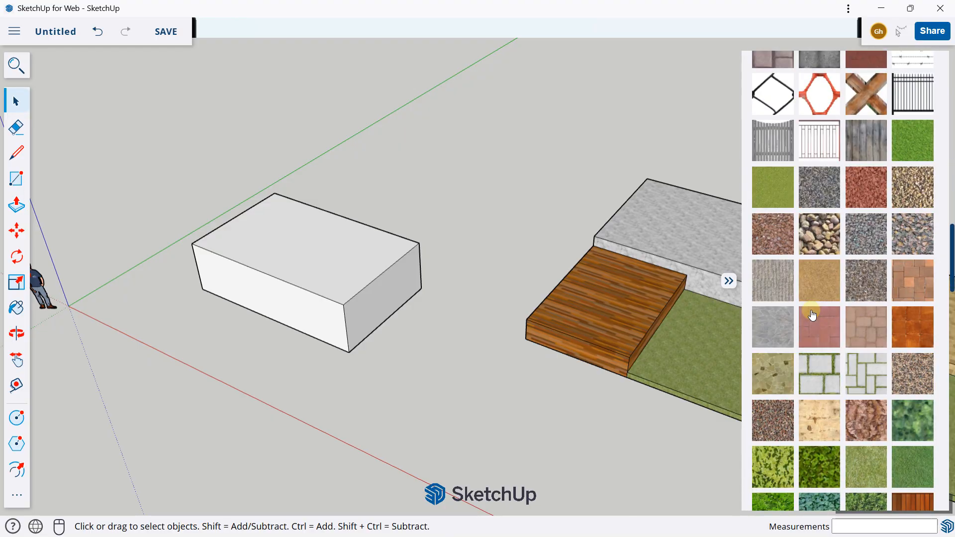
scroll(820, 298, up, 2)
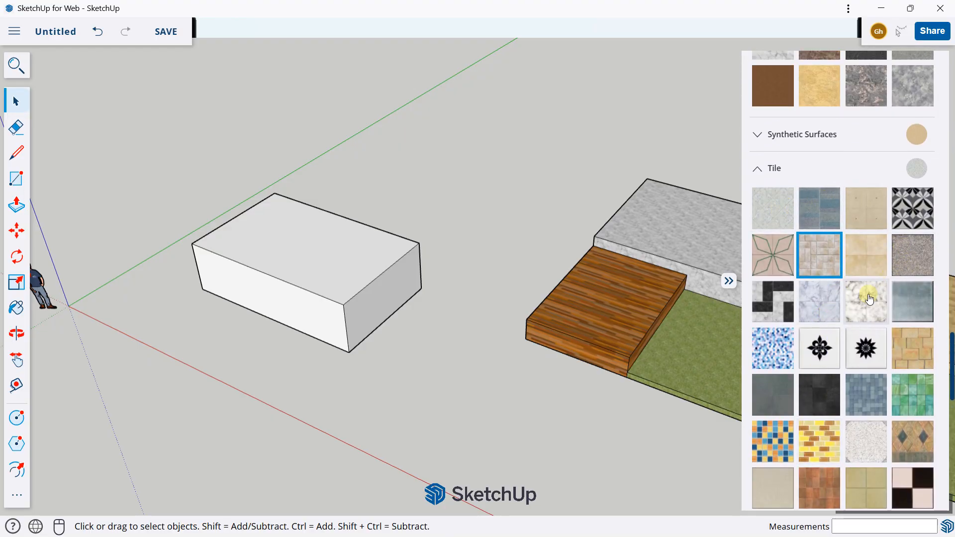
click(894, 333)
scroll(335, 278, up, 3)
middle_drag(334, 277, 339, 234)
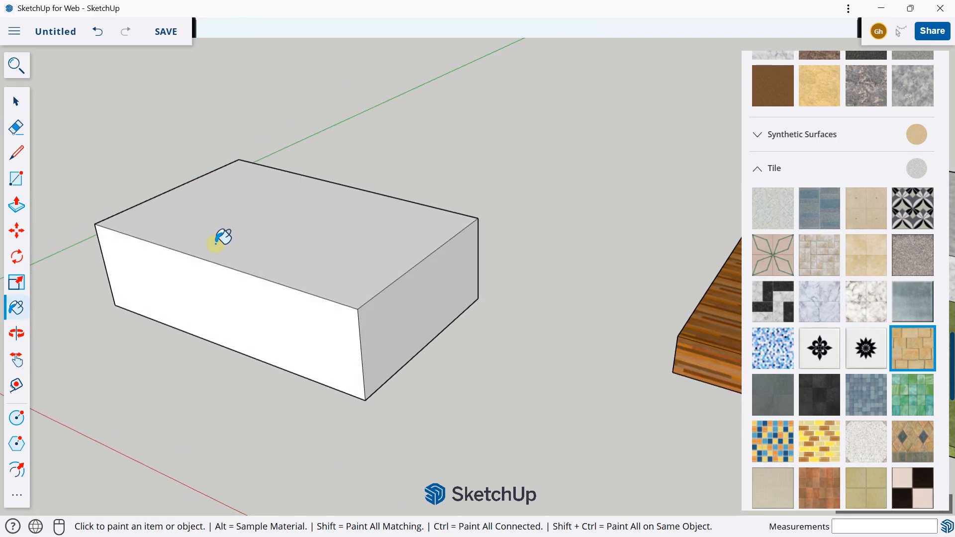
Select the closed white box group, paint it as a whole with Roofing Slate Tan, and clear the selection
click(16, 101)
click(255, 230)
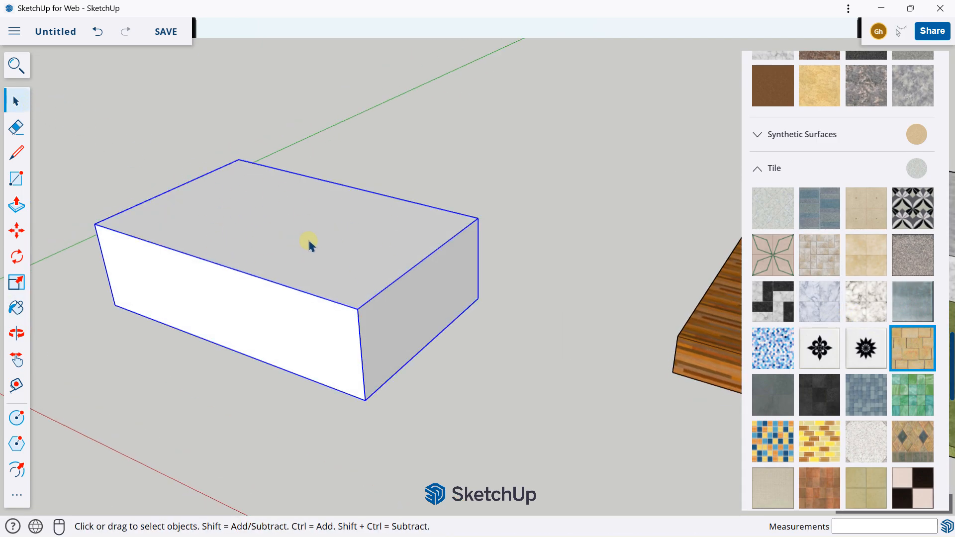
middle_drag(335, 246, 316, 249)
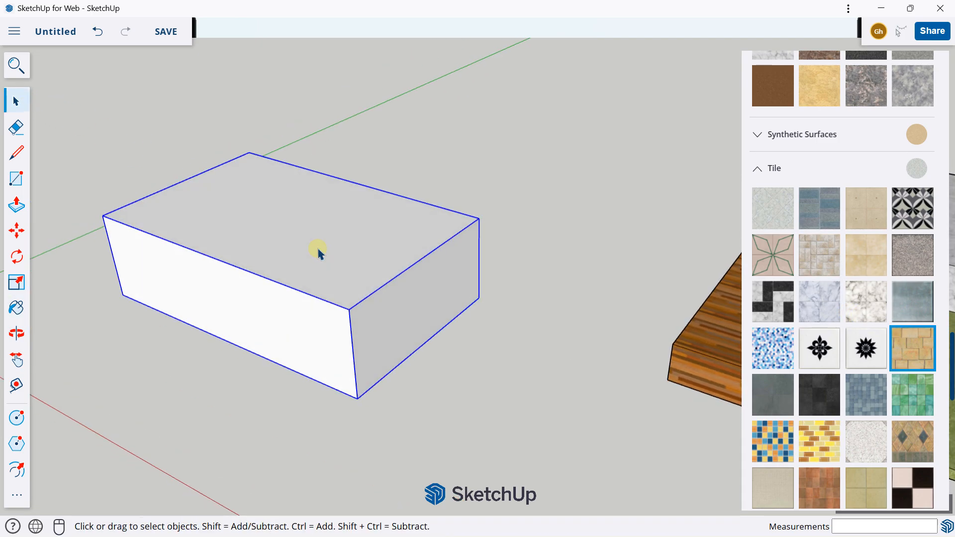
click(914, 345)
click(301, 203)
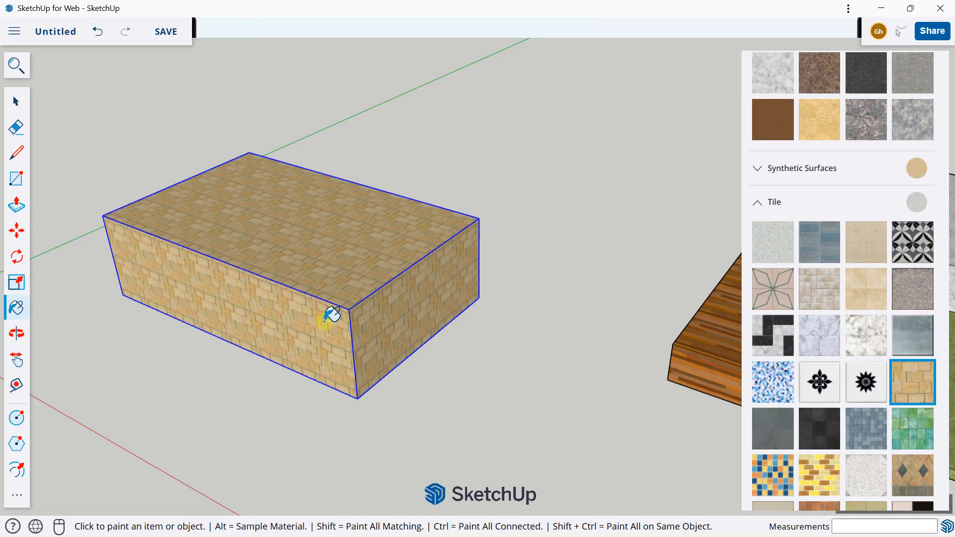
mouse_move(333, 313)
middle_down()
mouse_move(330, 213)
mouse_move(403, 94)
mouse_move(497, 345)
mouse_move(473, 312)
mouse_move(550, 342)
mouse_move(167, 320)
mouse_move(207, 300)
mouse_move(387, 289)
mouse_move(379, 373)
middle_up()
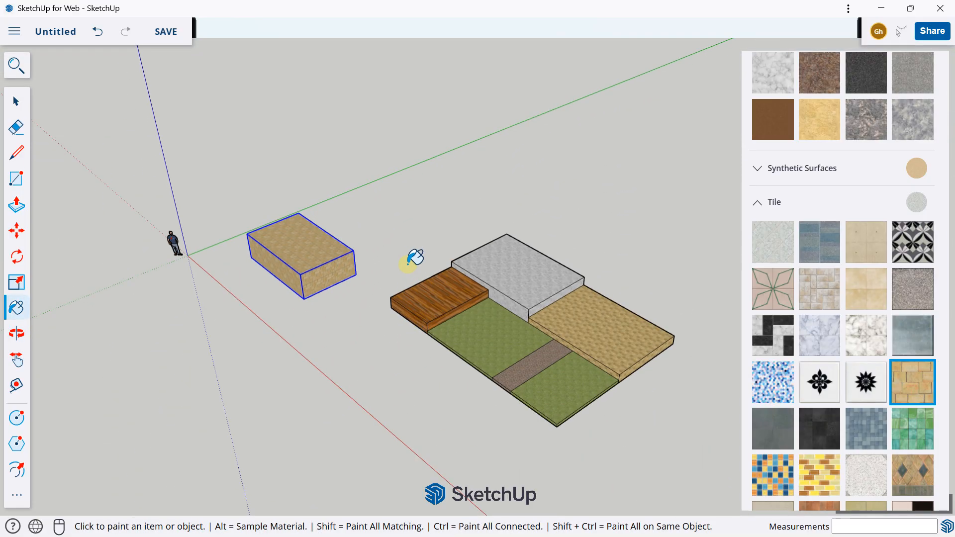
click(16, 101)
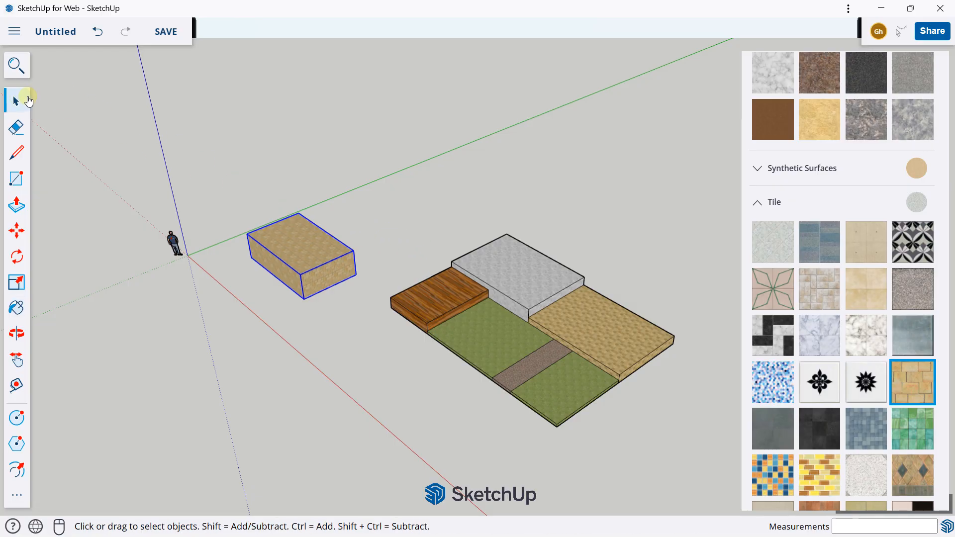
click(636, 160)
Collapse the expanded material categories, including Tile, Asphalt and Concrete, Glass and Mirrors, and Carpet, Fabrics, Leathers, Textiles and Wallpaper
scroll(841, 299, up, 5)
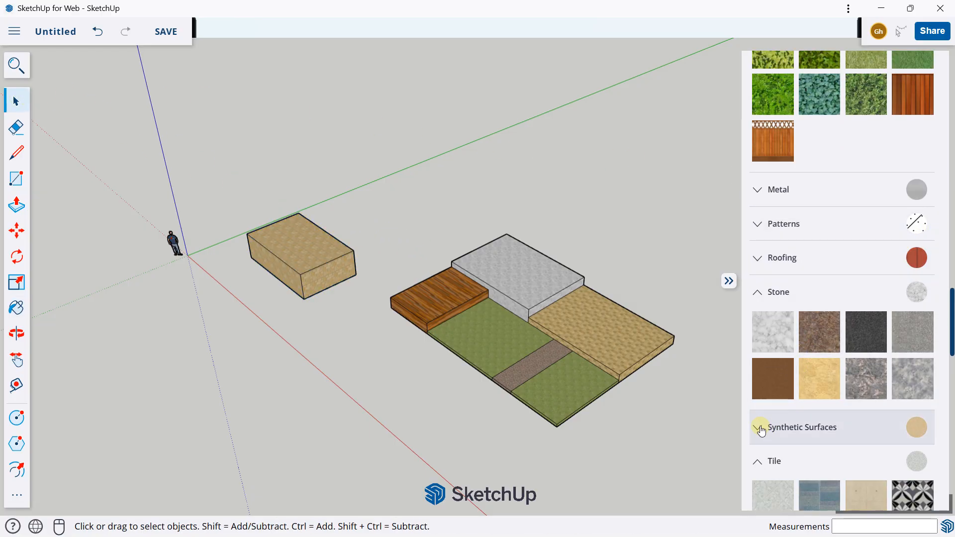
click(759, 463)
scroll(771, 307, up, 14)
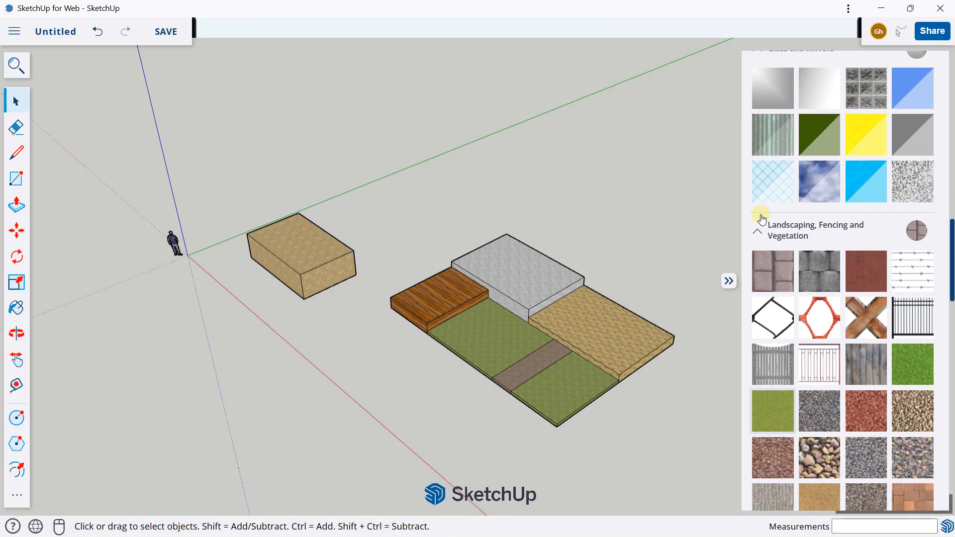
scroll(762, 219, up, 5)
scroll(756, 298, up, 6)
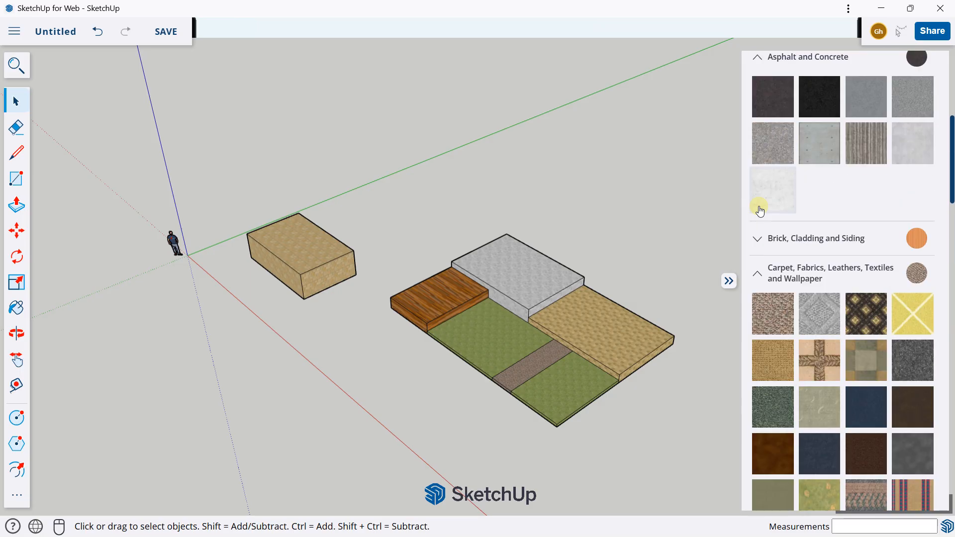
scroll(760, 211, up, 5)
click(761, 383)
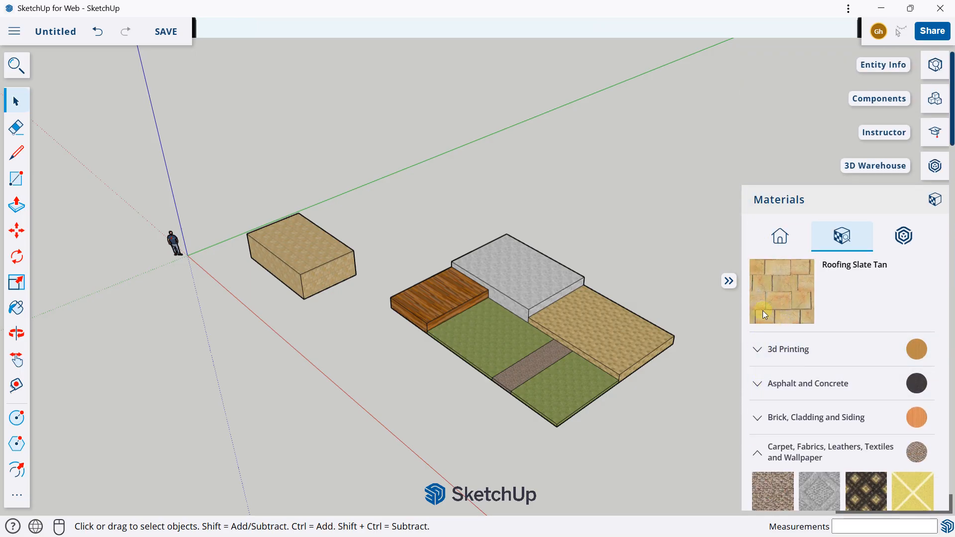
scroll(766, 291, down, 8)
scroll(771, 303, up, 5)
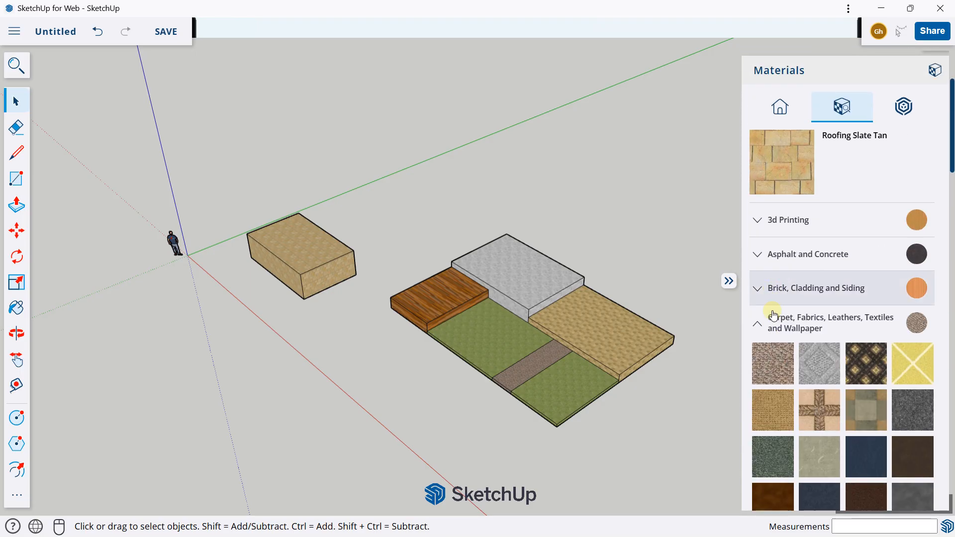
click(773, 319)
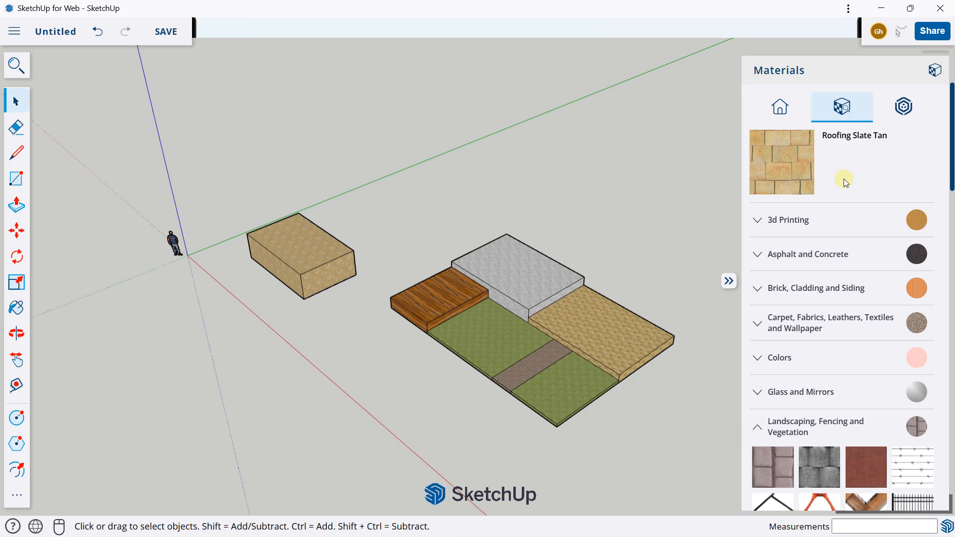
Show the model's own materials and look through the Materials In Use and Unused Materials lists
click(781, 111)
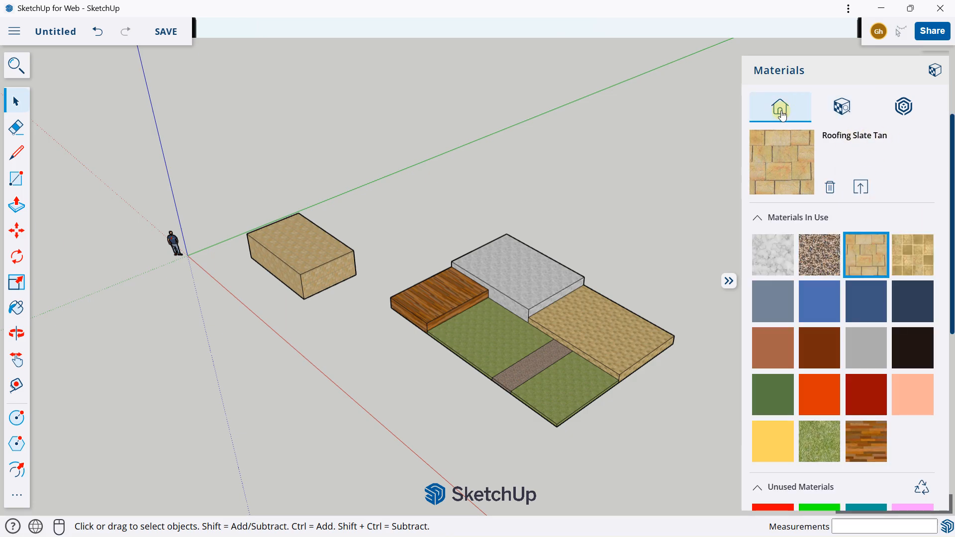
scroll(776, 239, down, 3)
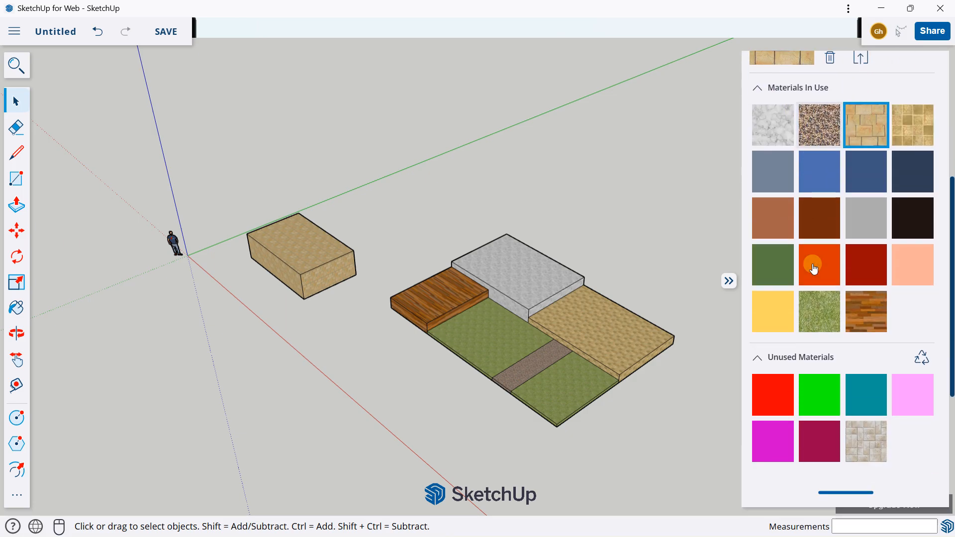
scroll(816, 257, up, 5)
scroll(796, 299, down, 3)
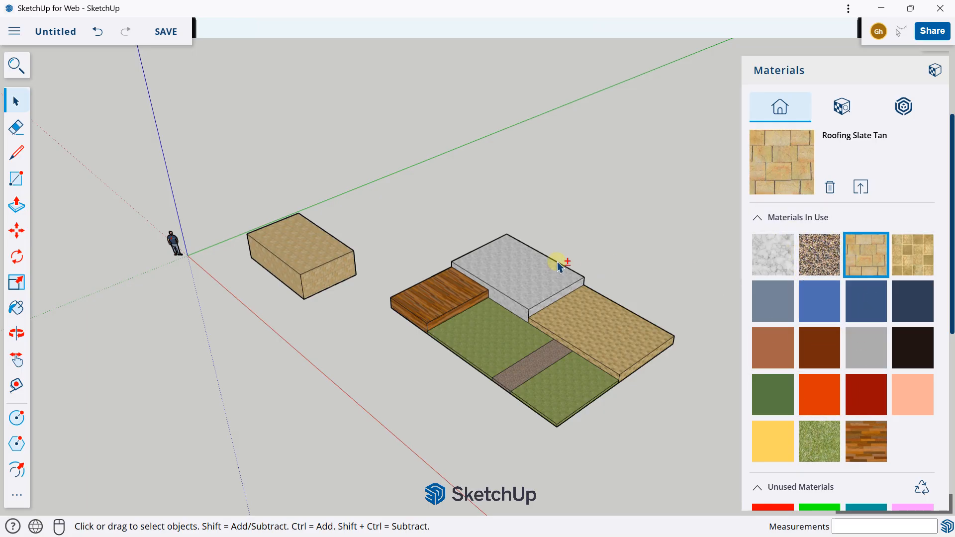
shift+middle_drag(559, 260, 541, 213)
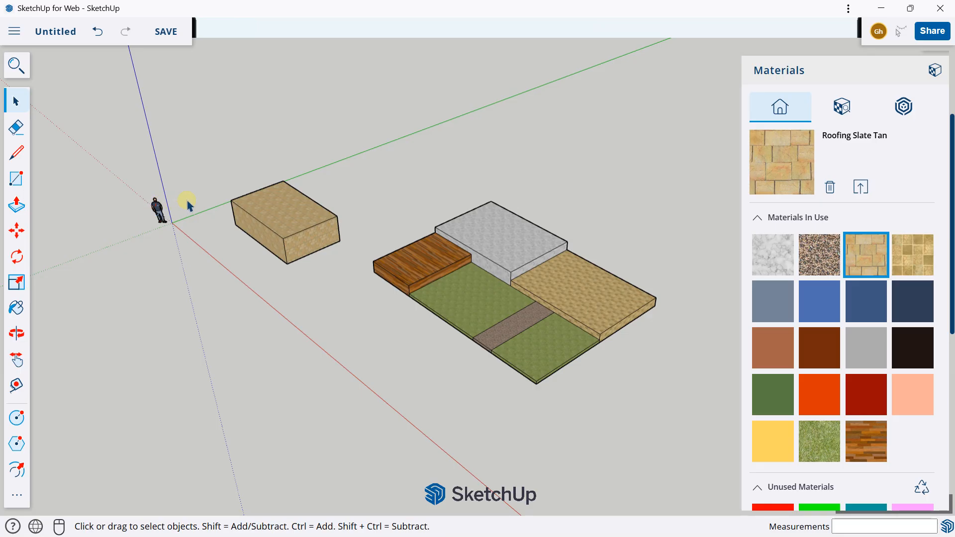
scroll(829, 282, down, 2)
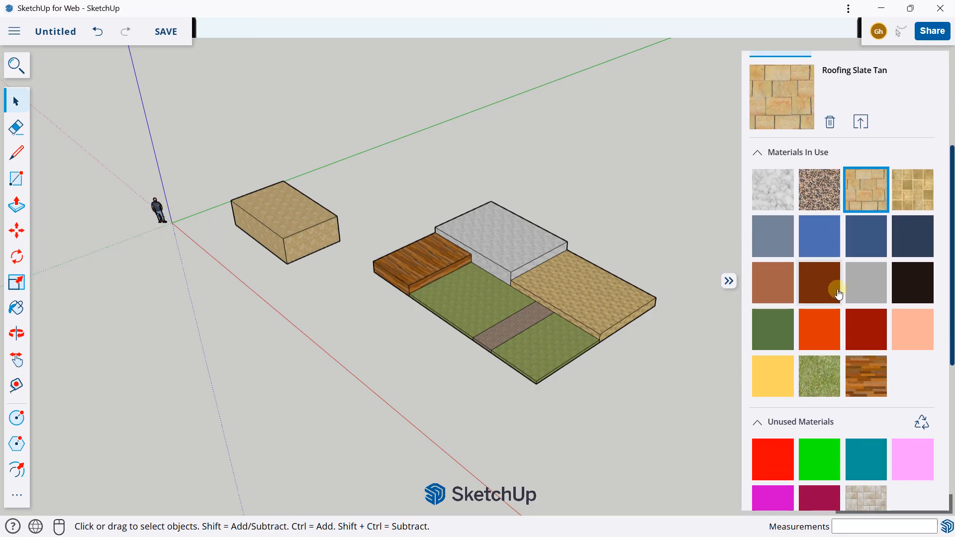
Preview several of the materials in use one after another, including Pea Gravel, Roofing Slate Tan and Ty_Blue3
click(819, 189)
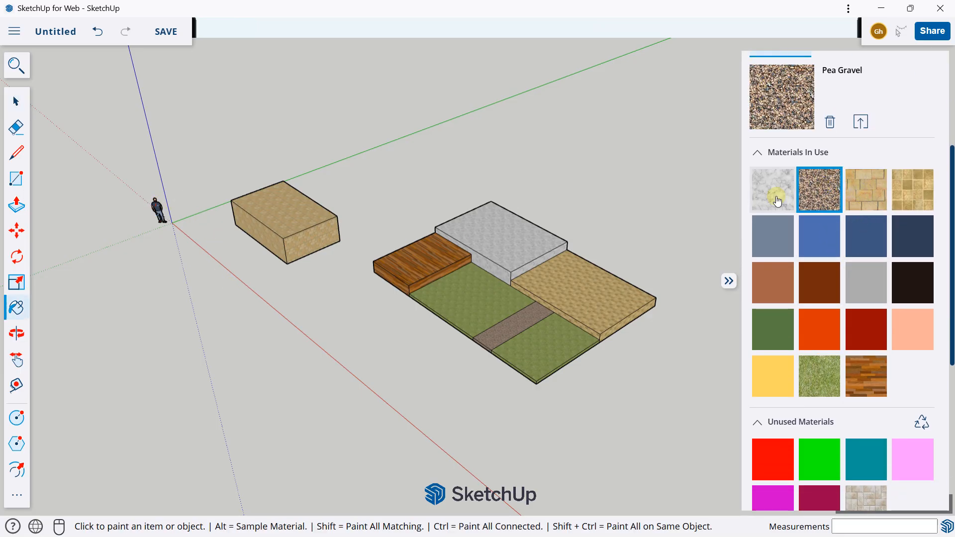
click(773, 189)
click(866, 189)
click(866, 237)
Purge all unused materials from the model and collapse the Materials panel
scroll(846, 279, down, 2)
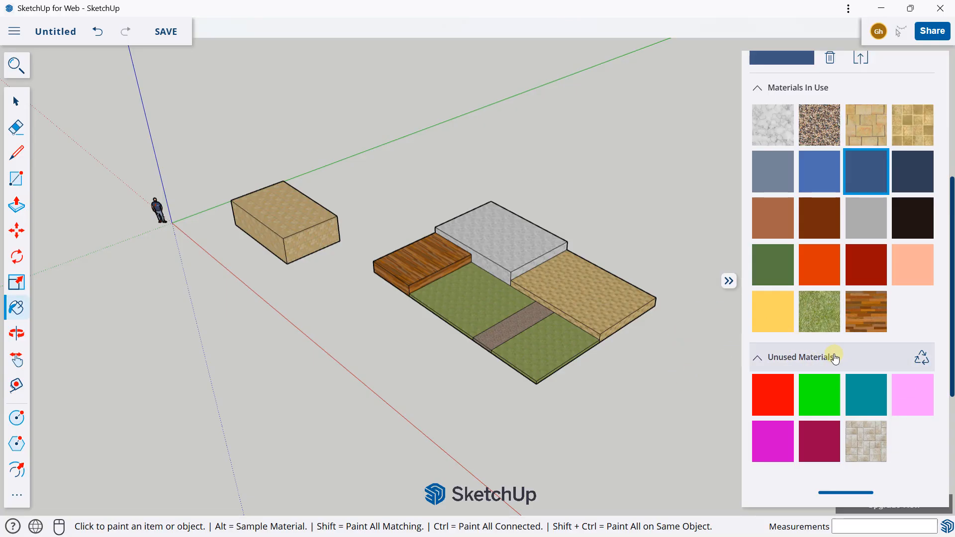
click(922, 358)
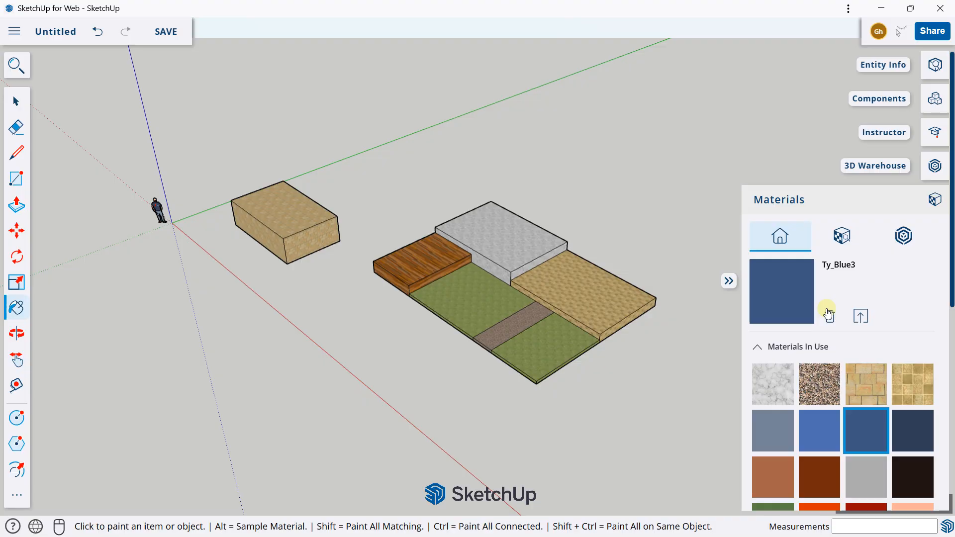
scroll(796, 323, down, 4)
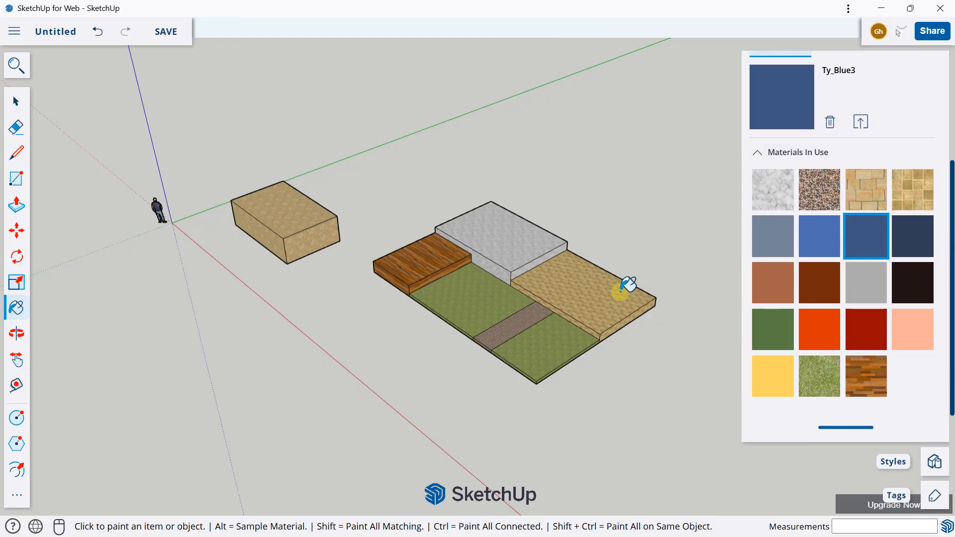
scroll(850, 327, up, 1)
scroll(849, 326, up, 3)
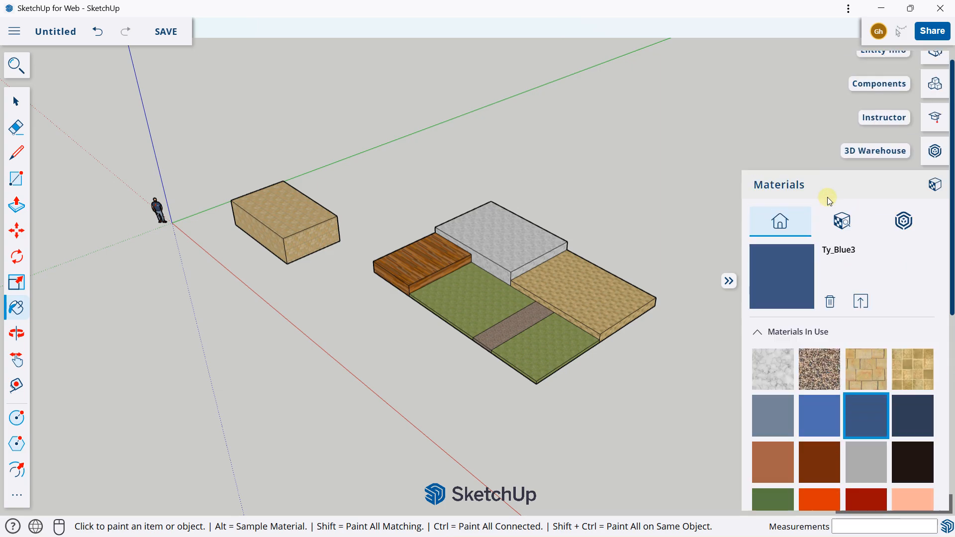
click(816, 190)
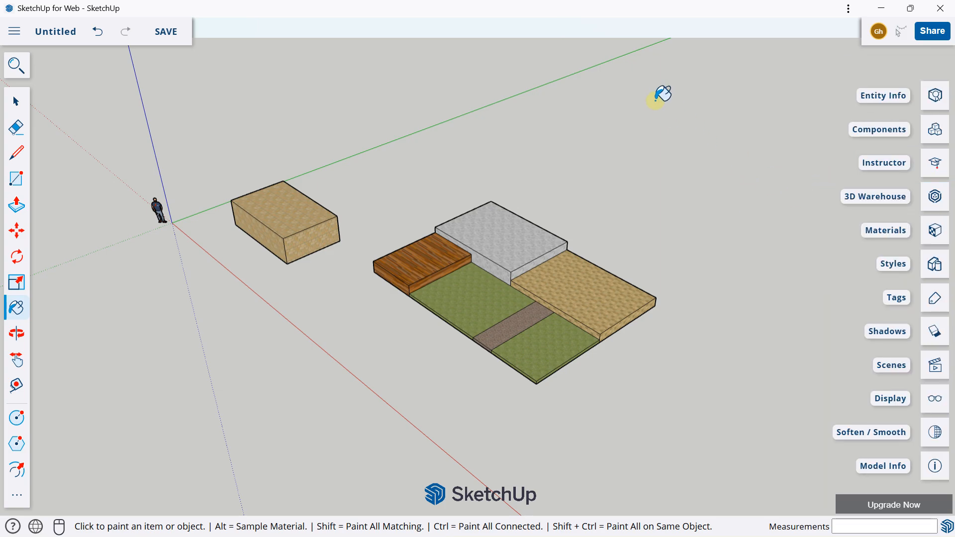
Select the tan box and the stepped terrace together and delete them, keeping the human figure
scroll(406, 121, down, 3)
middle_drag(405, 129, 573, 109)
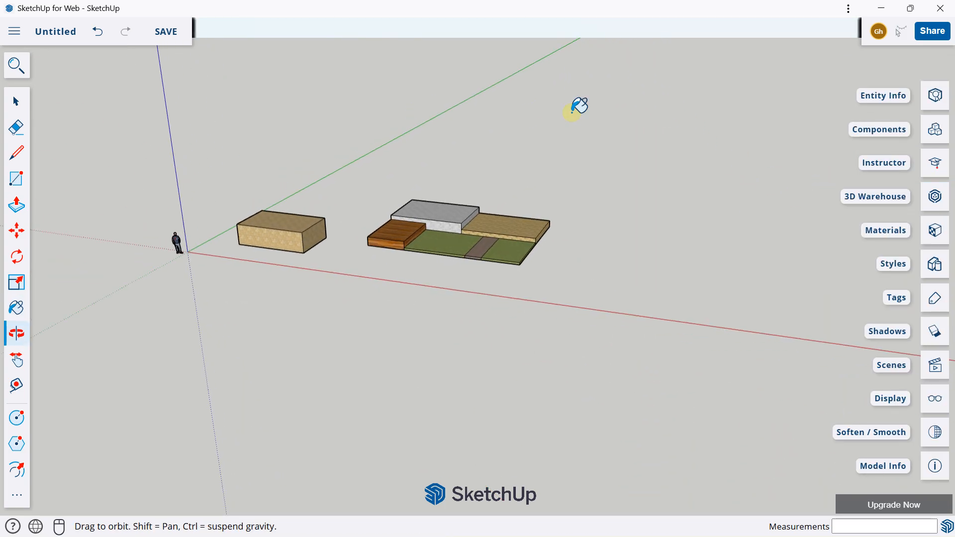
mouse_move(371, 154)
shift+middle_down()
mouse_move(461, 274)
mouse_move(456, 198)
shift+middle_up()
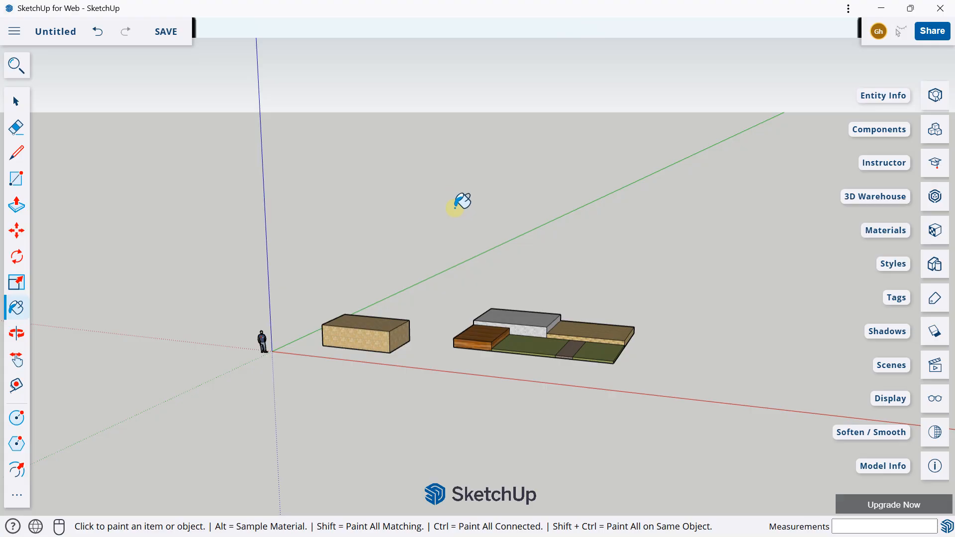
click(16, 101)
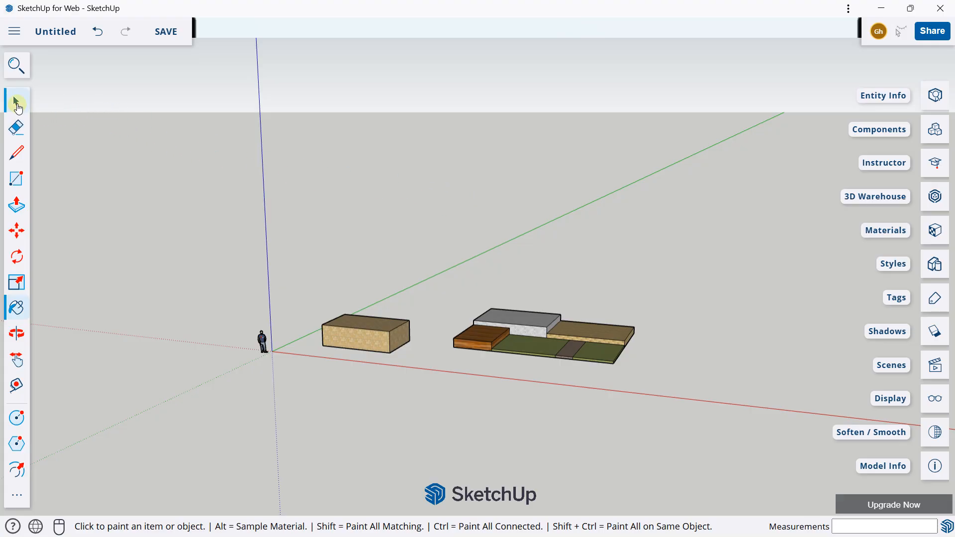
middle_drag(586, 289, 406, 306)
drag(304, 226, 684, 392)
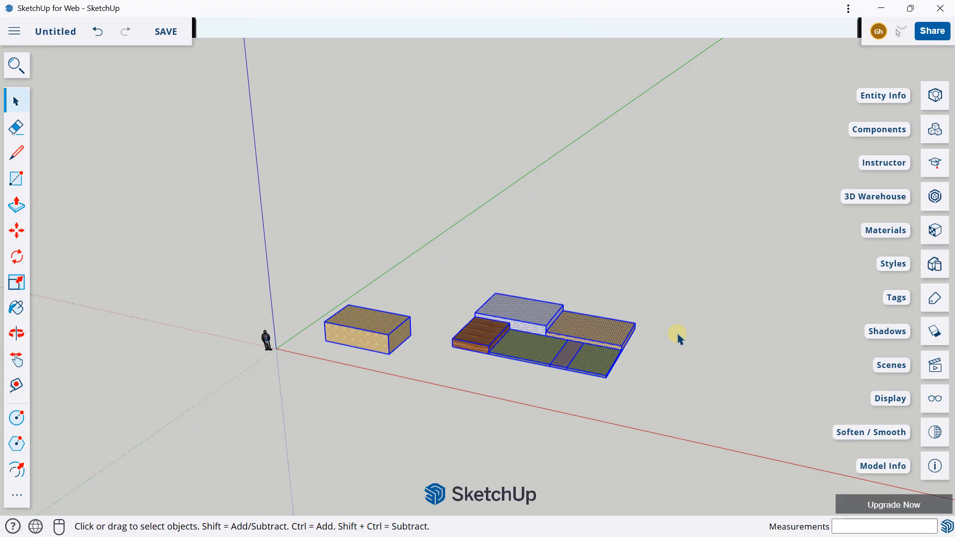
key(Delete)
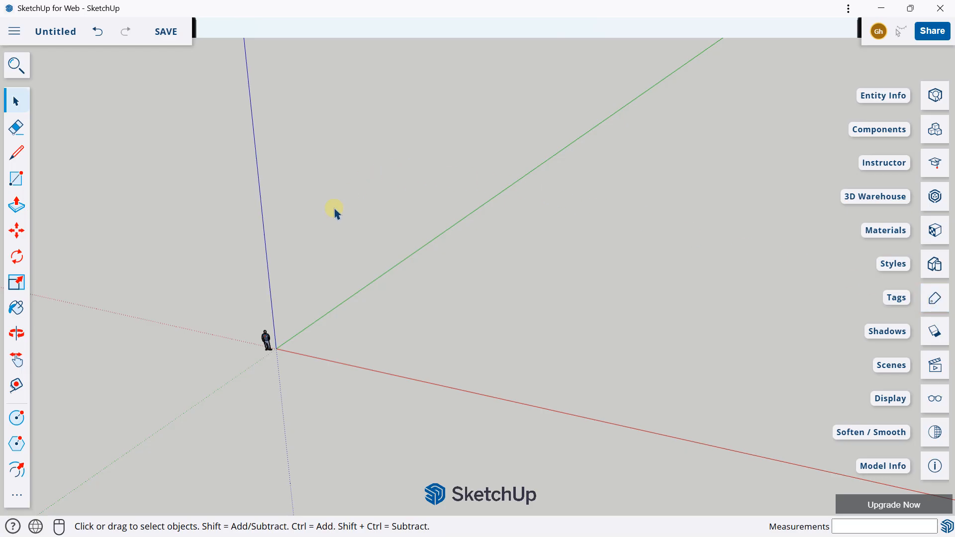
middle_drag(334, 213, 315, 159)
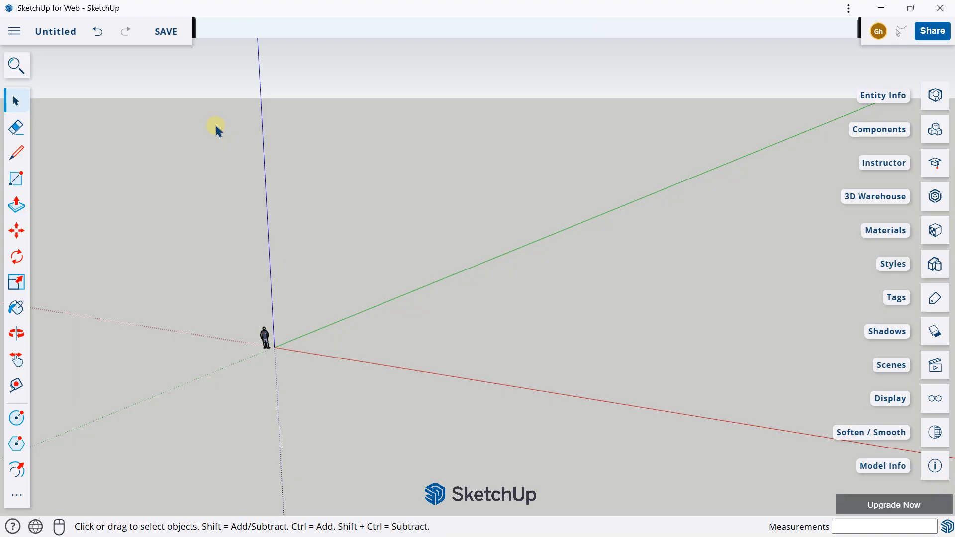
middle_drag(217, 148, 245, 96)
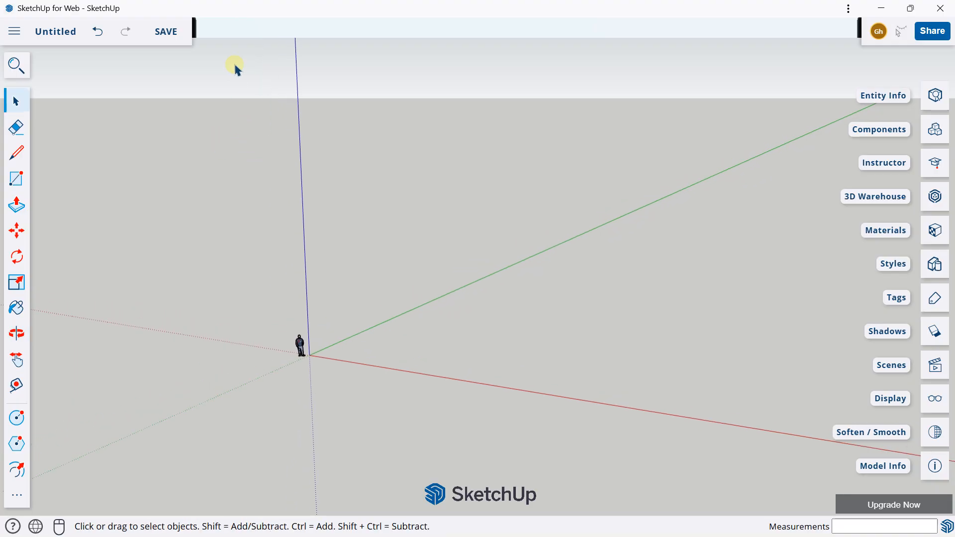